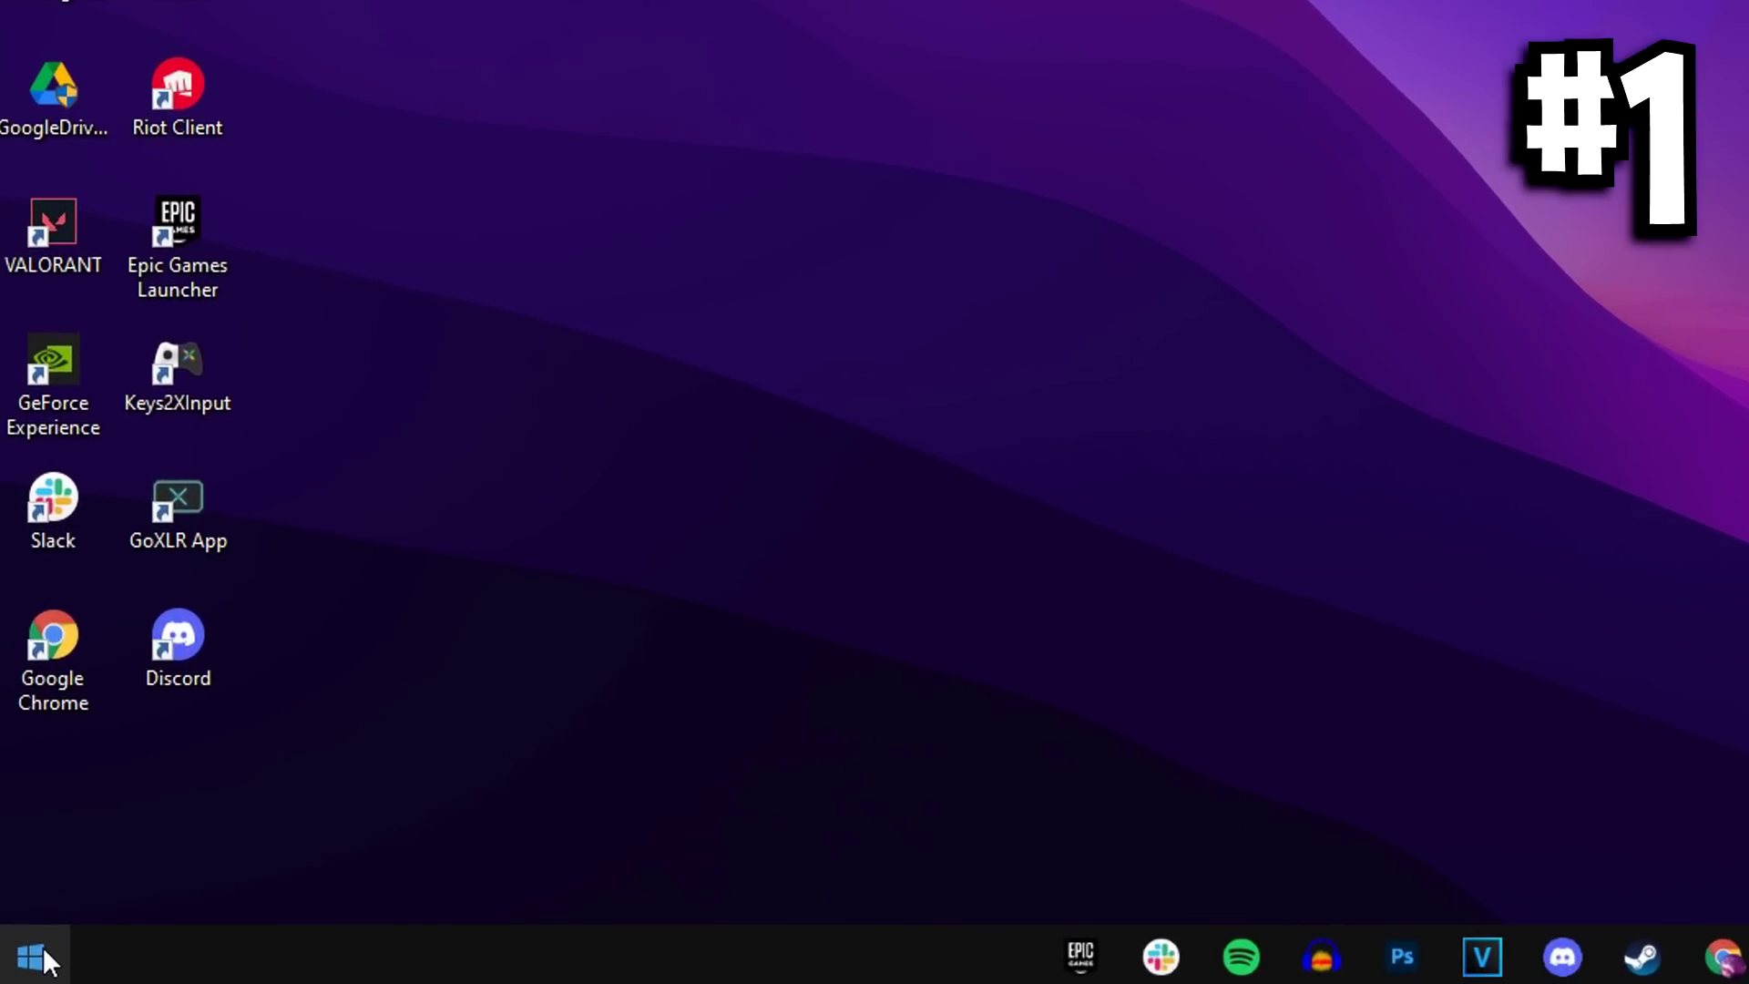
# Step: Launch GeForce Experience and start downloading Game Ready Driver 512.15 from the Drivers page
pyautogui.click(27, 961)
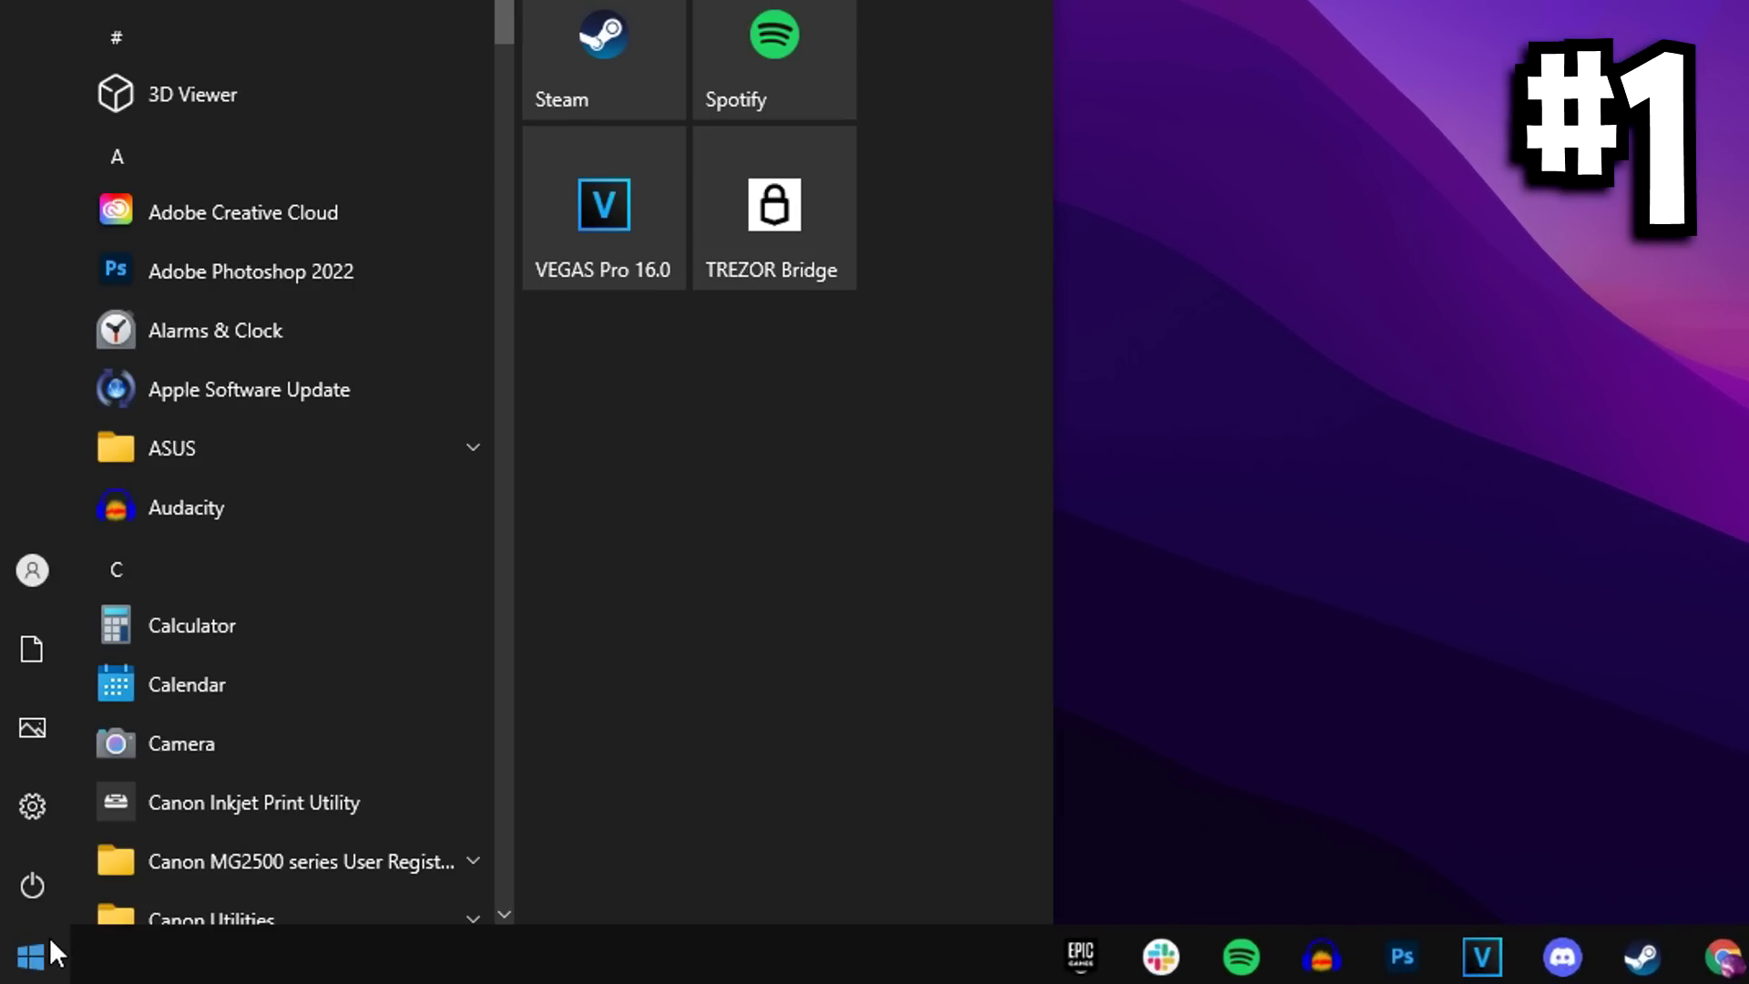
pyautogui.write('n')
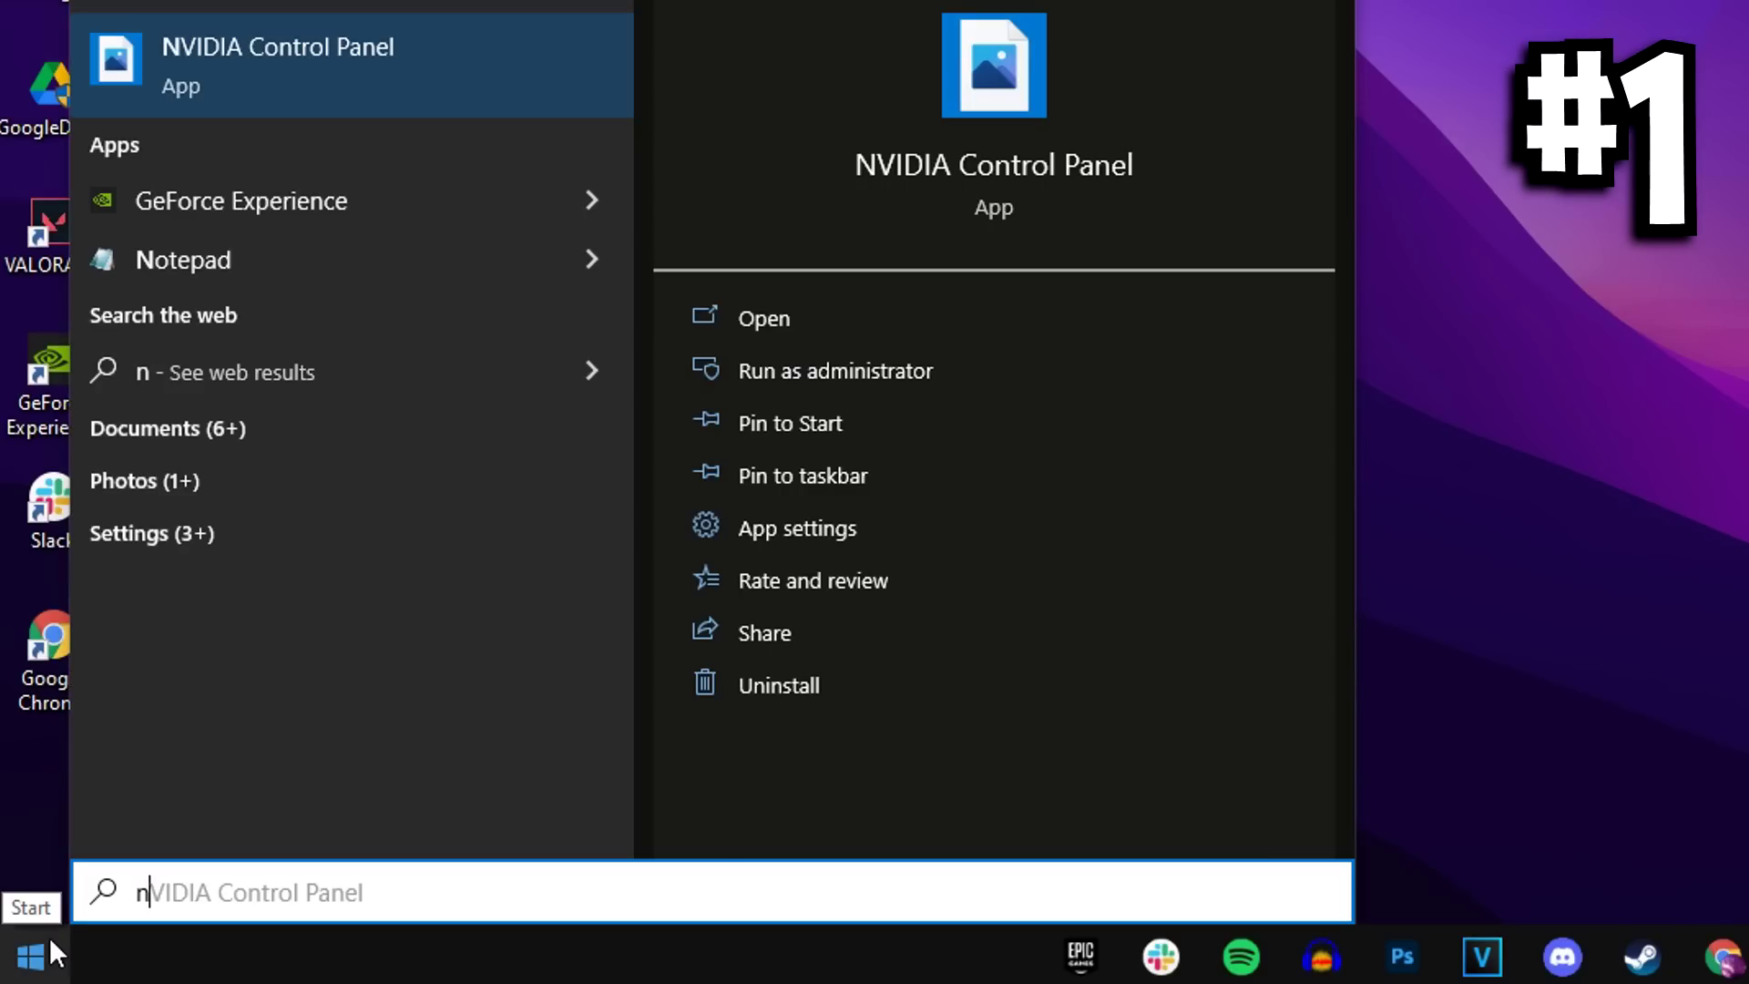
pyautogui.write('vidia')
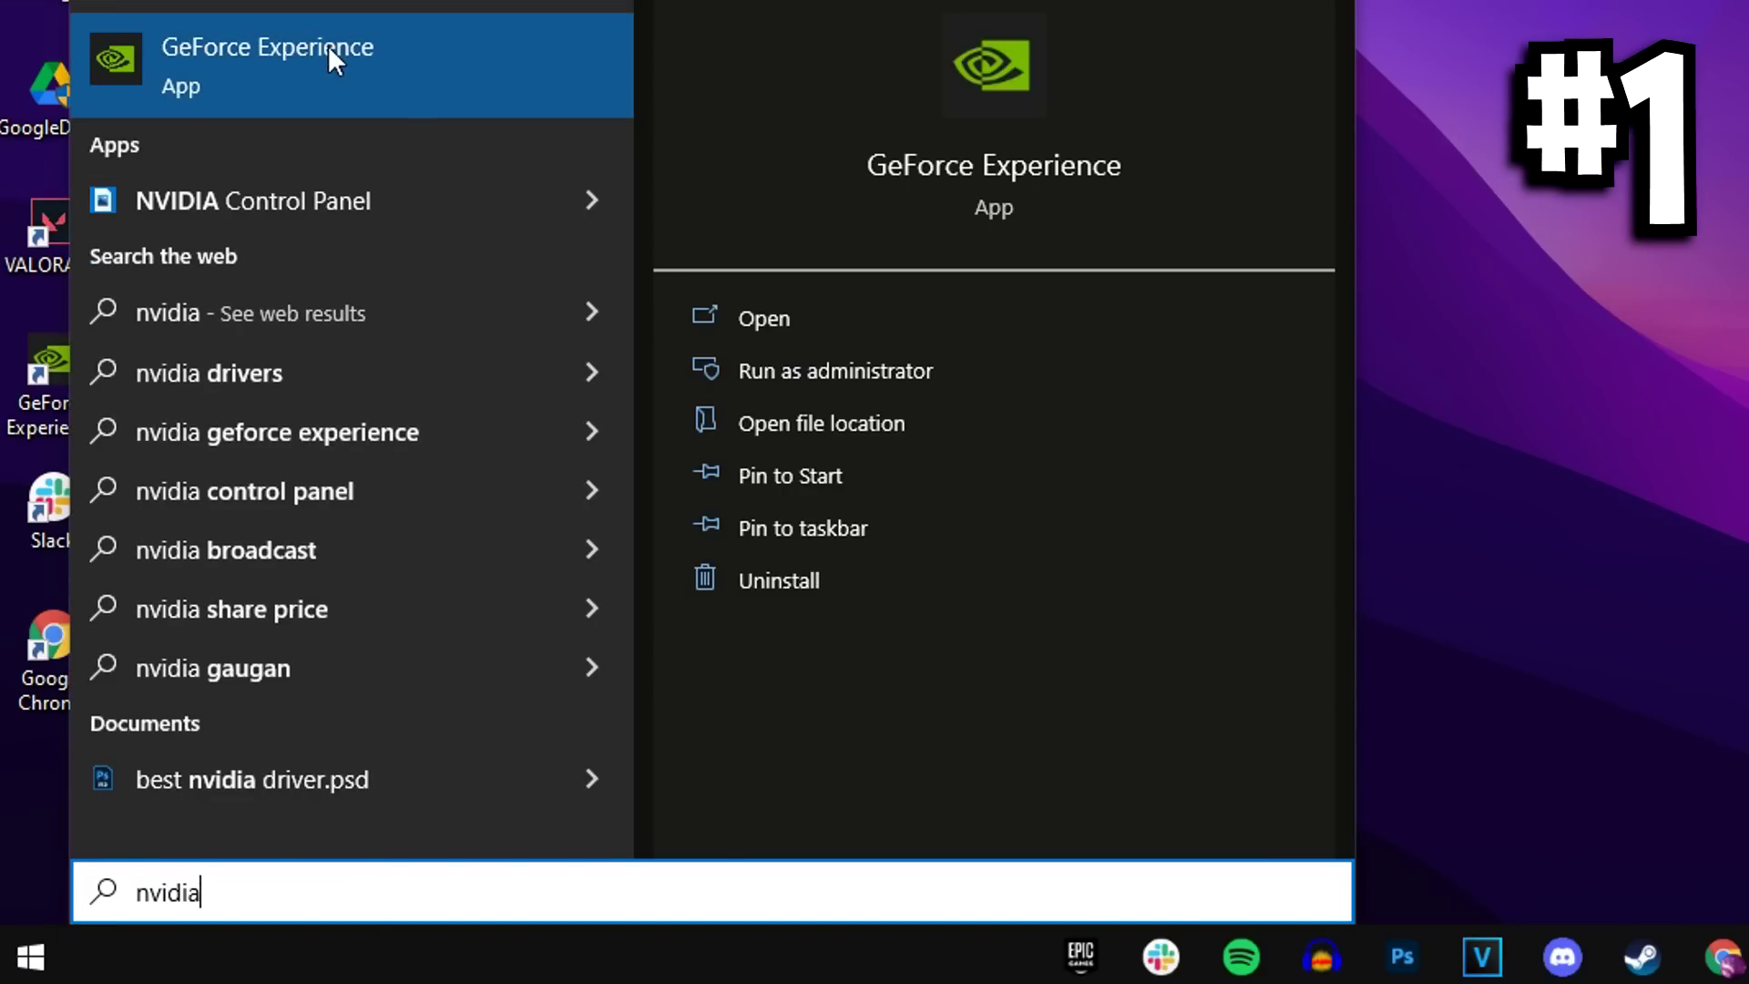
pyautogui.click(330, 51)
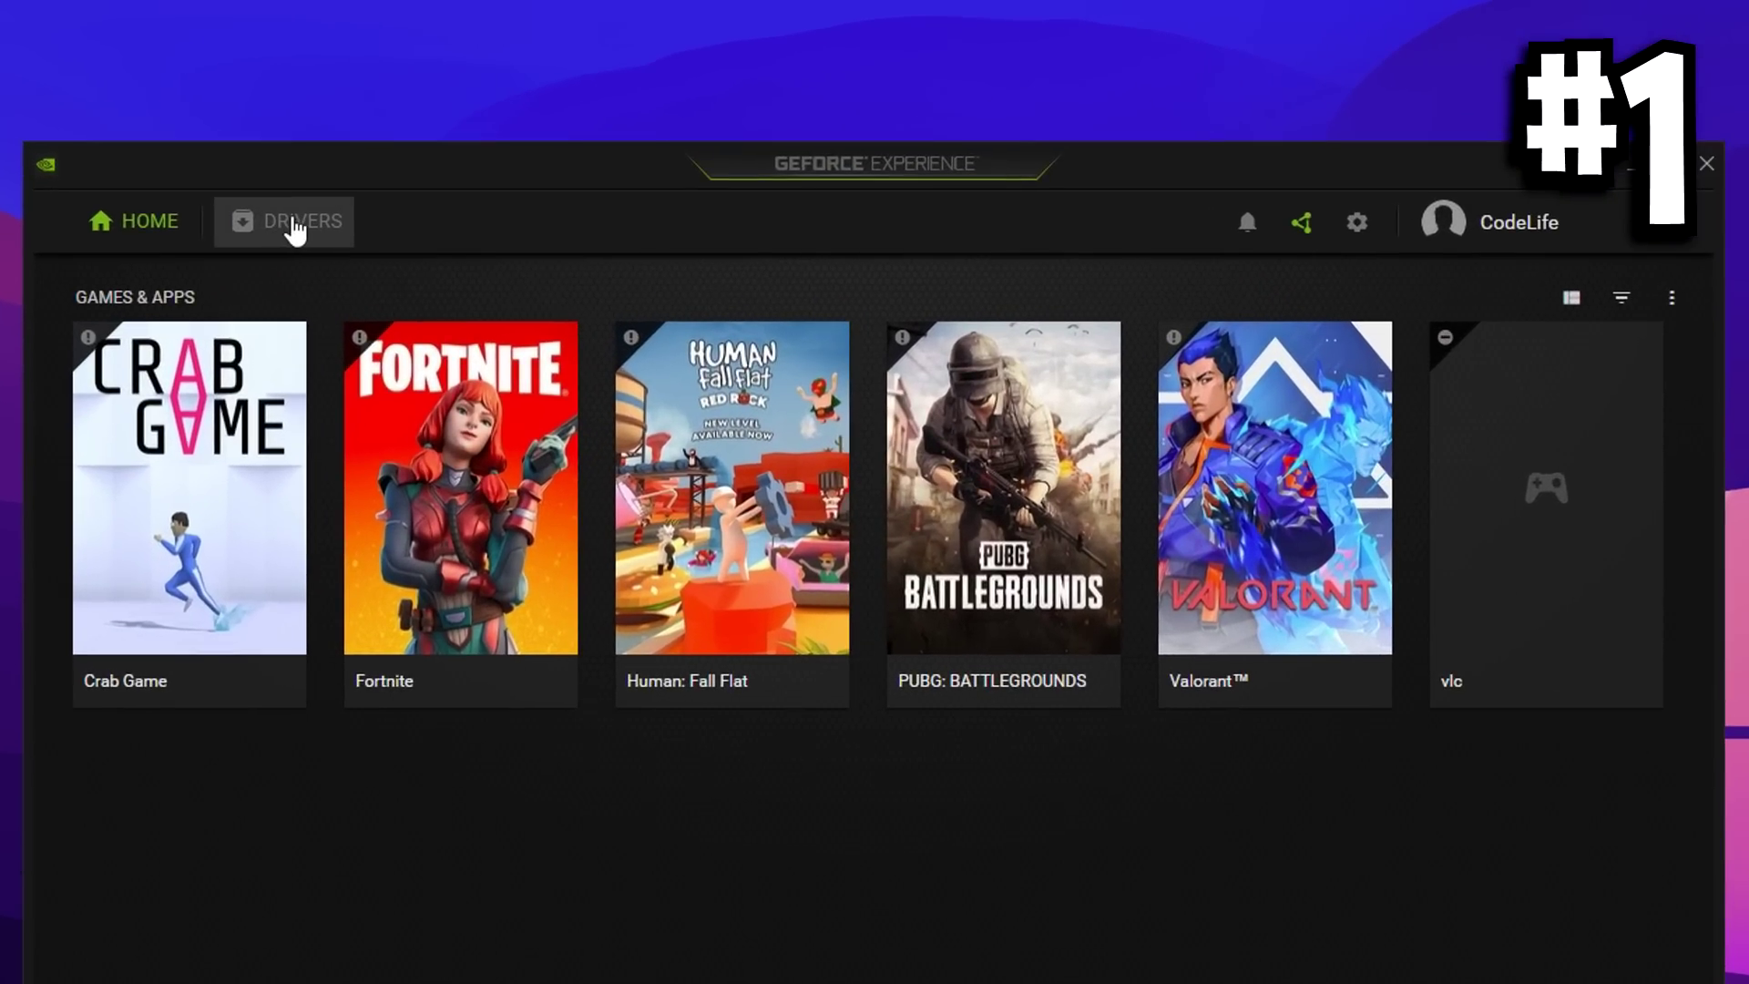
pyautogui.click(293, 233)
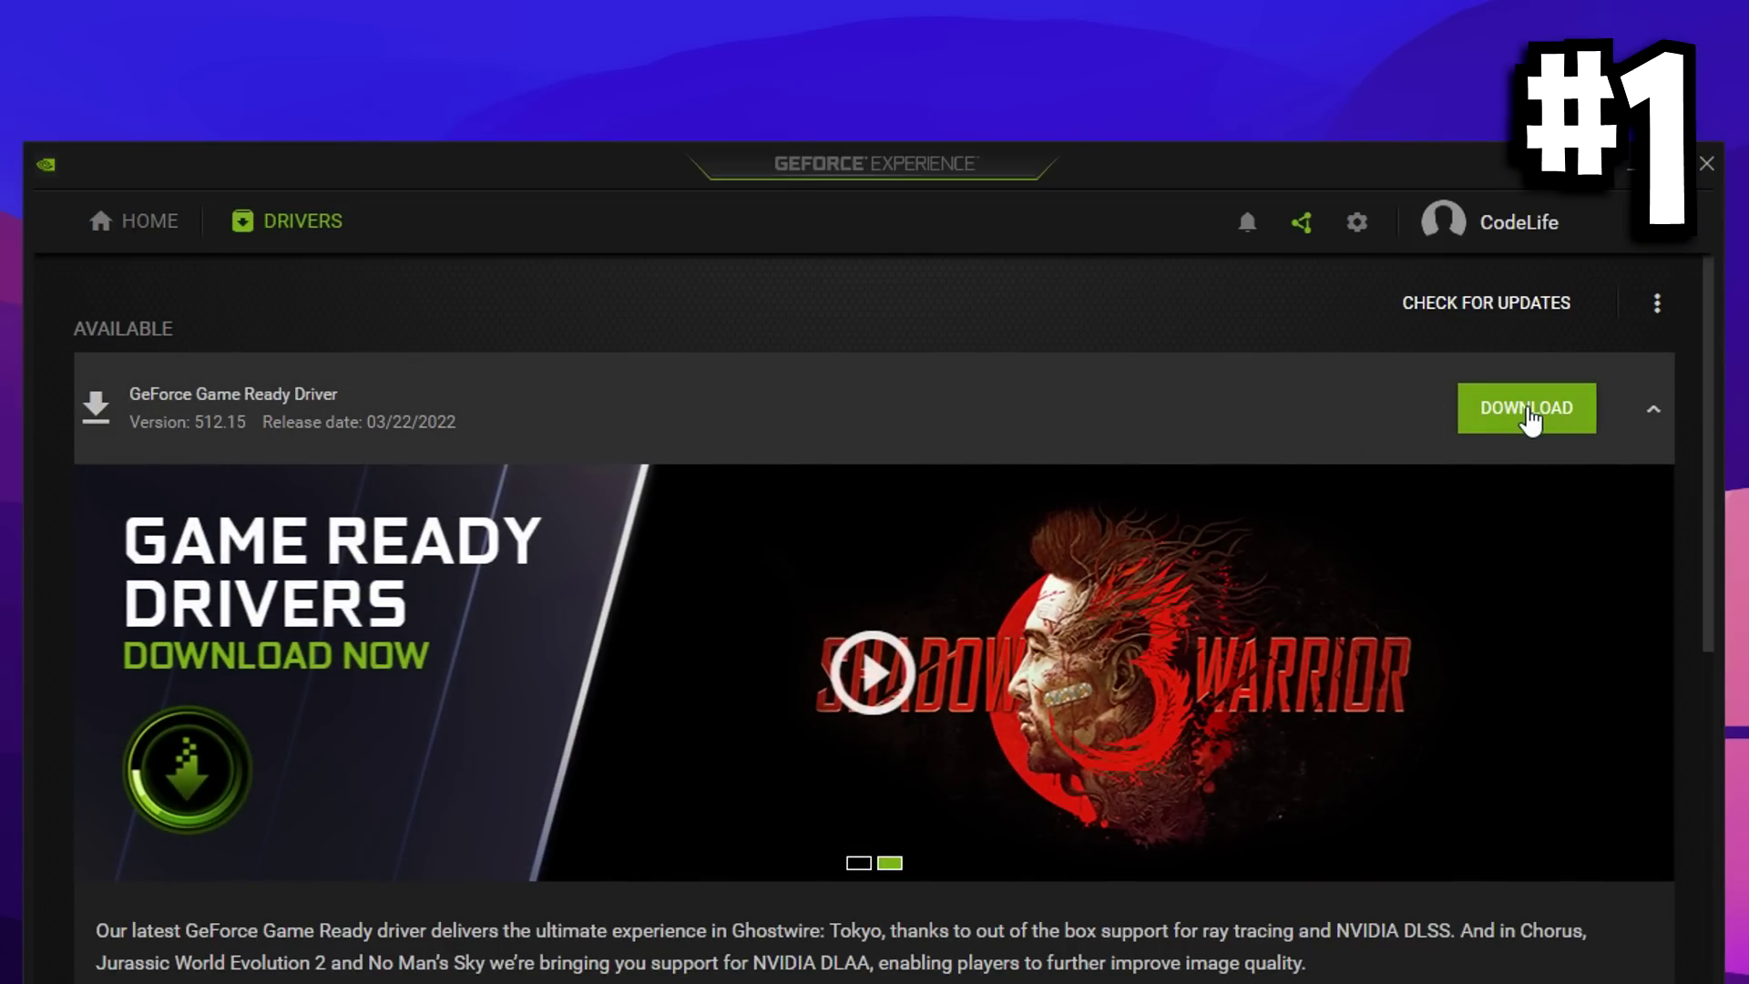
pyautogui.click(1526, 410)
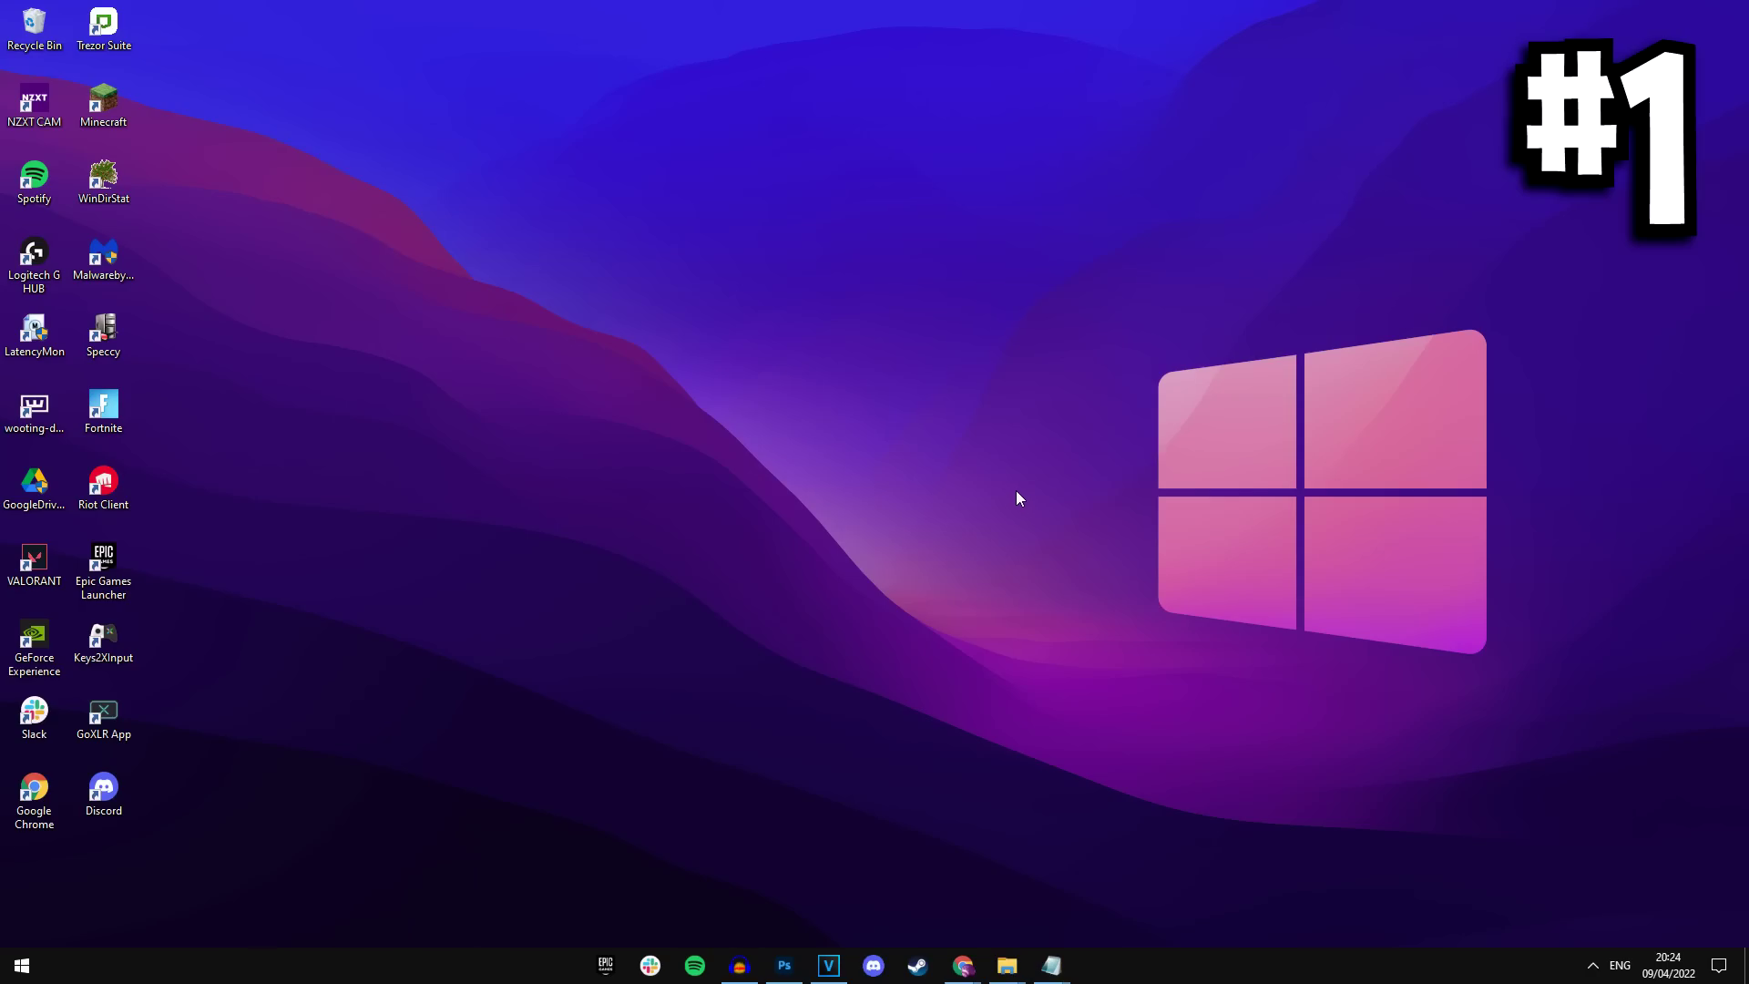
pyautogui.rightClick(898, 507)
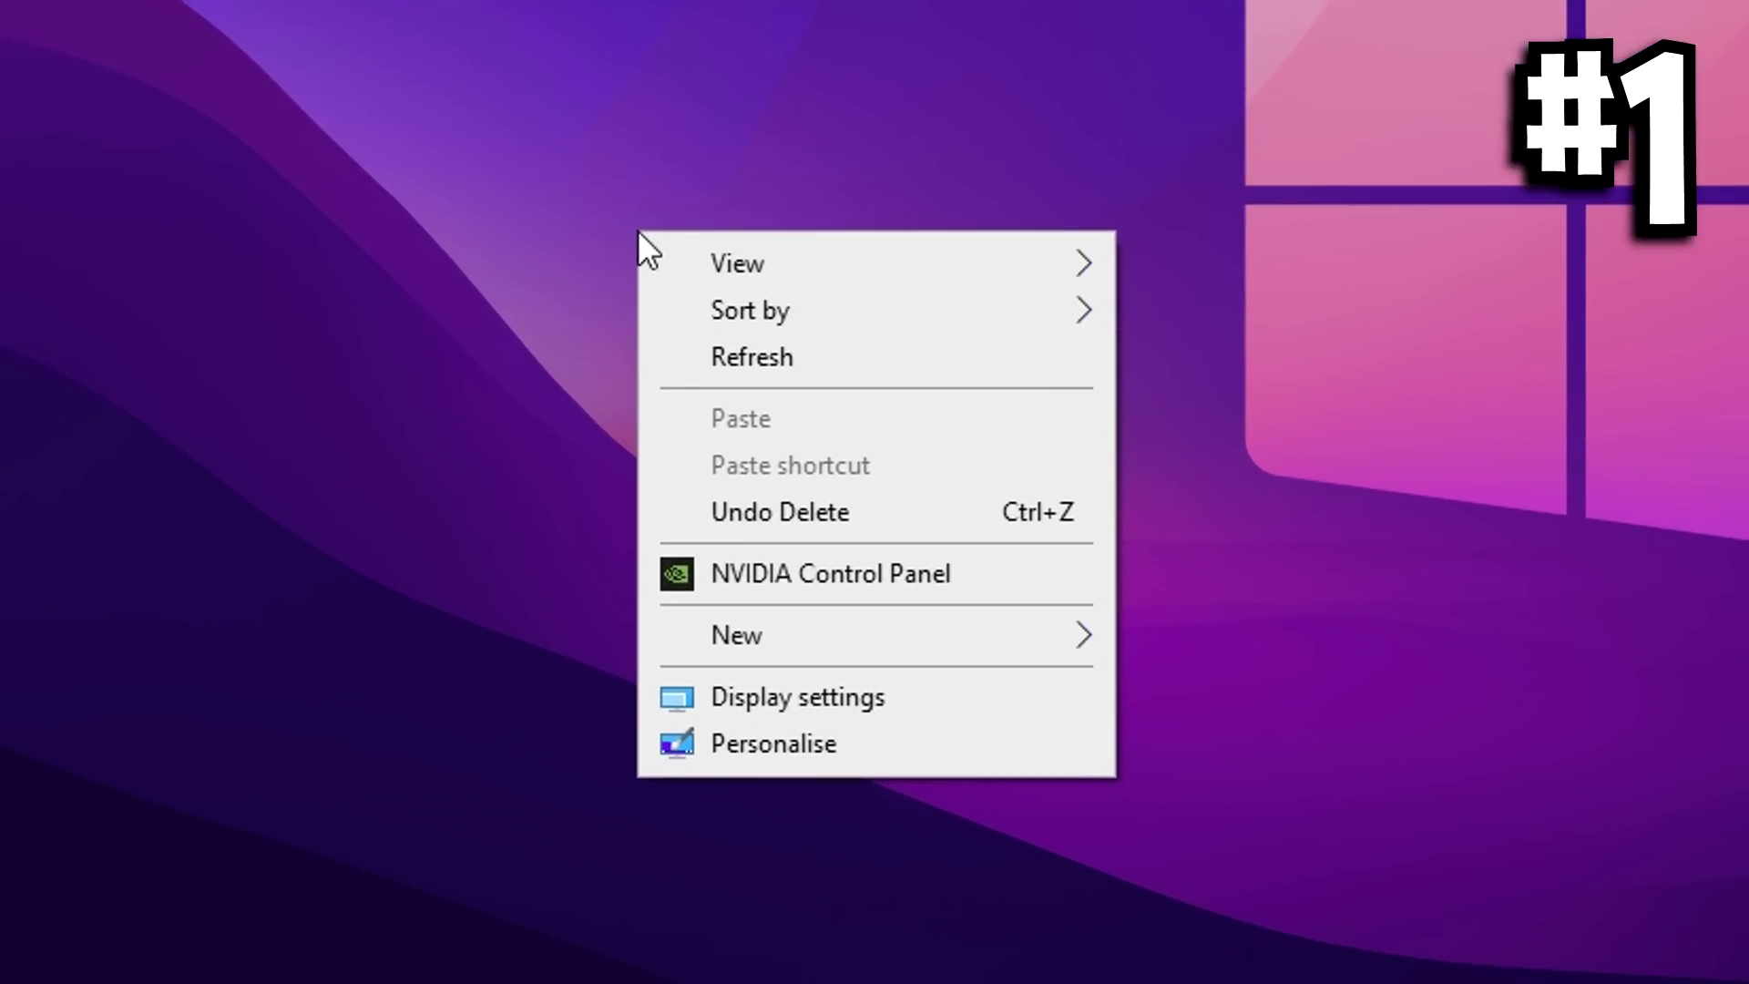
pyautogui.click(896, 568)
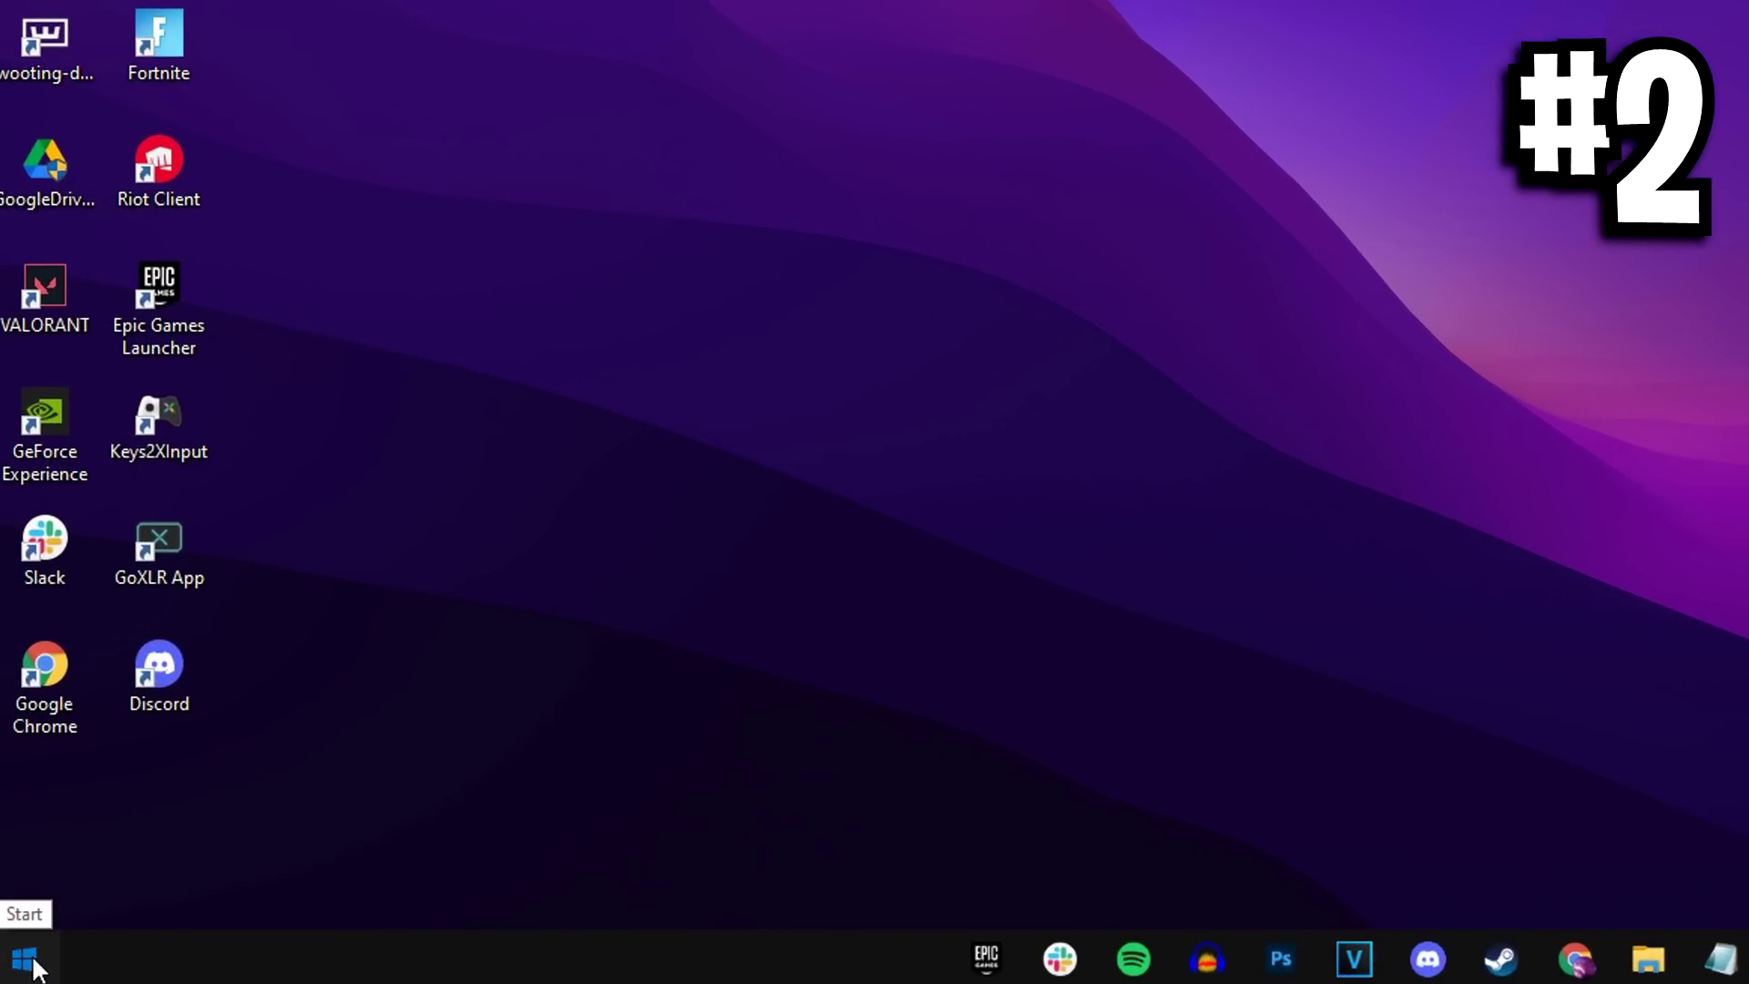
# Step: Search Microsoft Store for 'nvidia control' and launch NVIDIA Control Panel from its store page
pyautogui.click(25, 959)
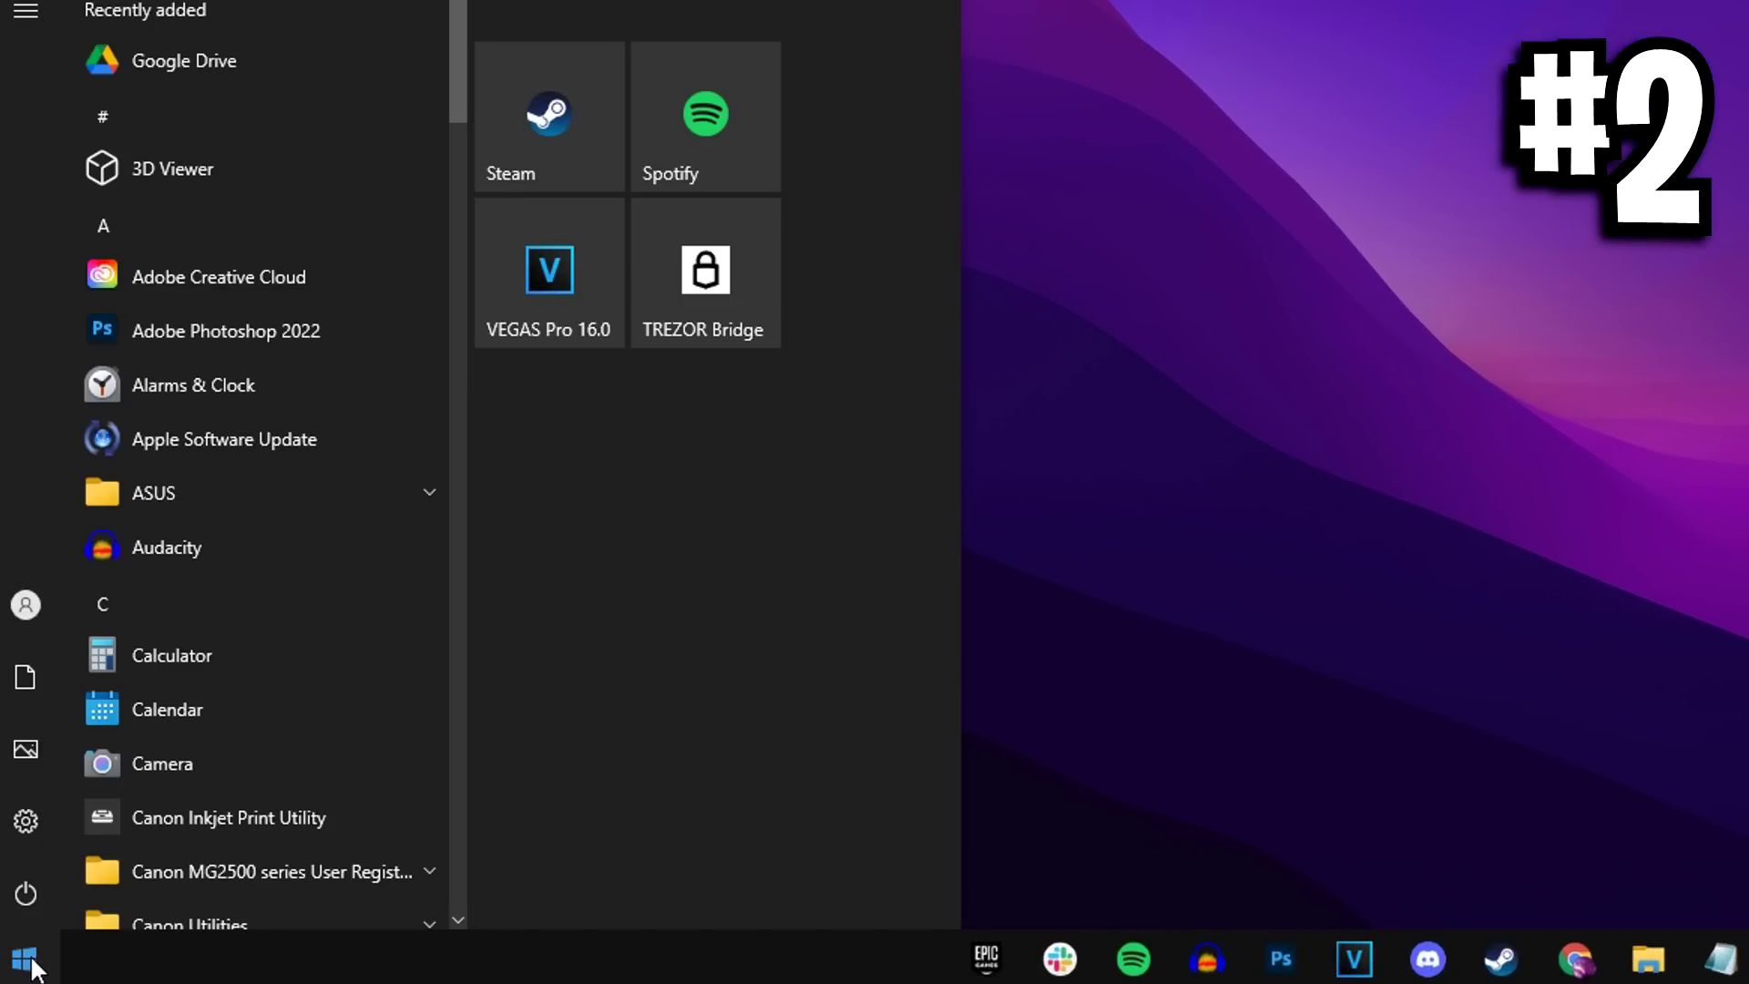
pyautogui.write('micro')
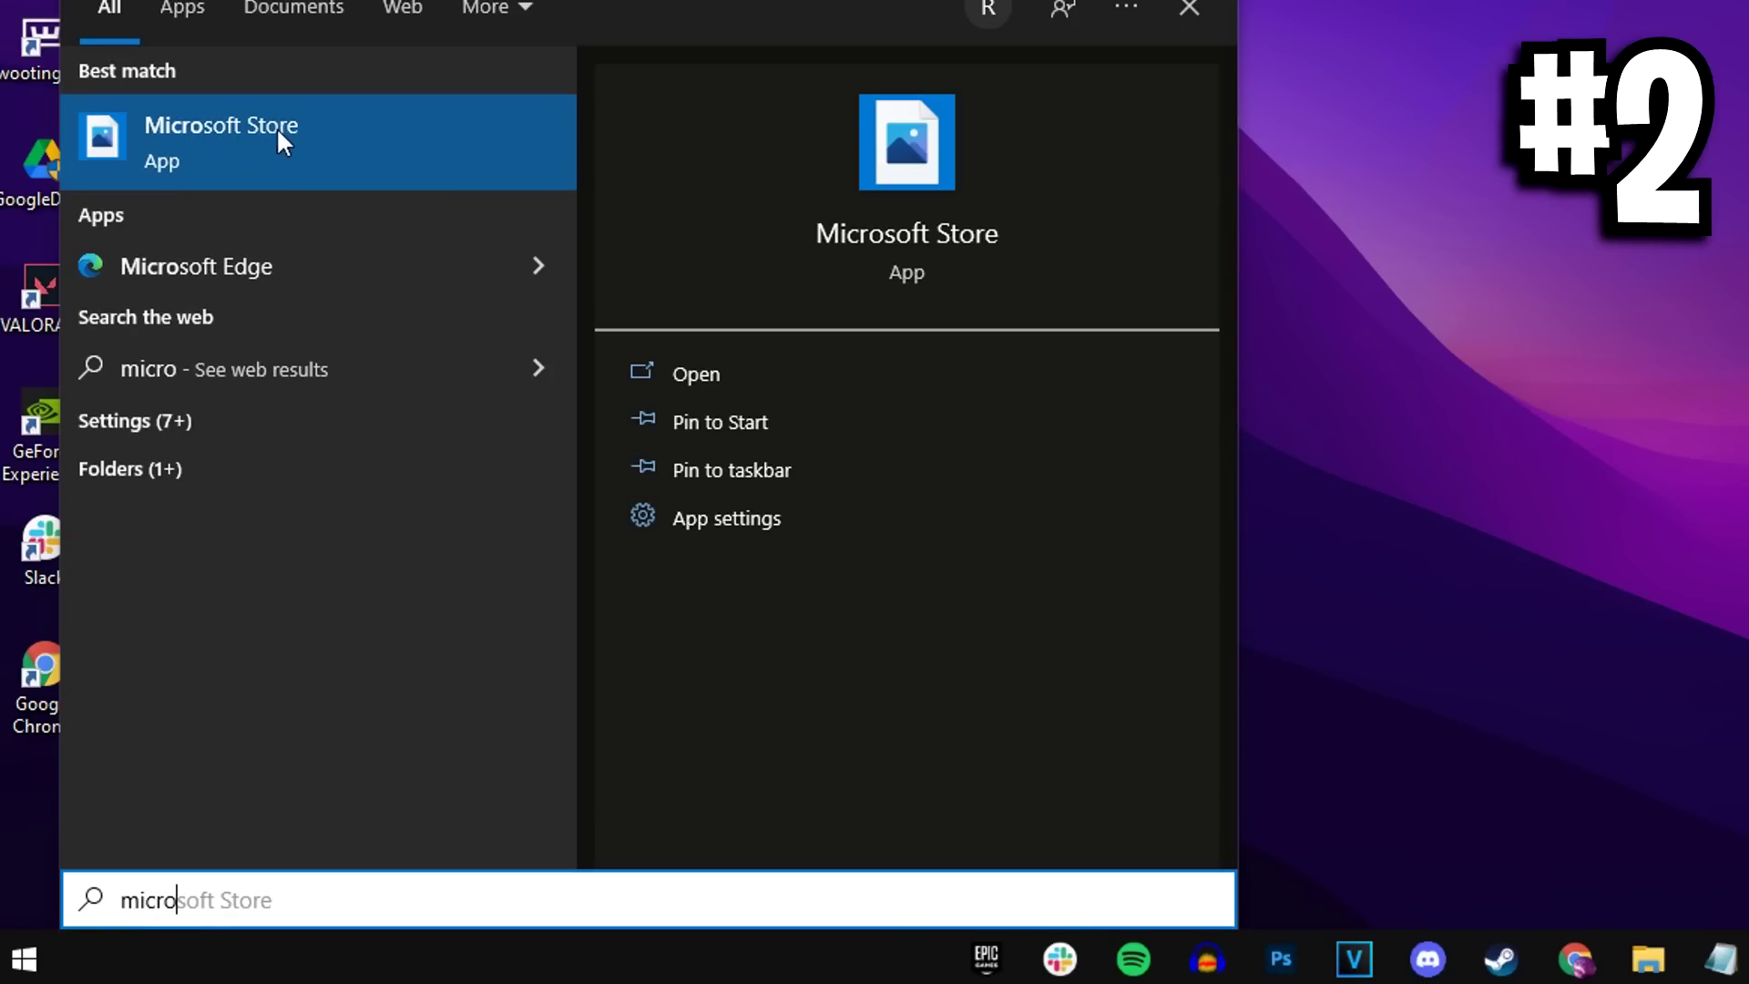
pyautogui.click(283, 135)
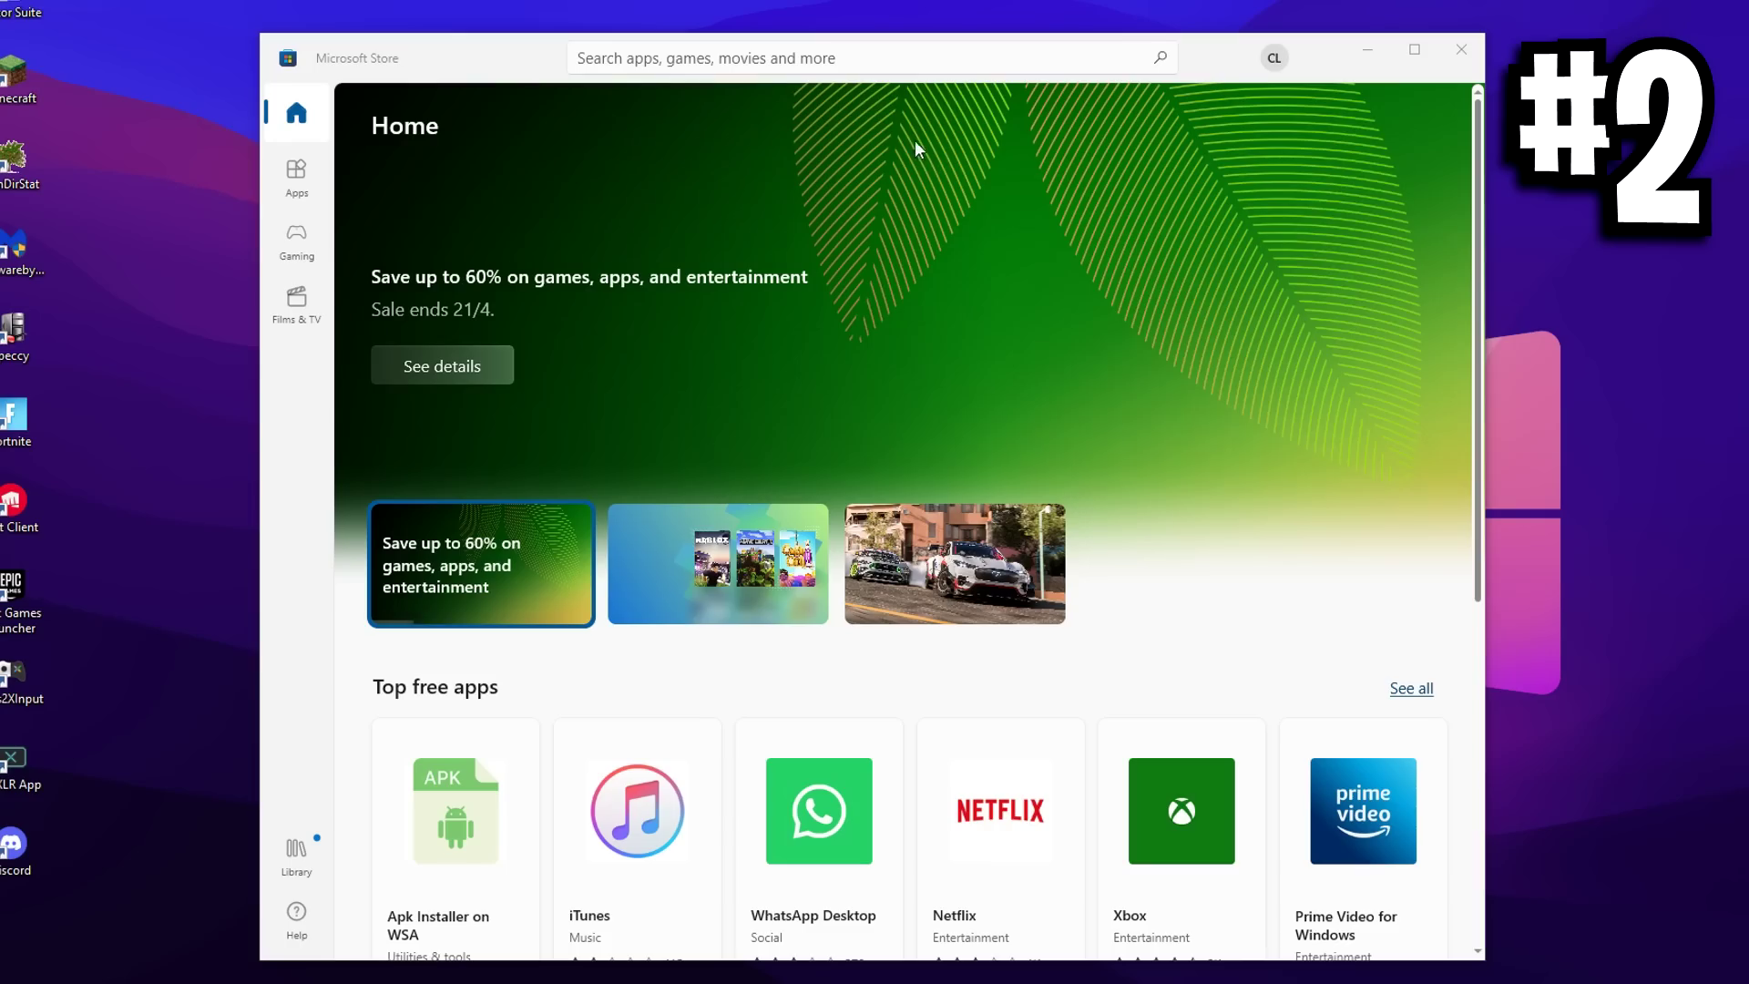
pyautogui.click(851, 55)
pyautogui.write('nvidia control')
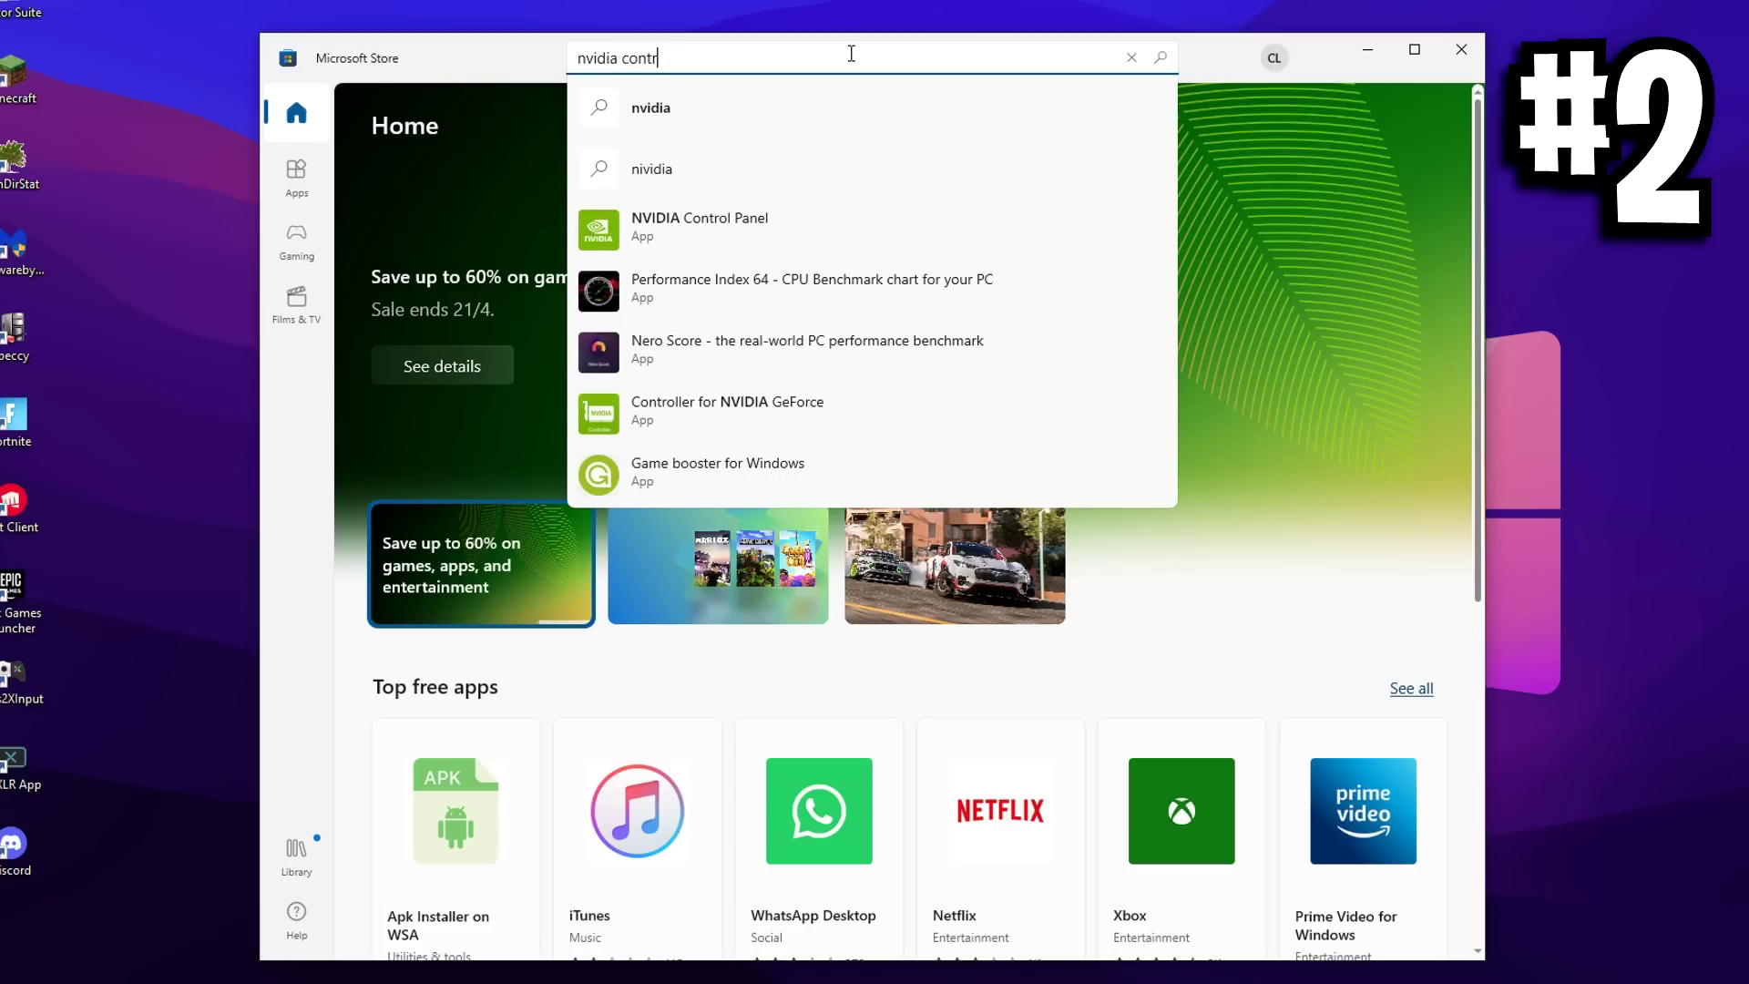
pyautogui.click(755, 164)
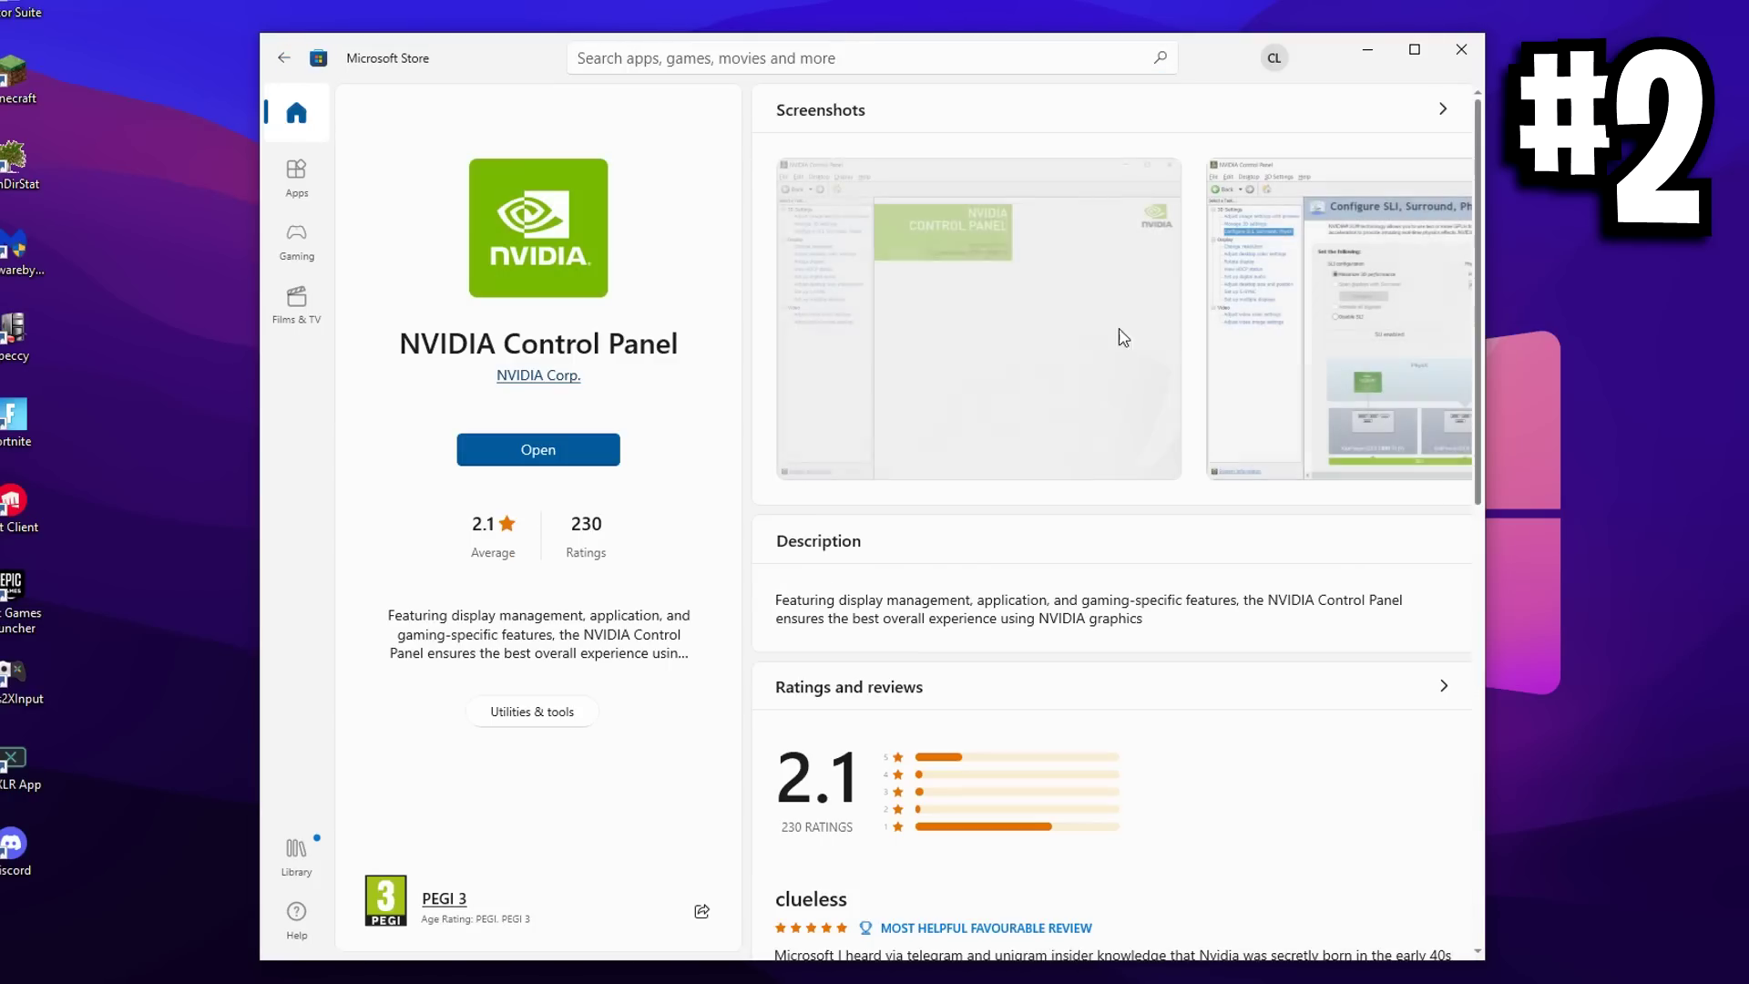
pyautogui.click(553, 453)
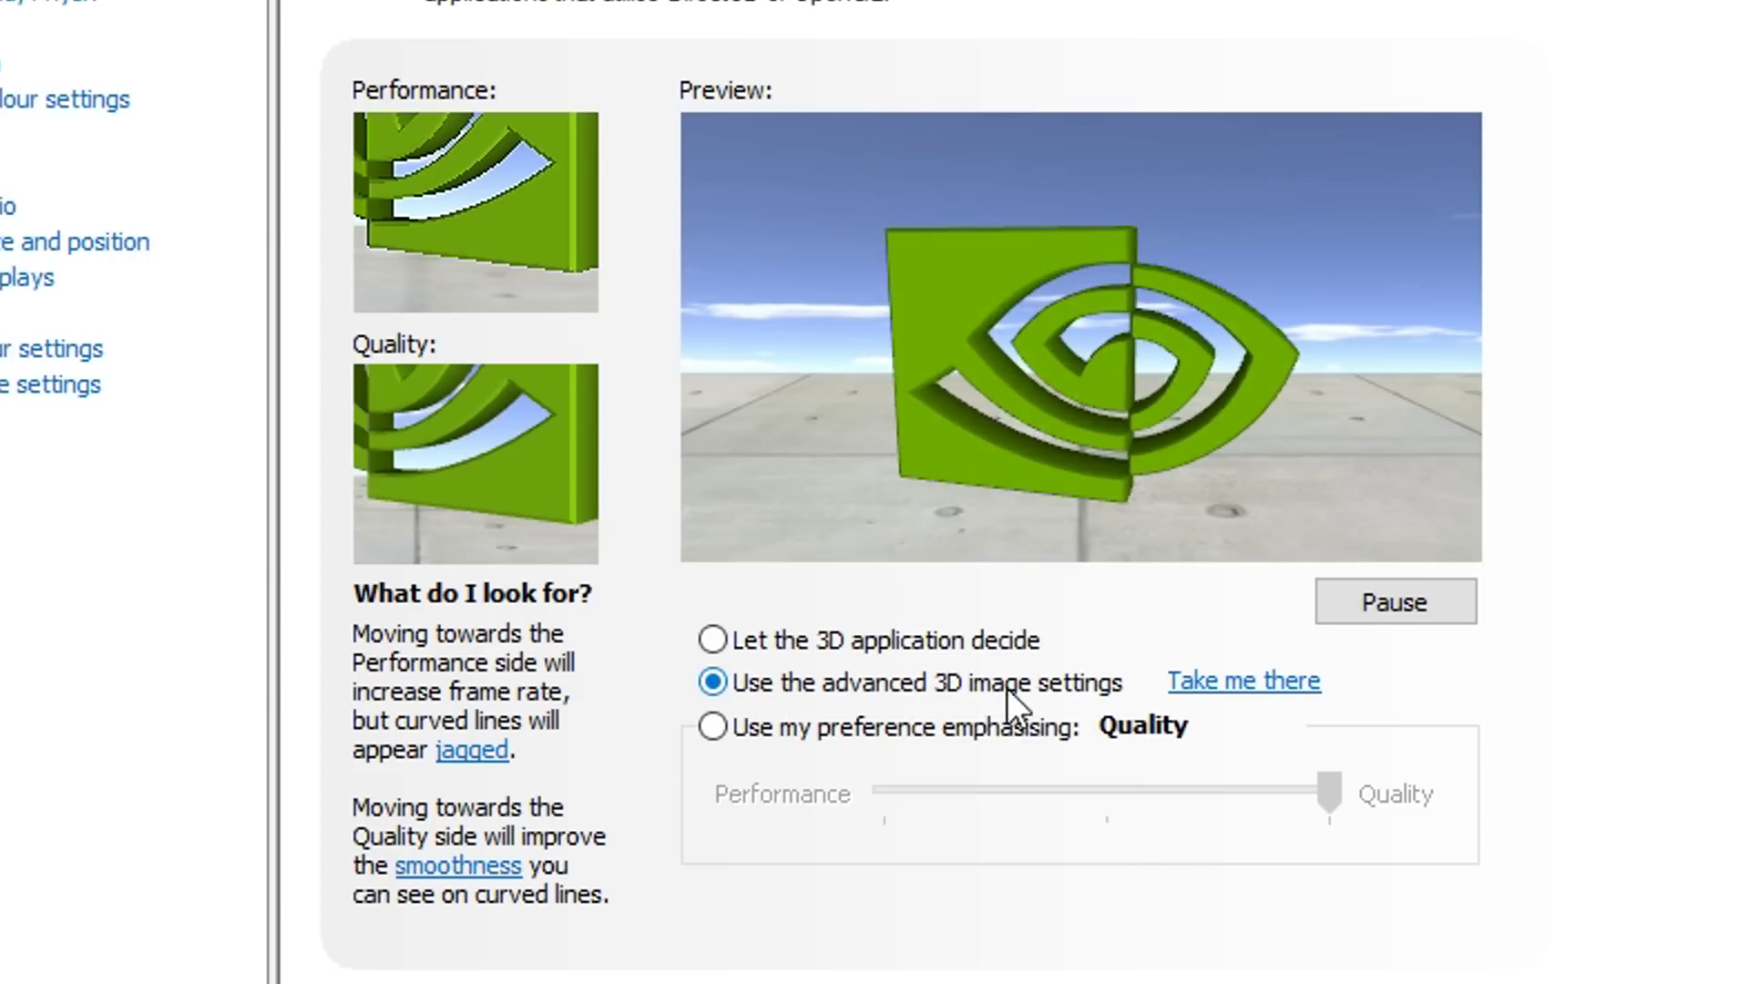
# Step: Set the image preference slider to Performance, then switch to the advanced 3D image settings
pyautogui.click(745, 725)
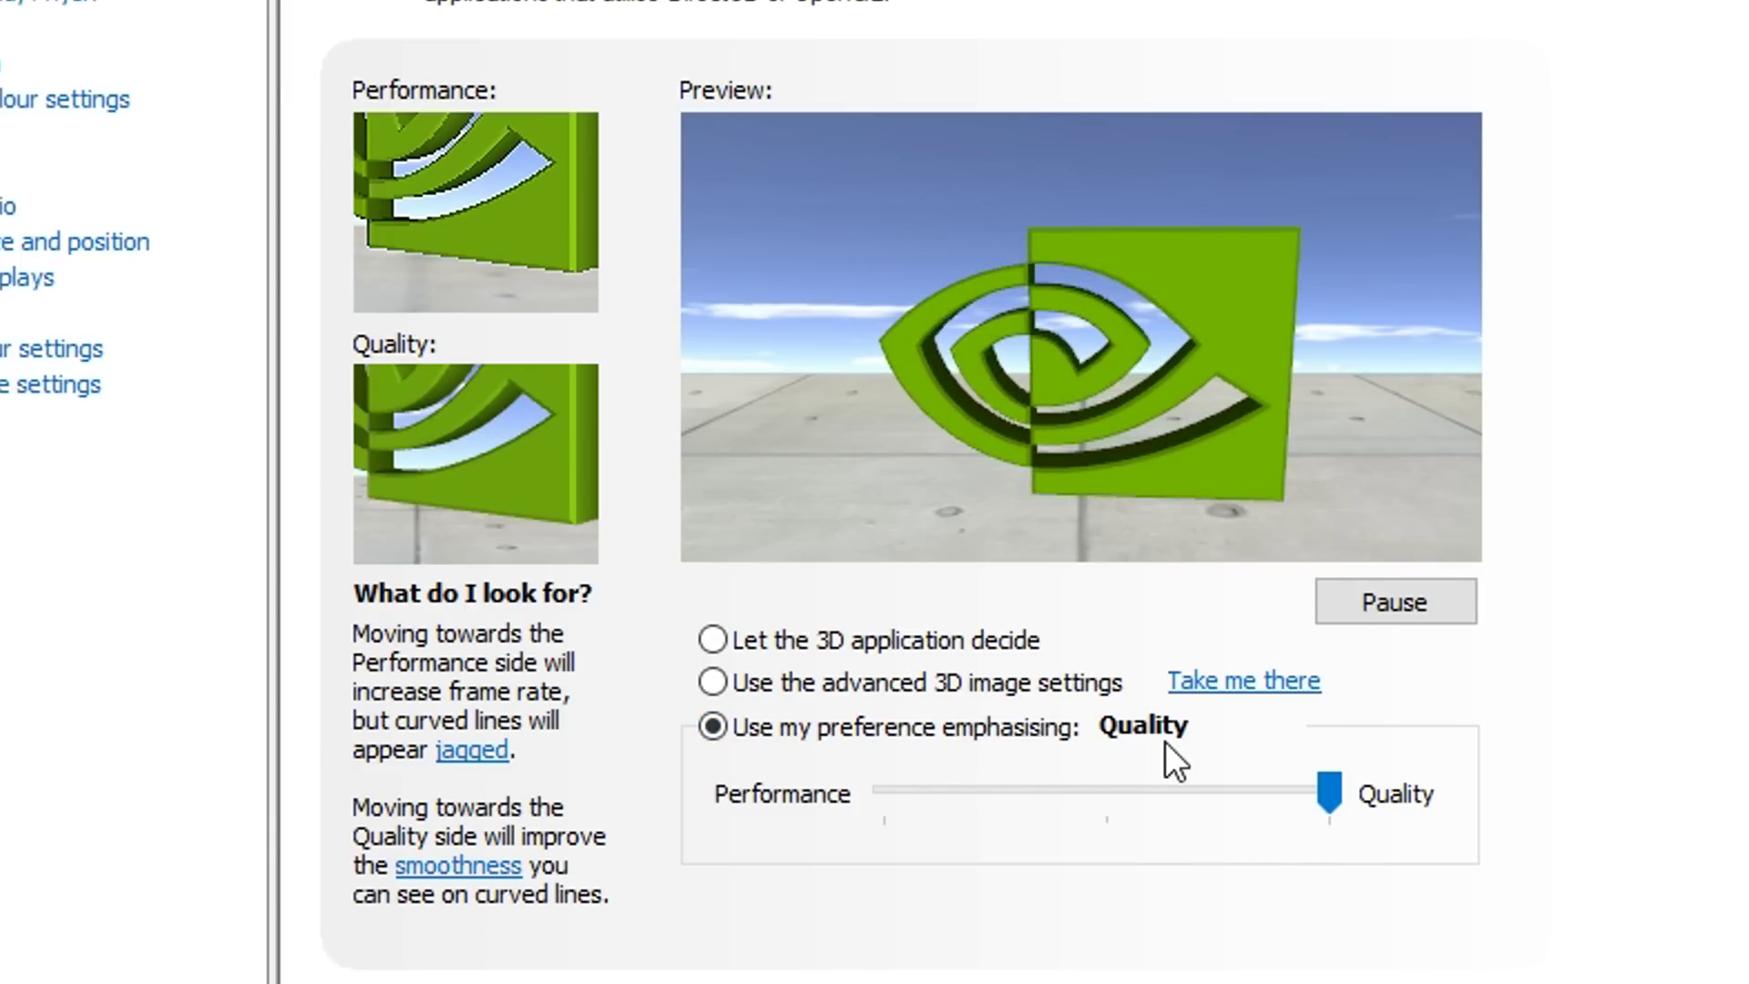
pyautogui.moveTo(1330, 794); pyautogui.dragTo(849, 769)
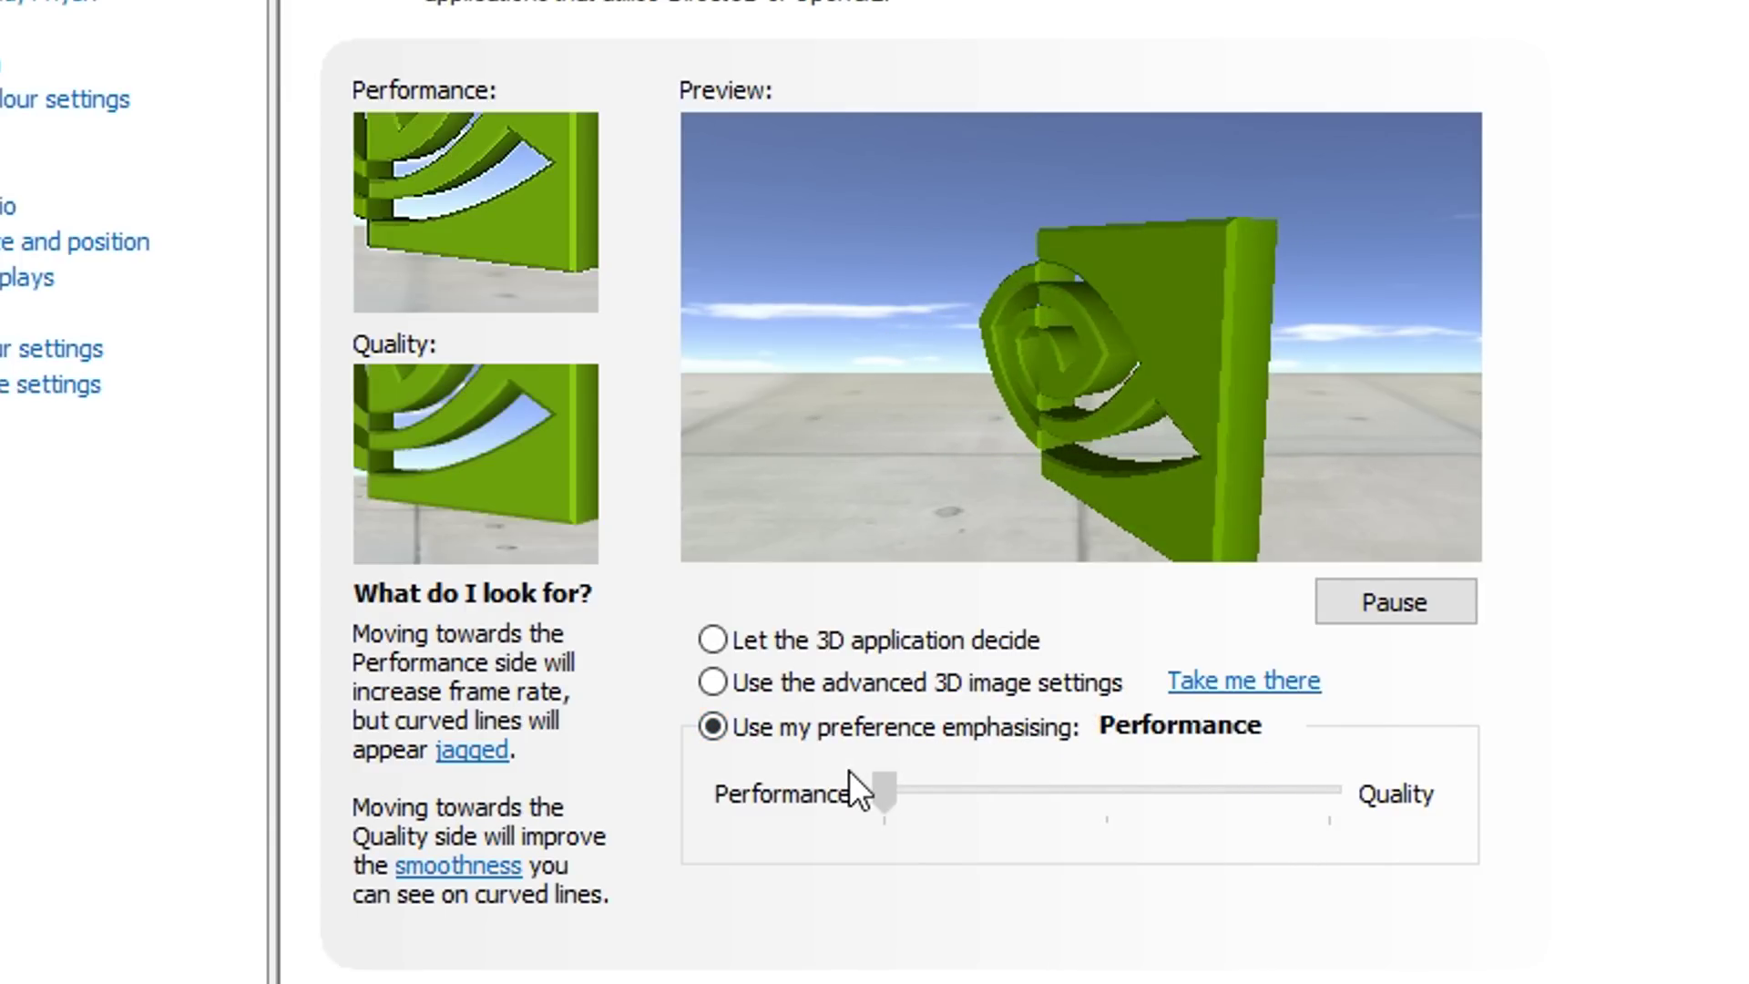
pyautogui.click(824, 682)
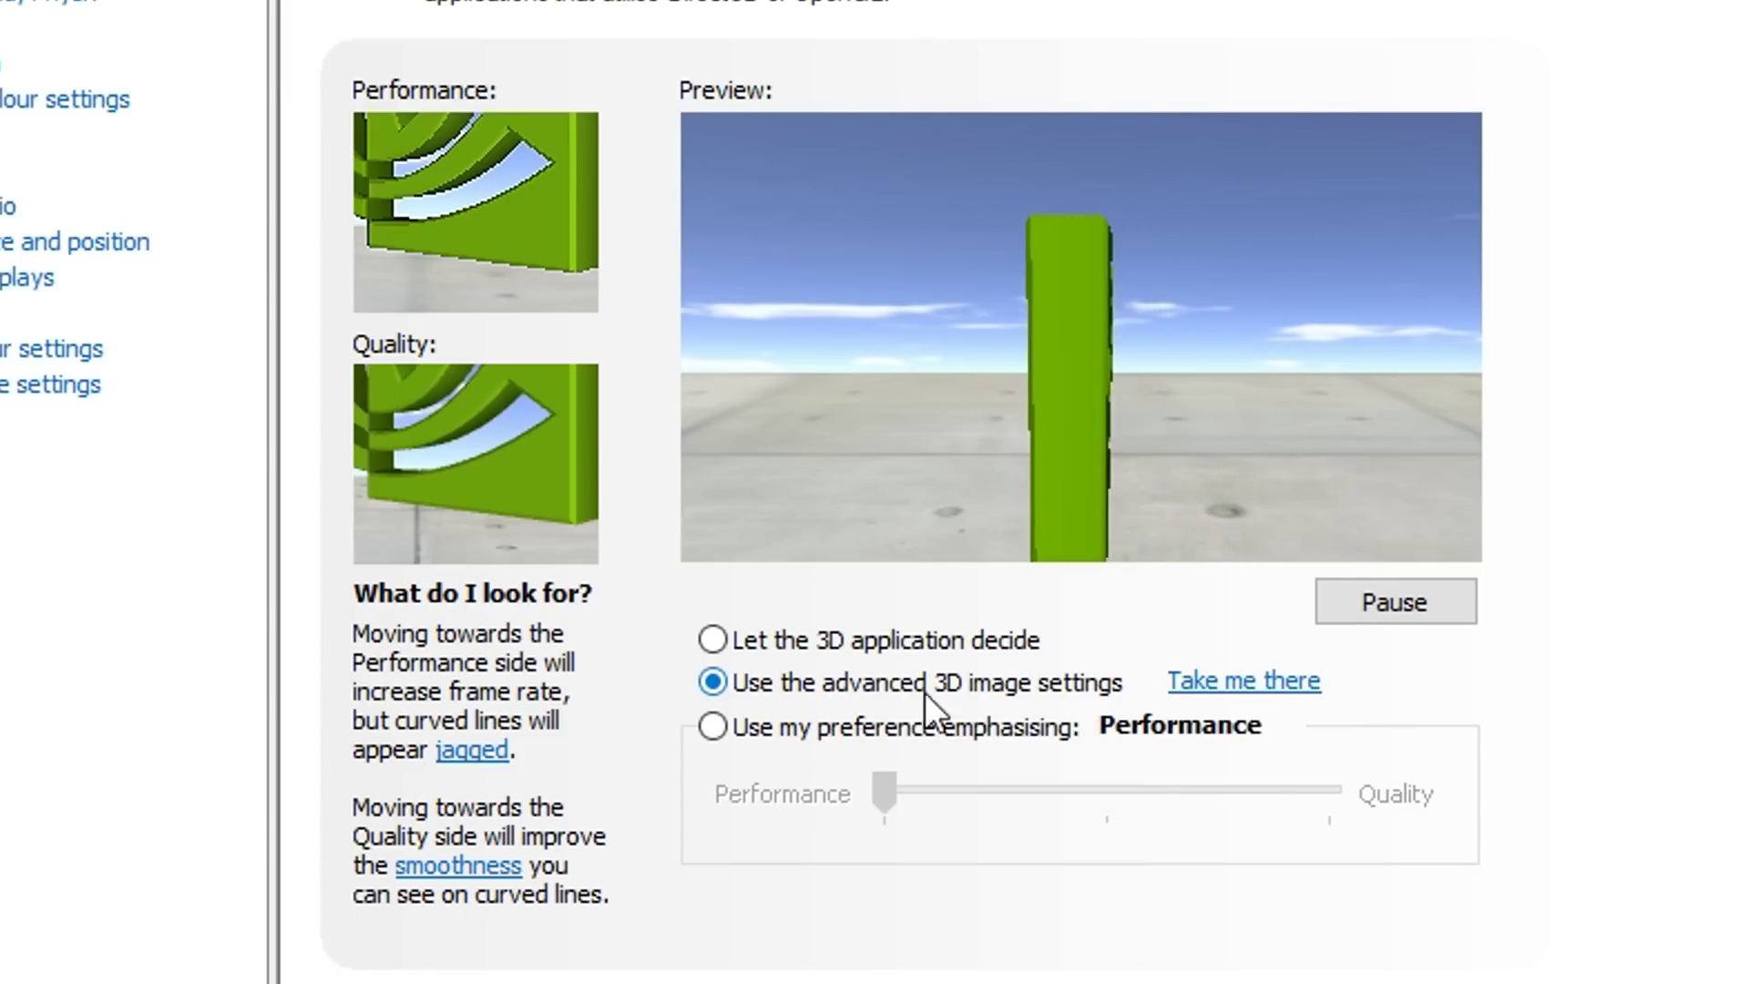
# Step: In Manage 3D Settings, review Image Scaling and set global Anisotropic filtering to Off
pyautogui.click(1239, 683)
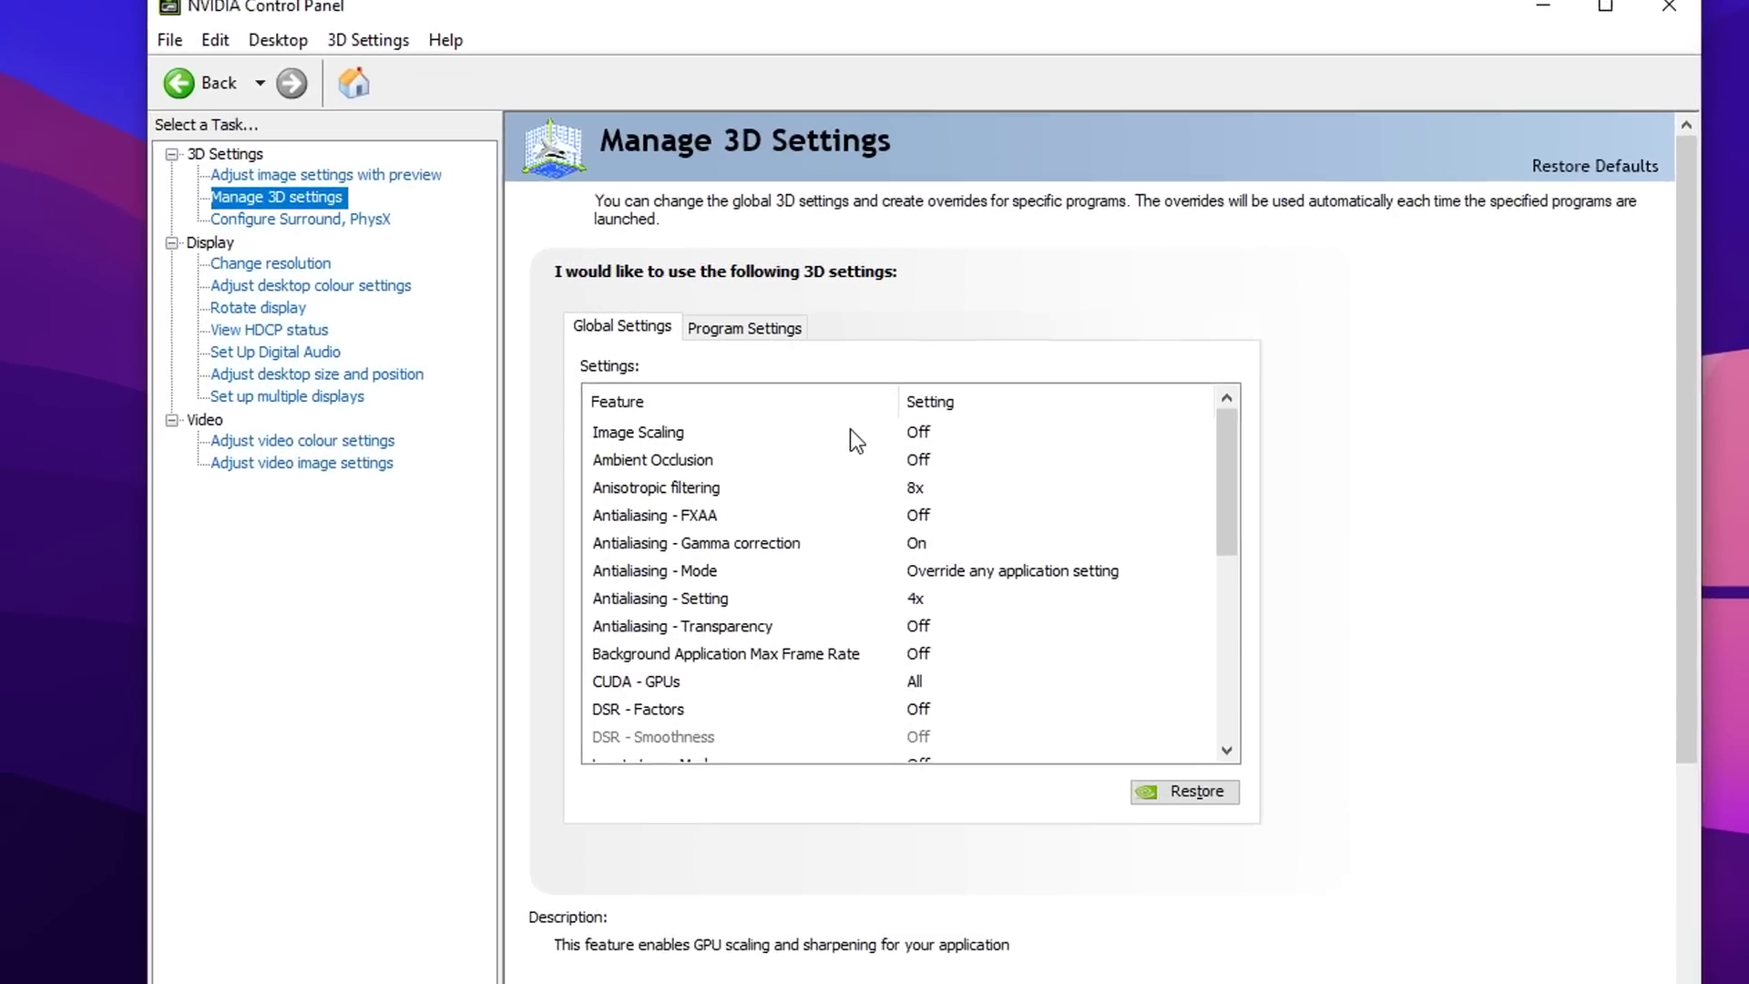
pyautogui.click(855, 408)
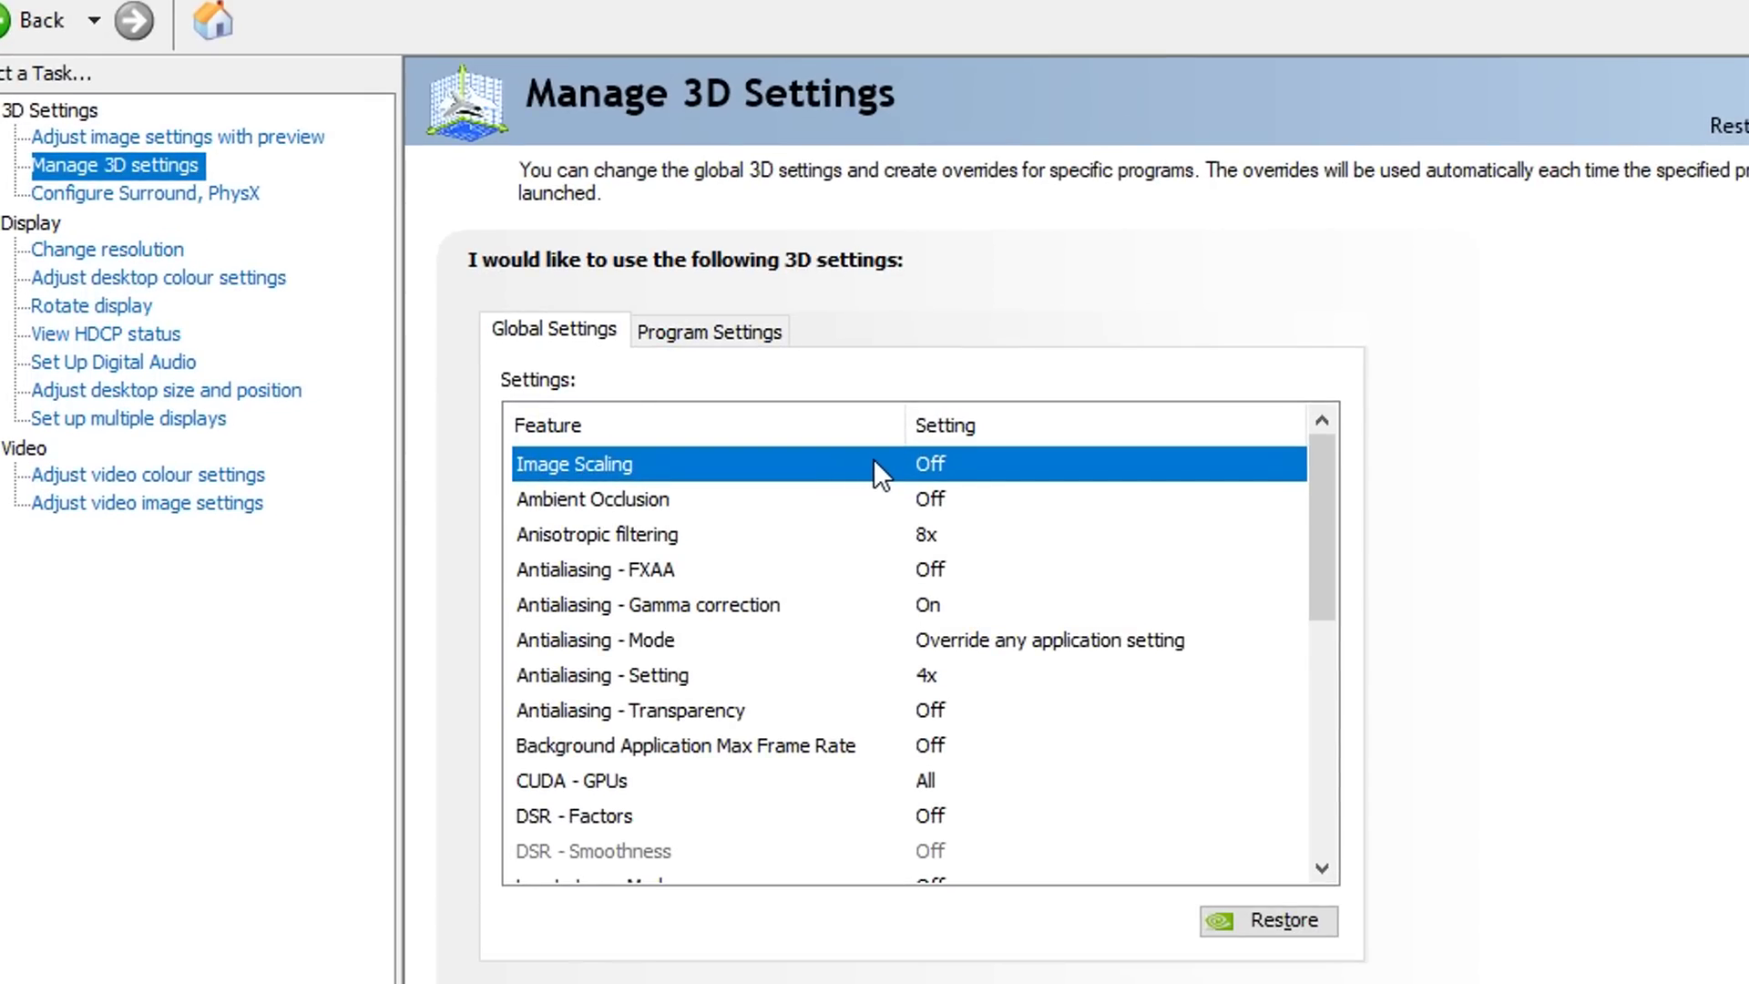
pyautogui.click(971, 404)
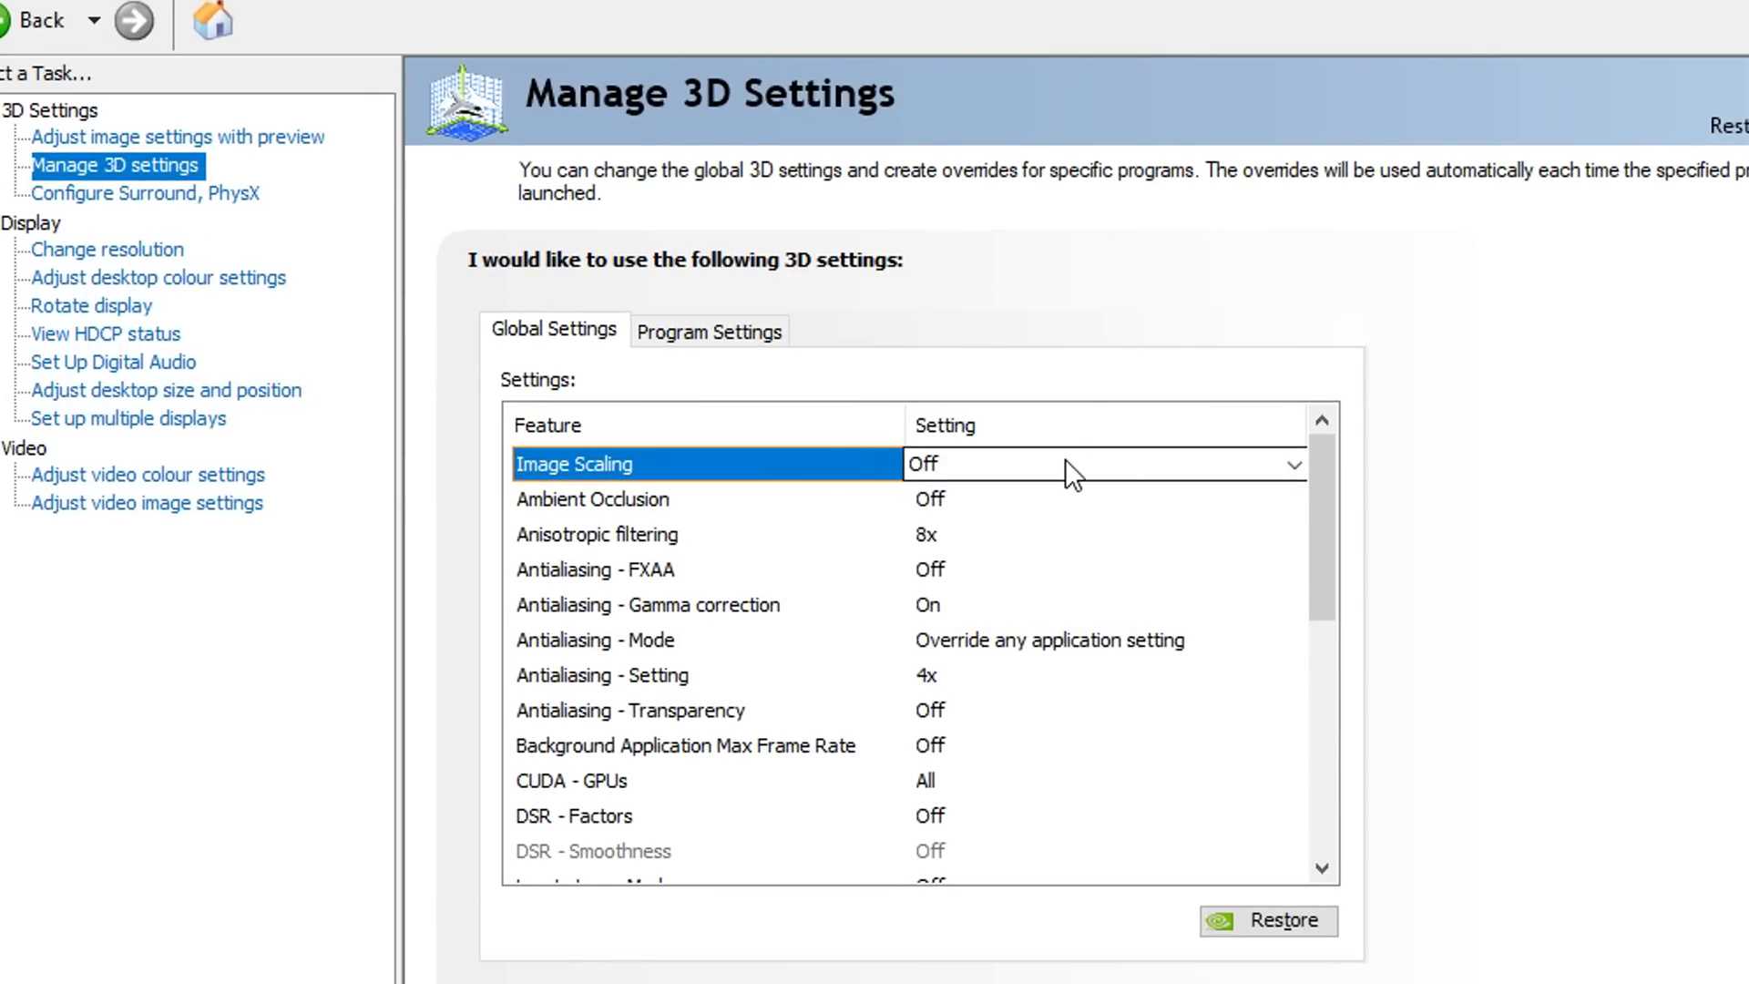
pyautogui.click(1063, 460)
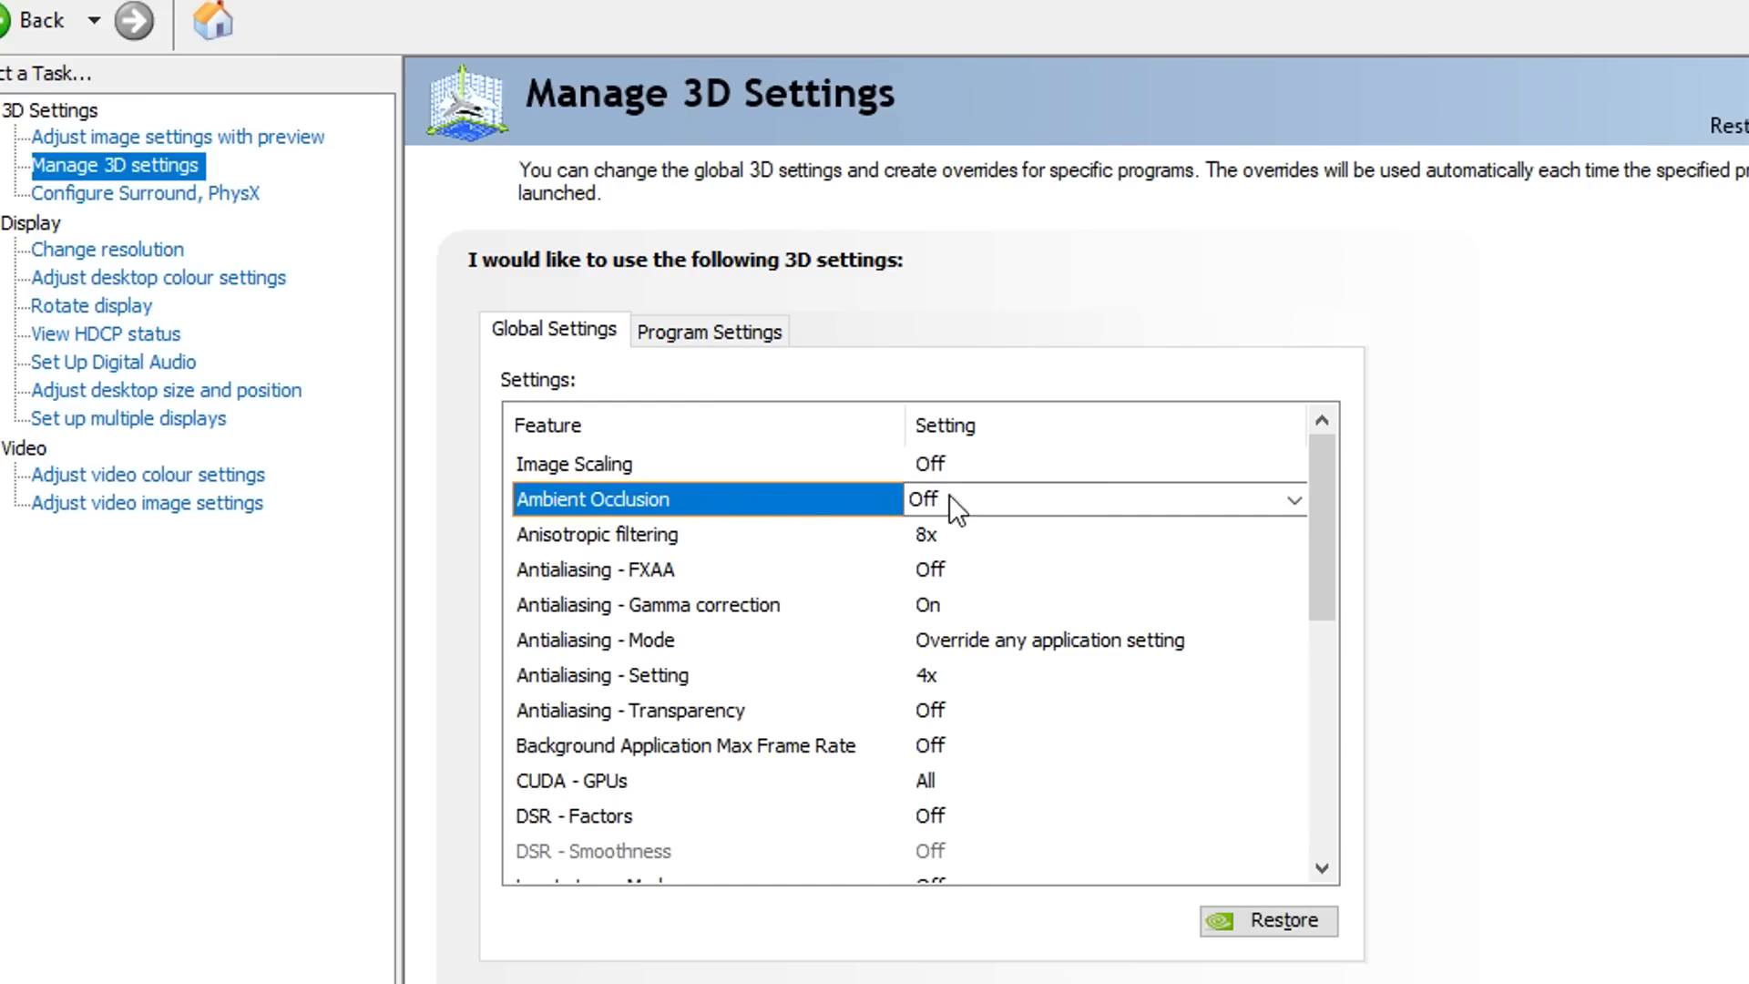
pyautogui.click(1049, 503)
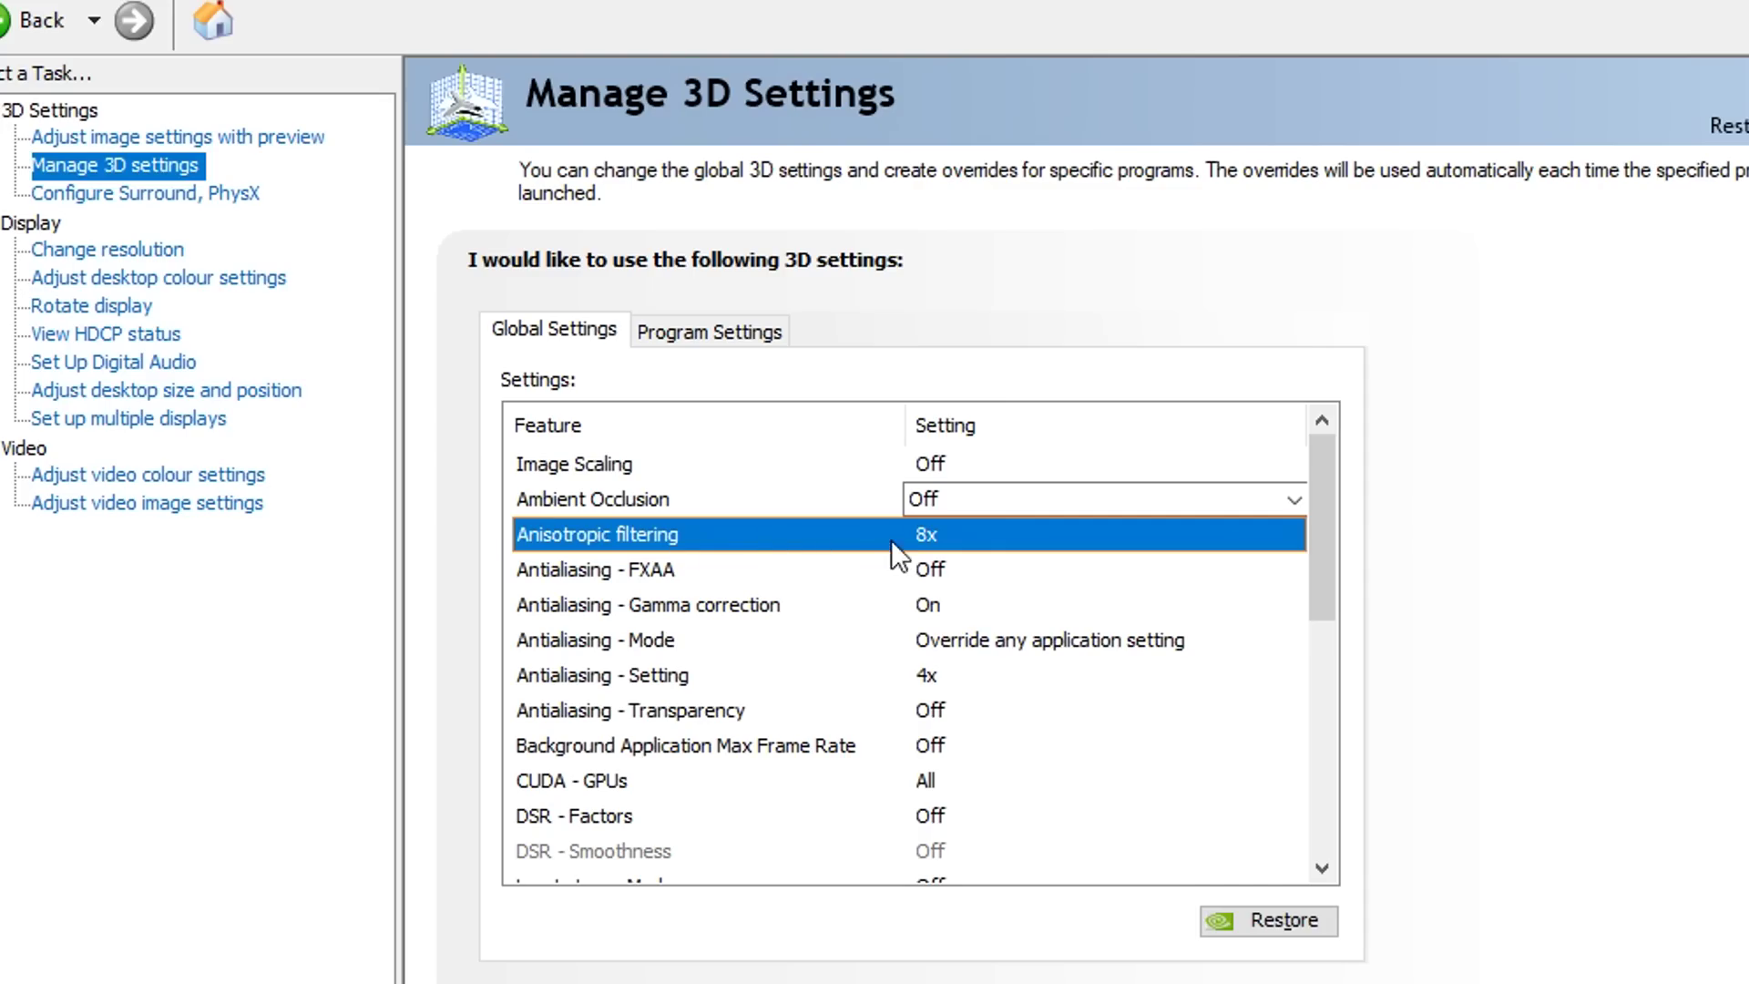
pyautogui.click(946, 534)
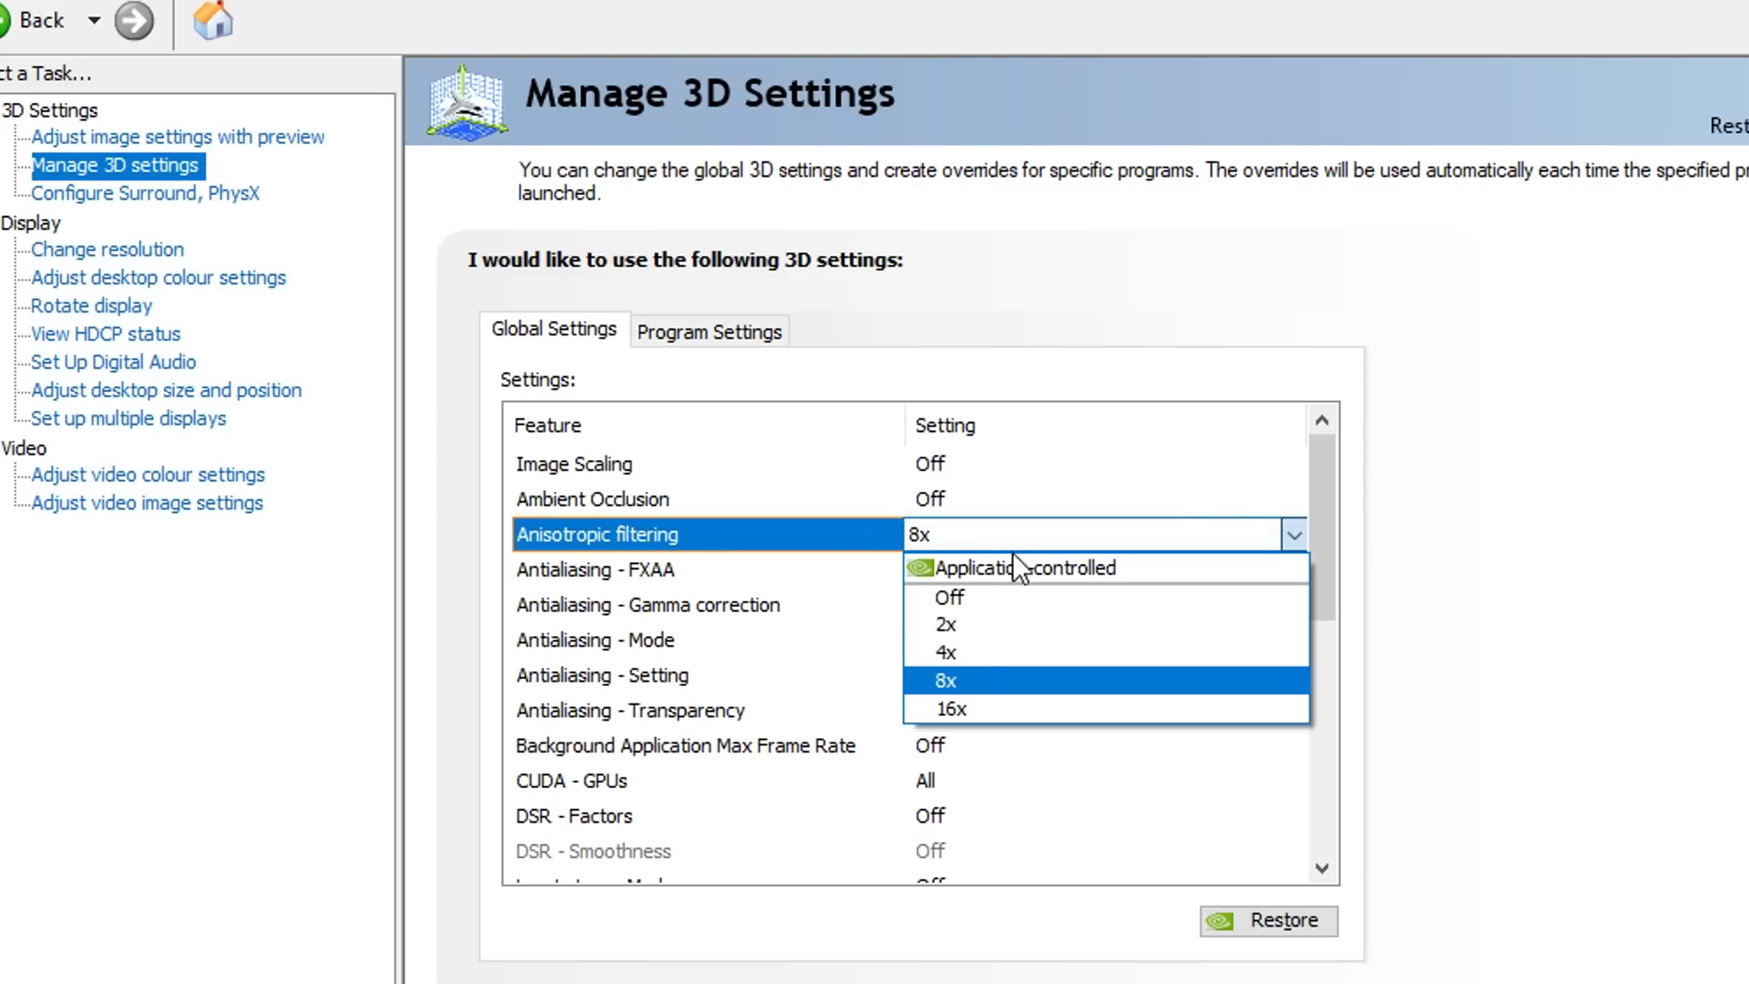
pyautogui.click(1000, 593)
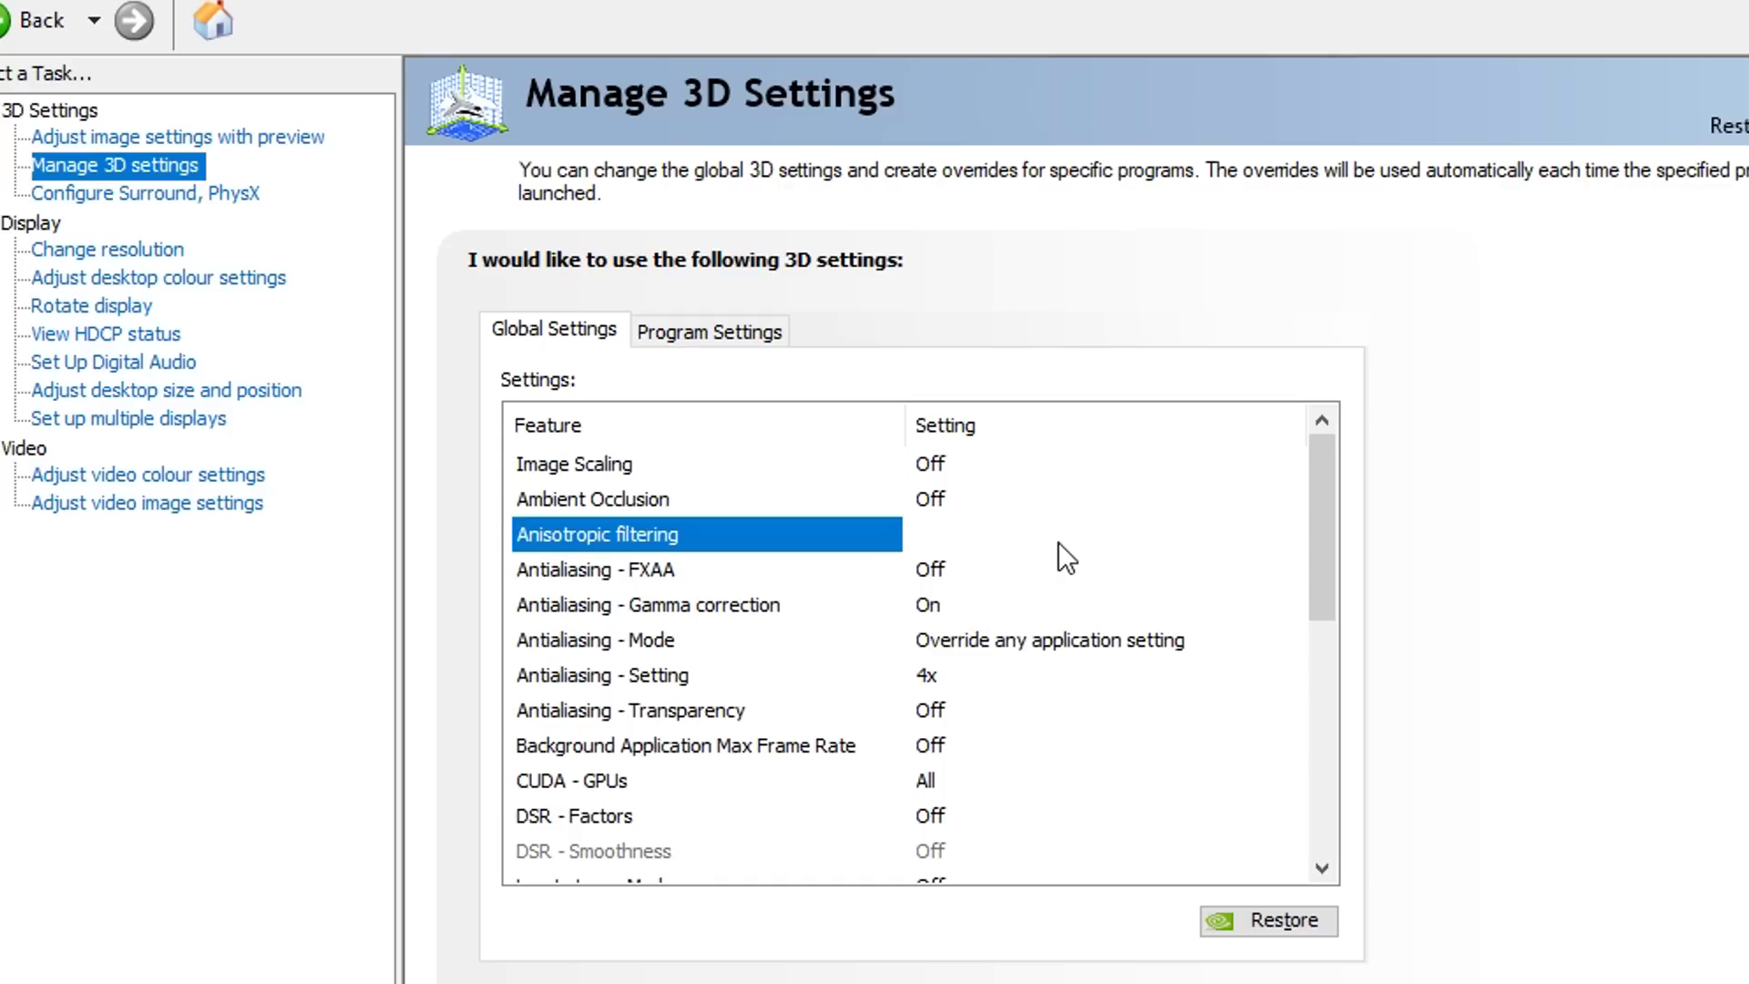
pyautogui.click(1057, 541)
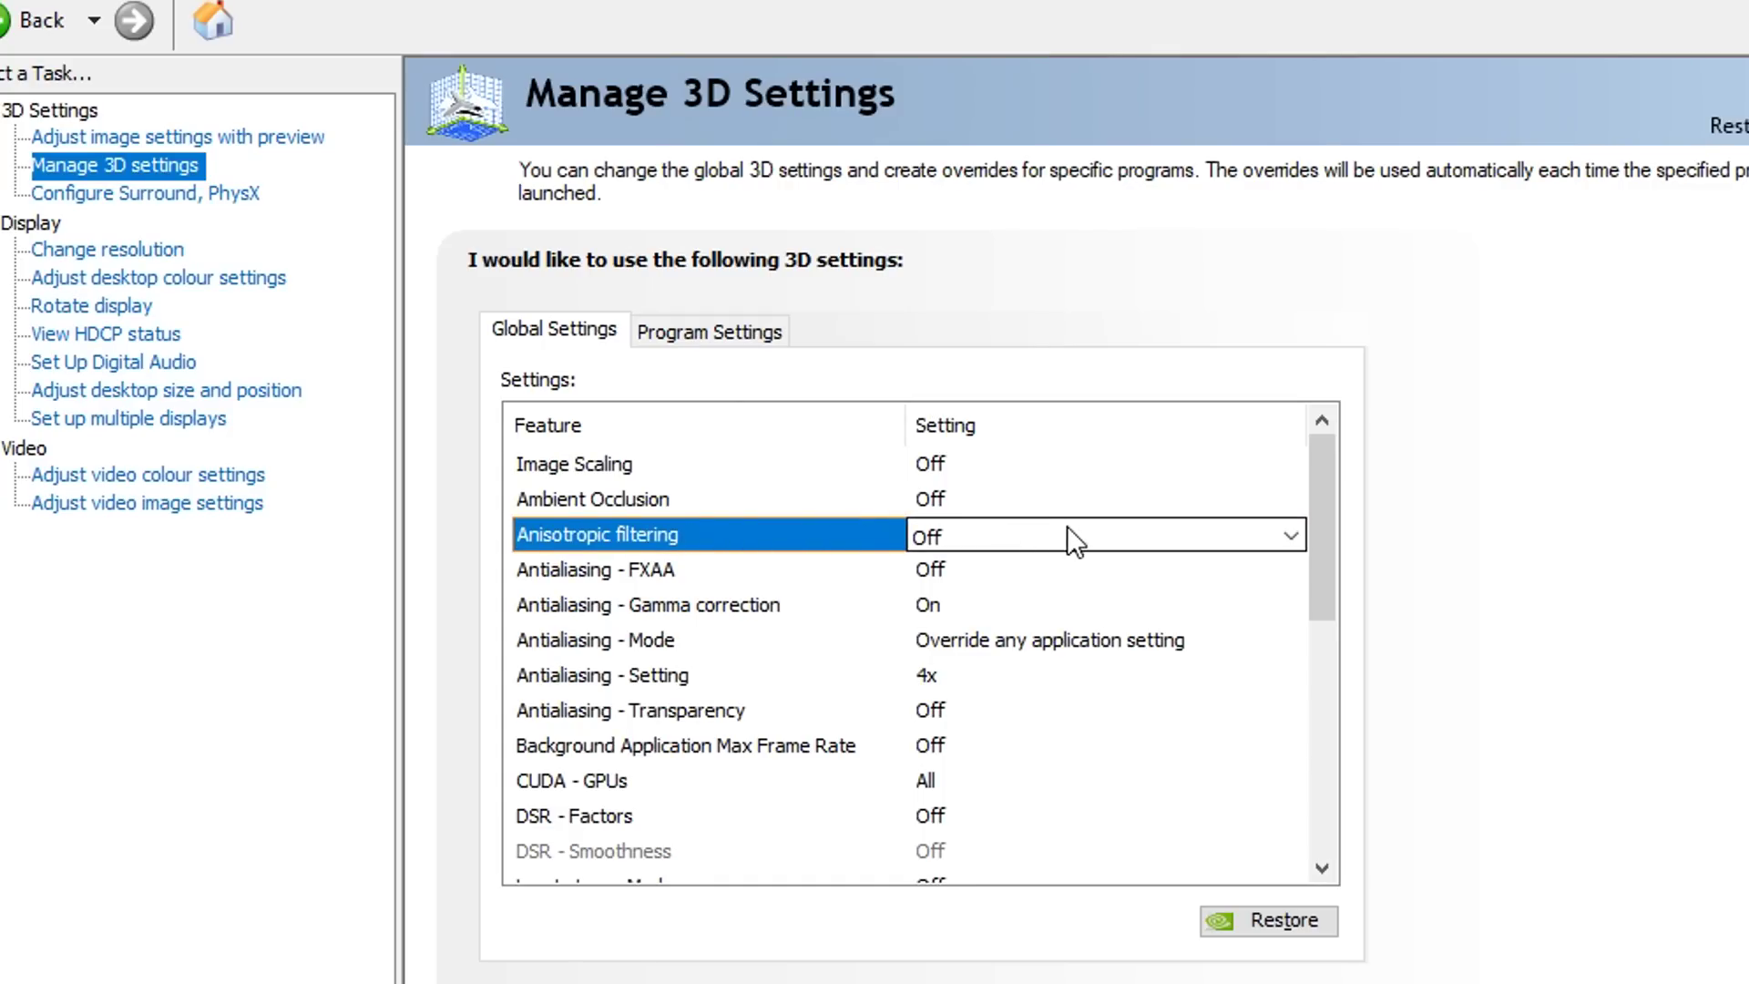
# Step: Set Antialiasing - Gamma correction to Off in the global settings
pyautogui.click(956, 569)
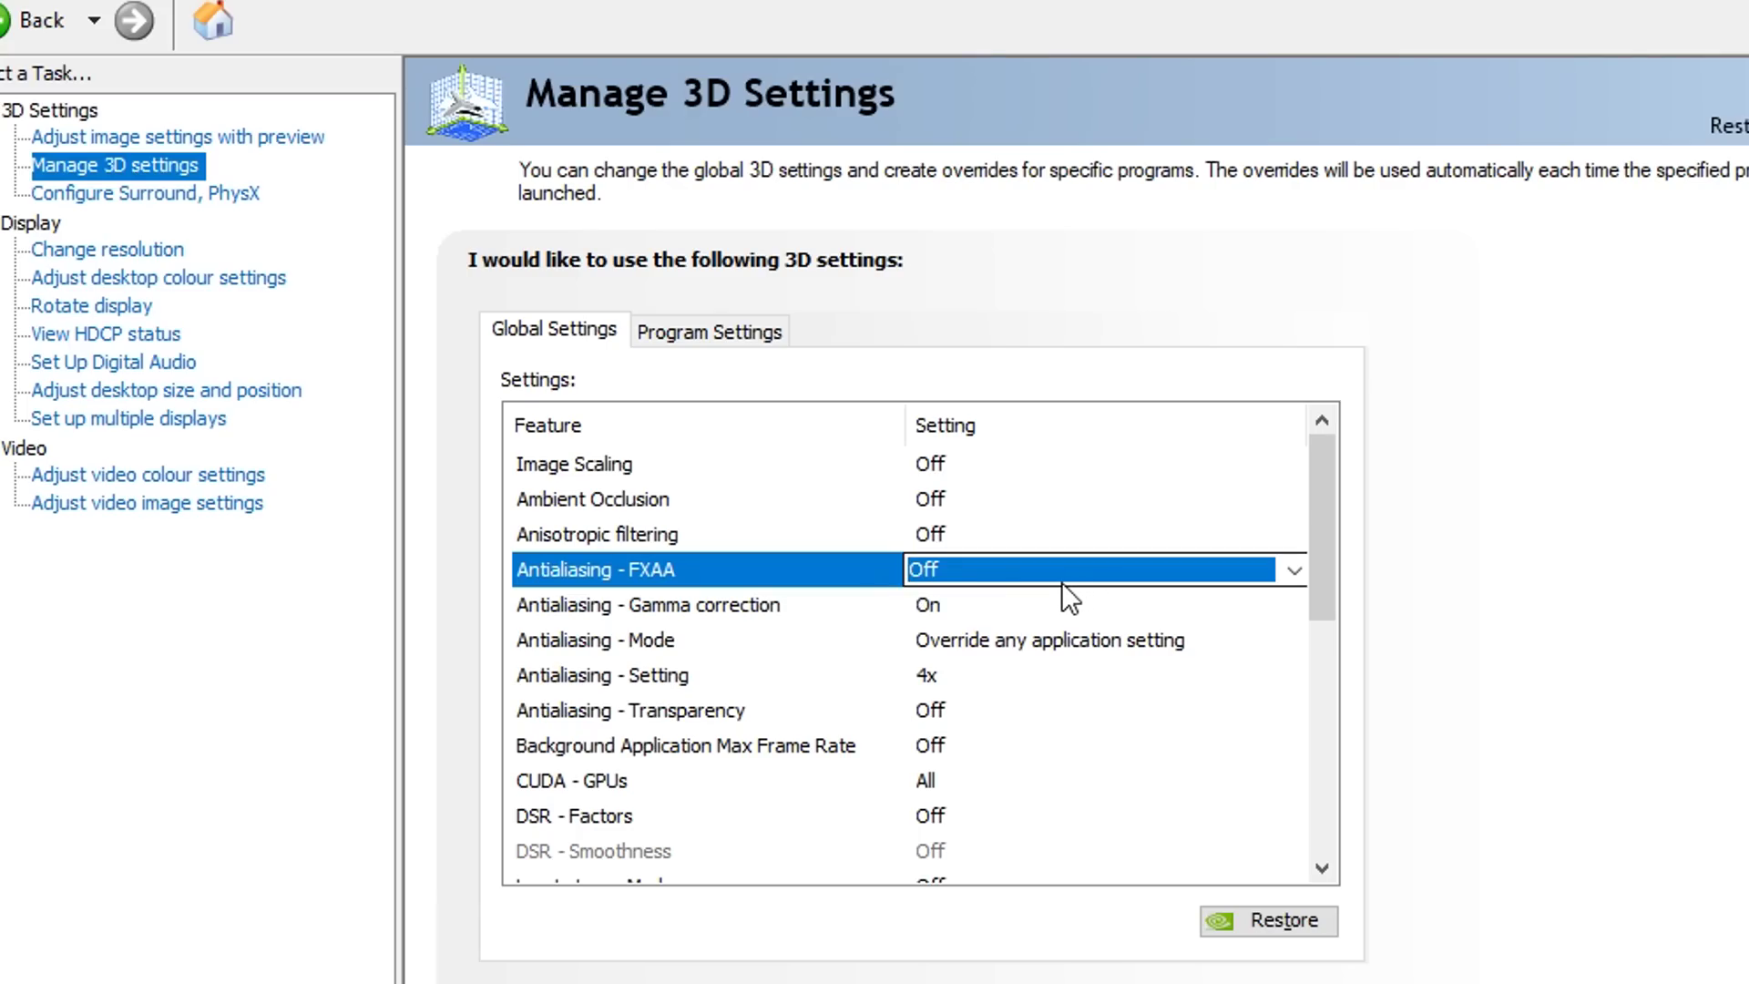
pyautogui.click(937, 605)
pyautogui.click(940, 604)
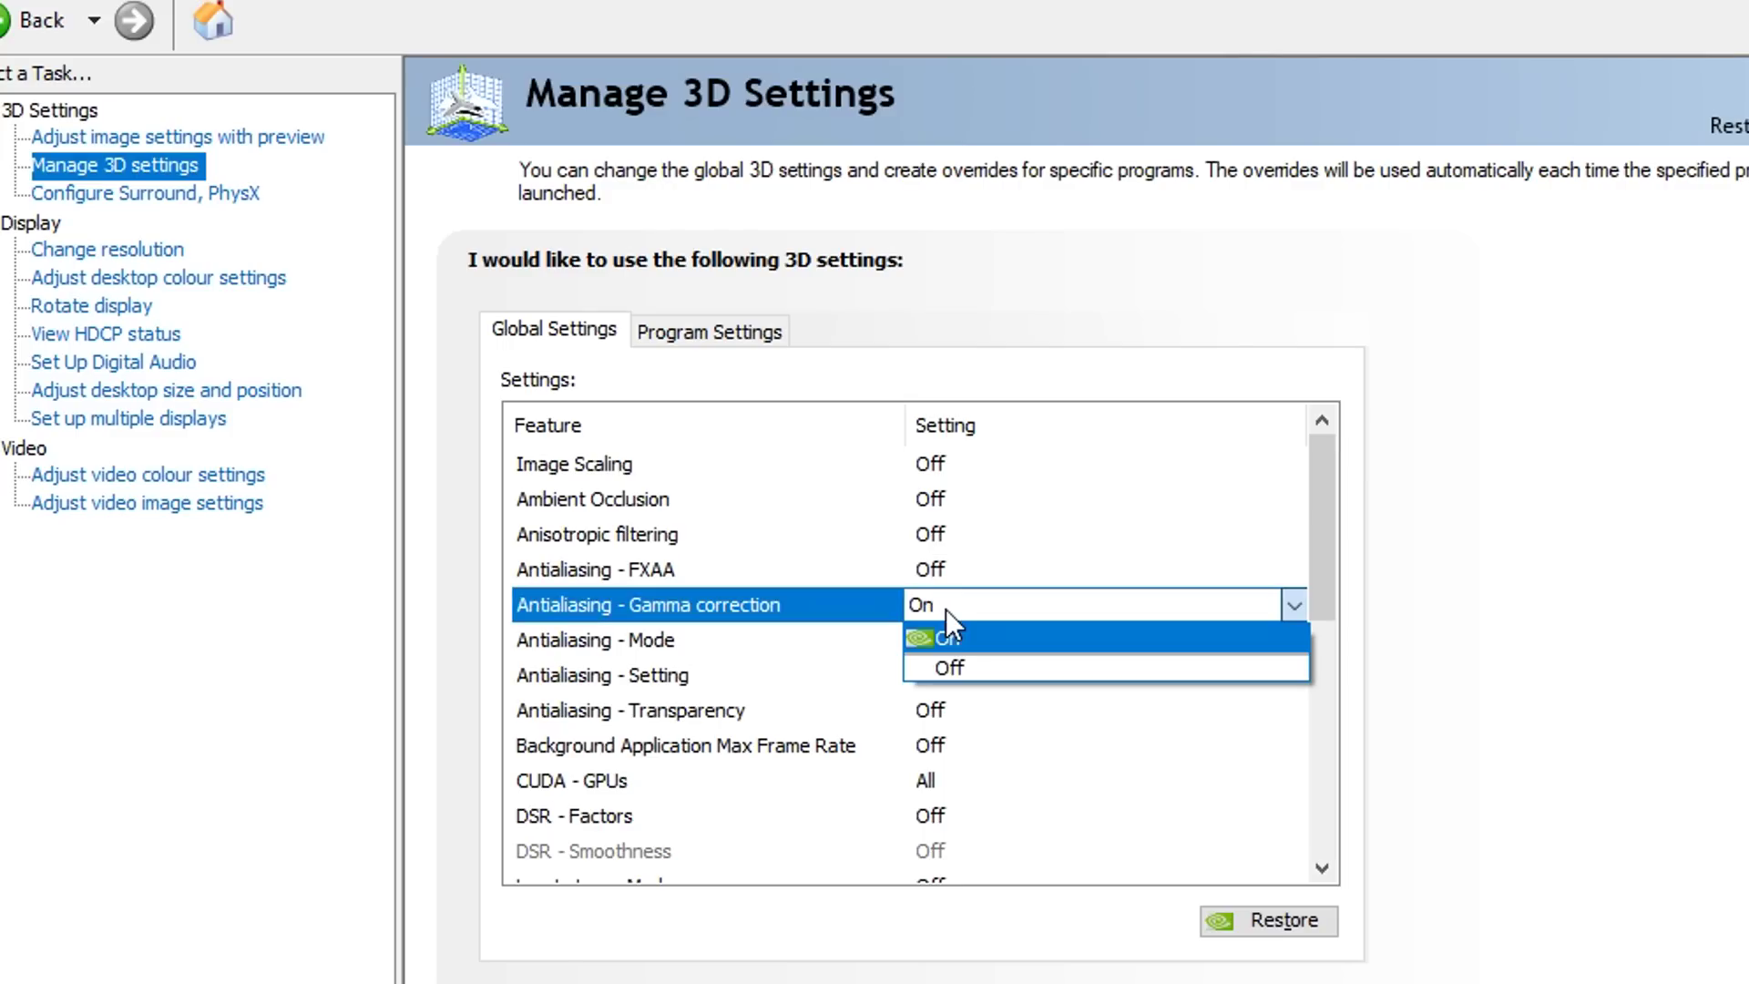
pyautogui.click(960, 661)
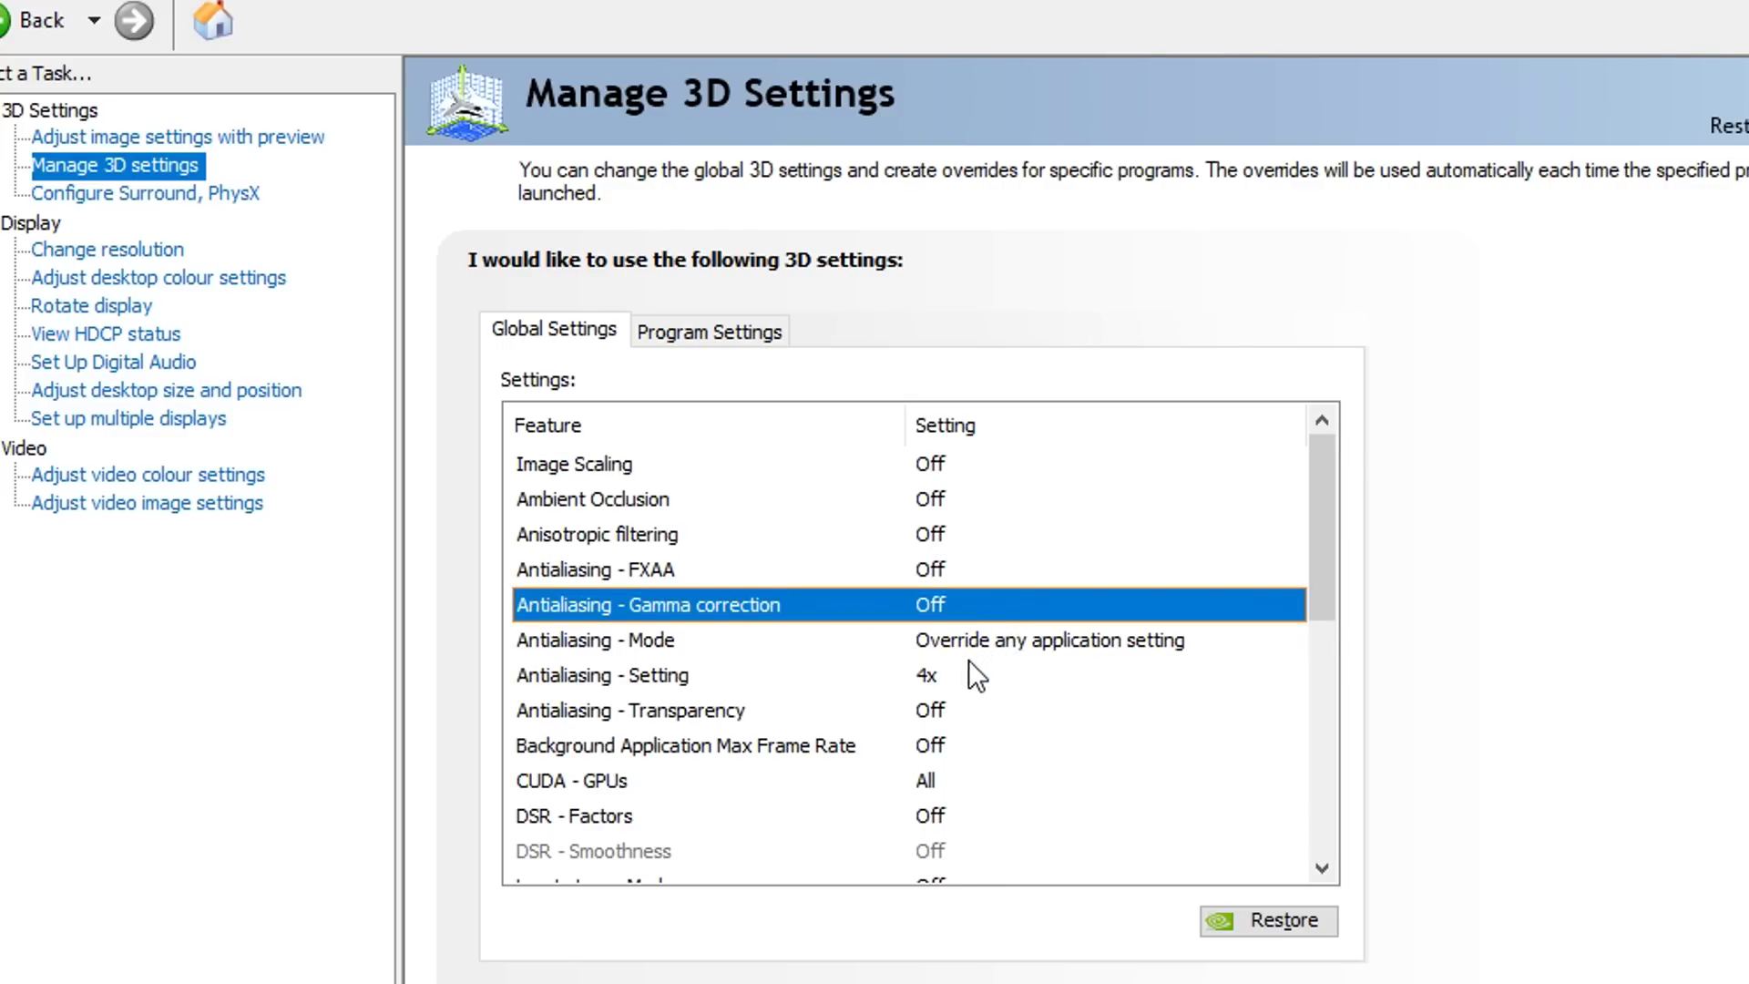
# Step: Select Background Application Max Frame Rate, then click the screen centre and press 1, R, Q, E
pyautogui.click(976, 747)
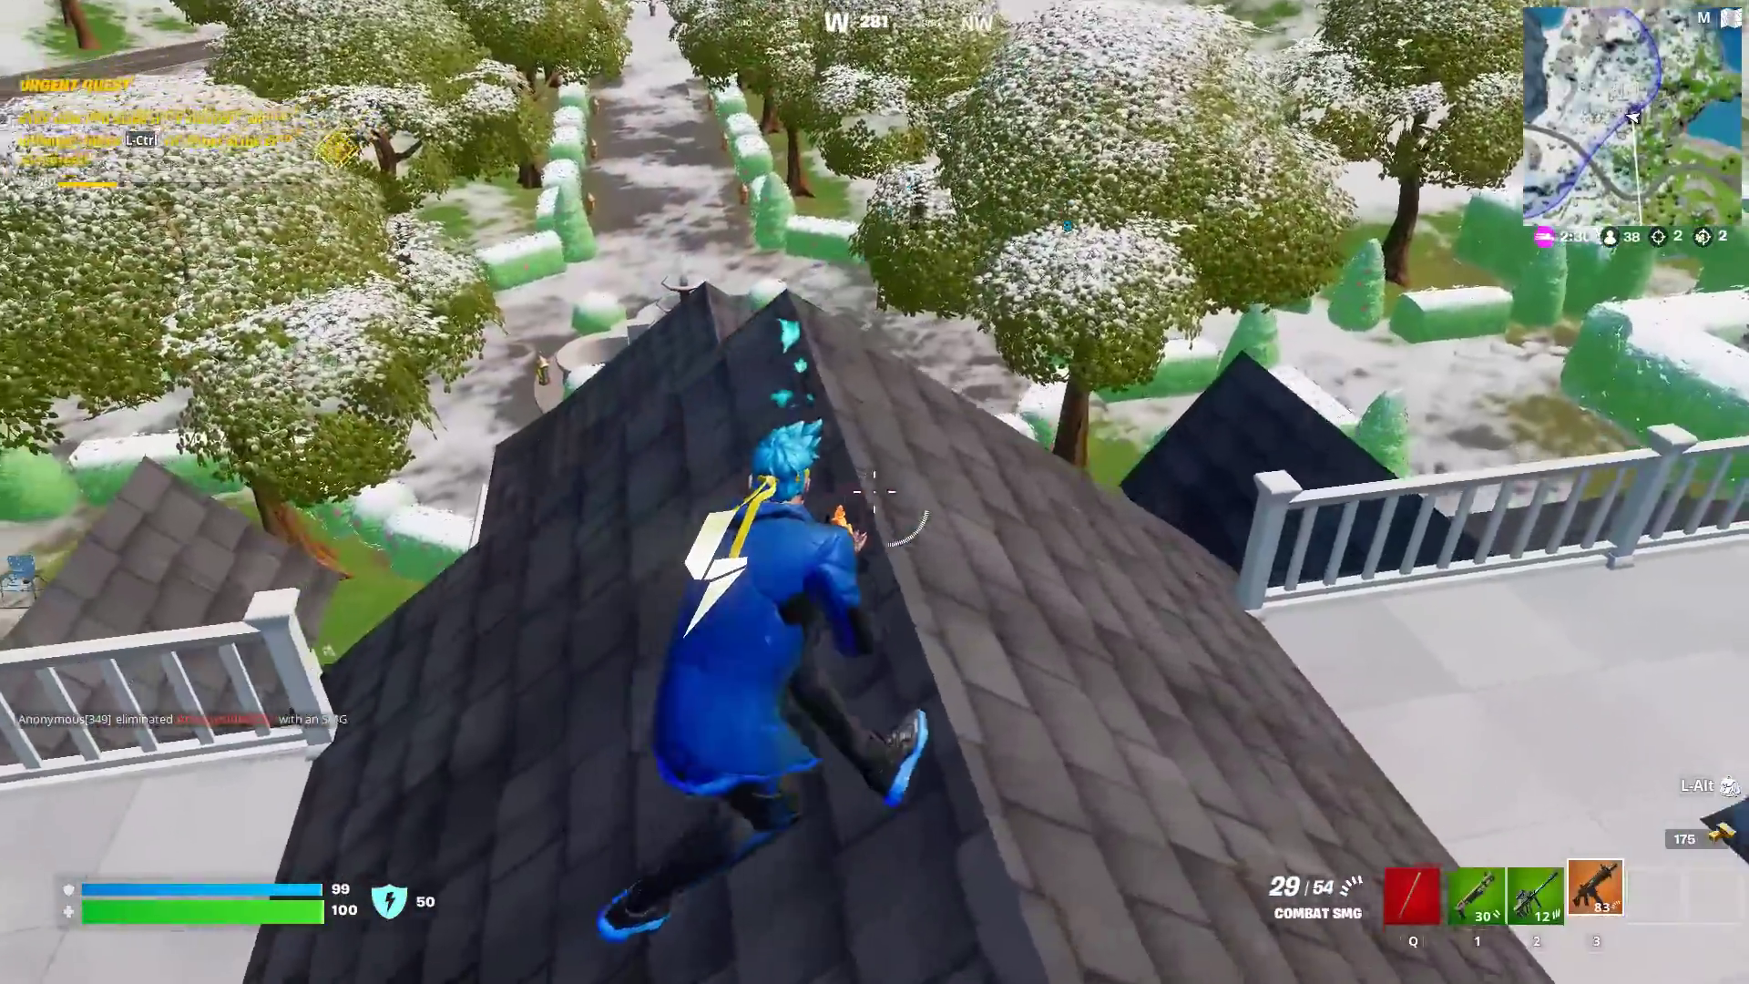
pyautogui.click(875, 492)
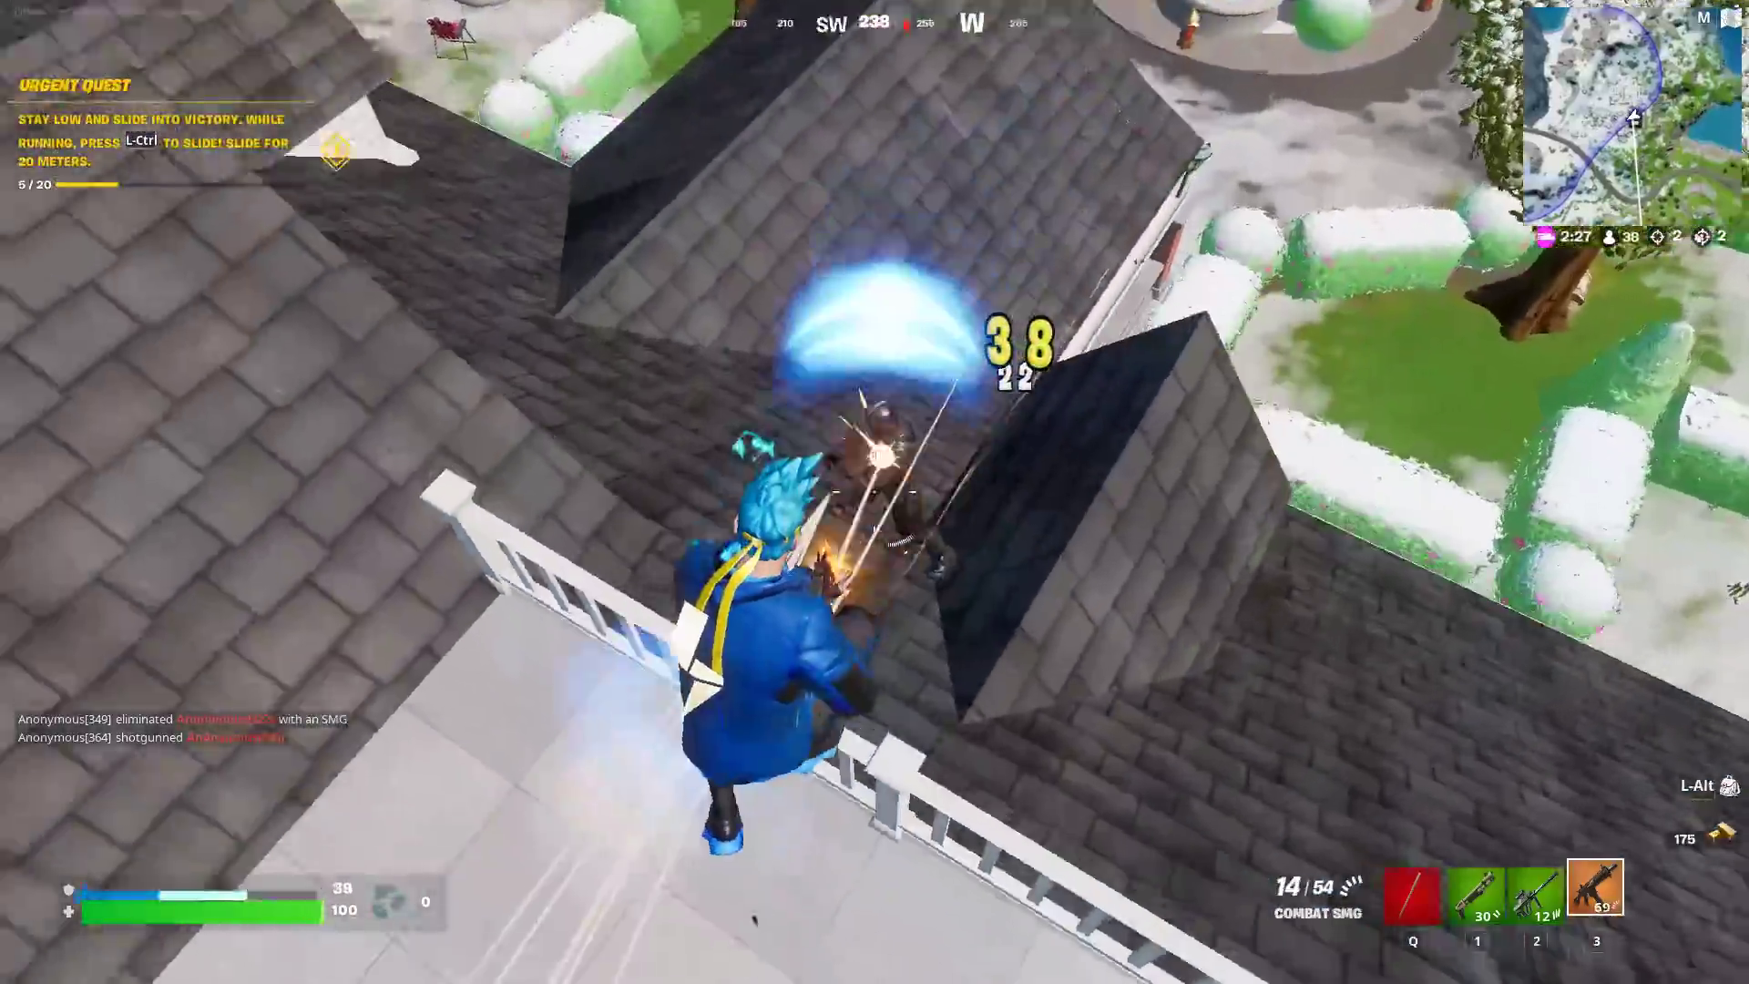
pyautogui.click(875, 492)
pyautogui.press('1')
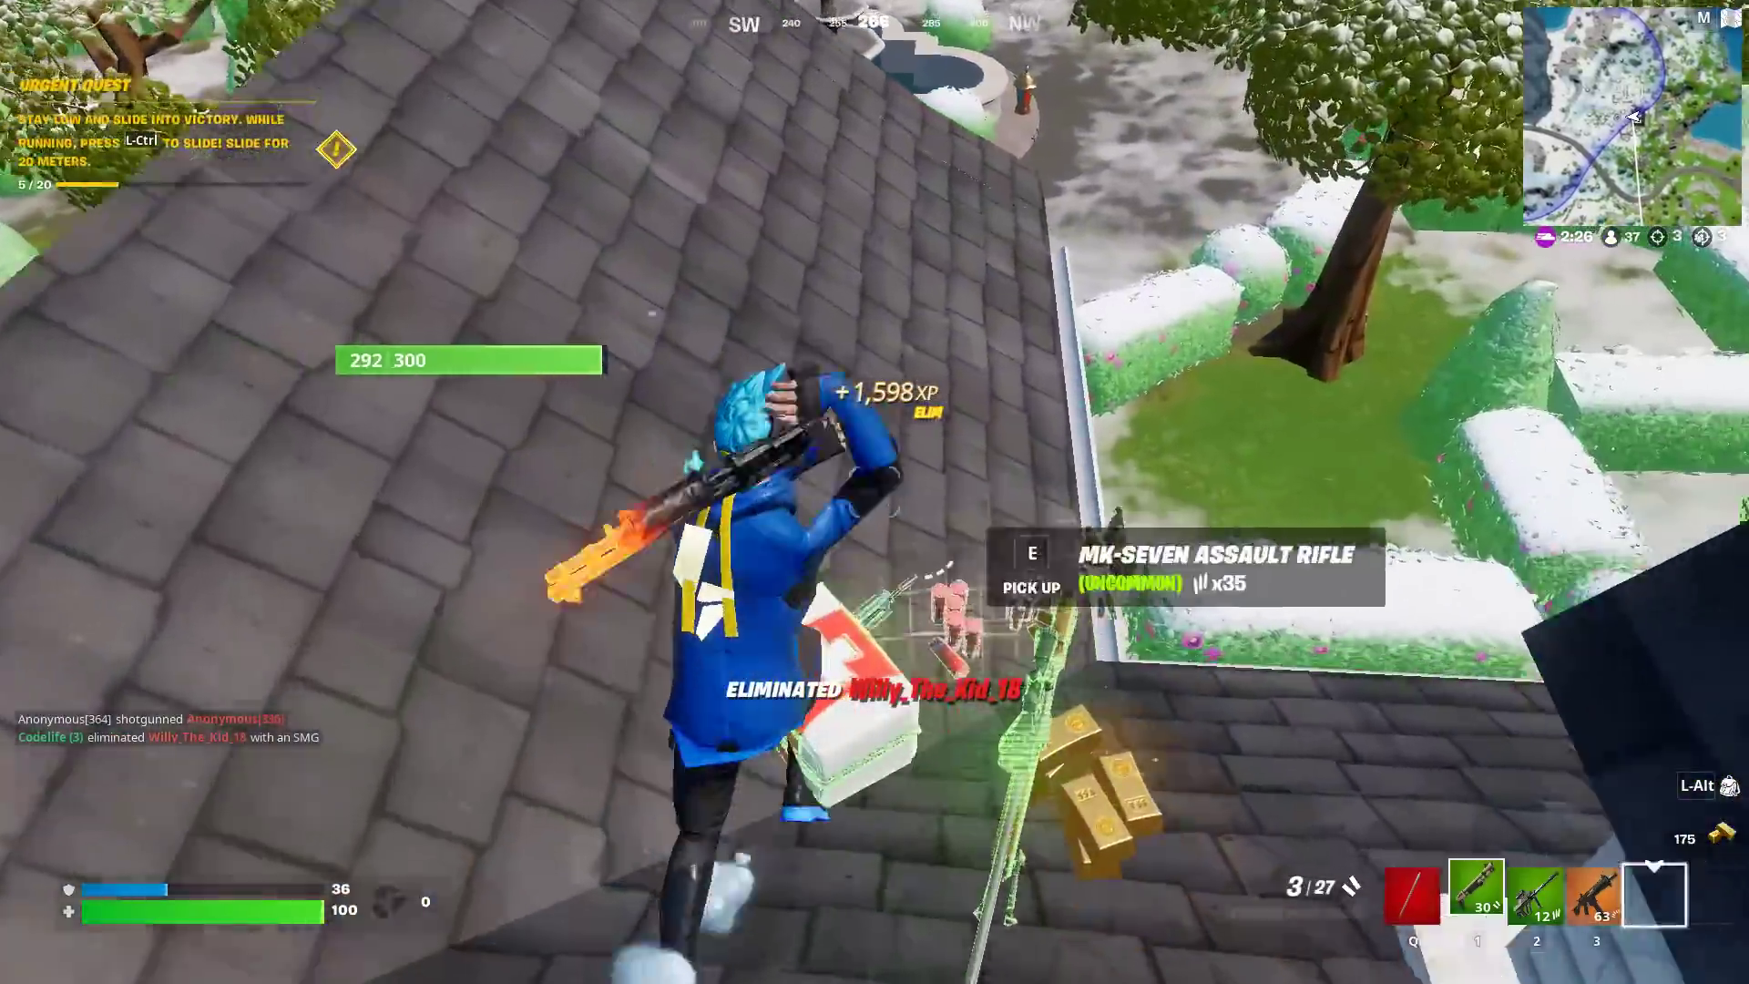
pyautogui.press('r')
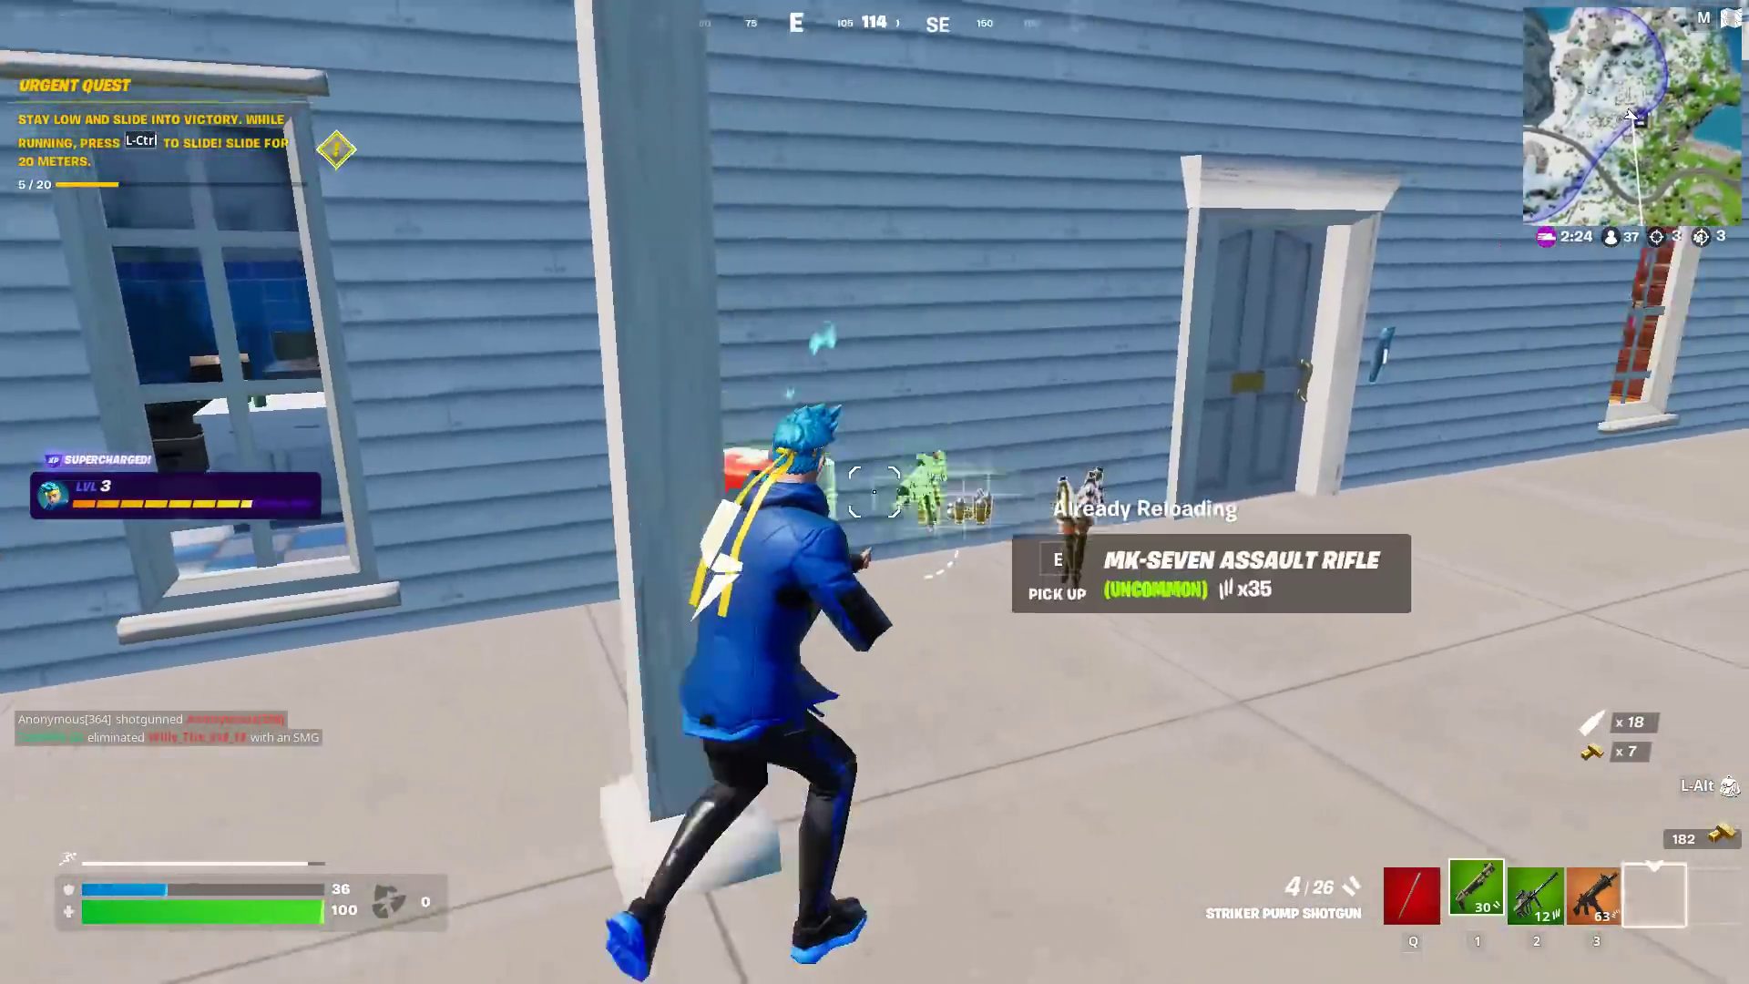
pyautogui.press('q')
pyautogui.press('e')
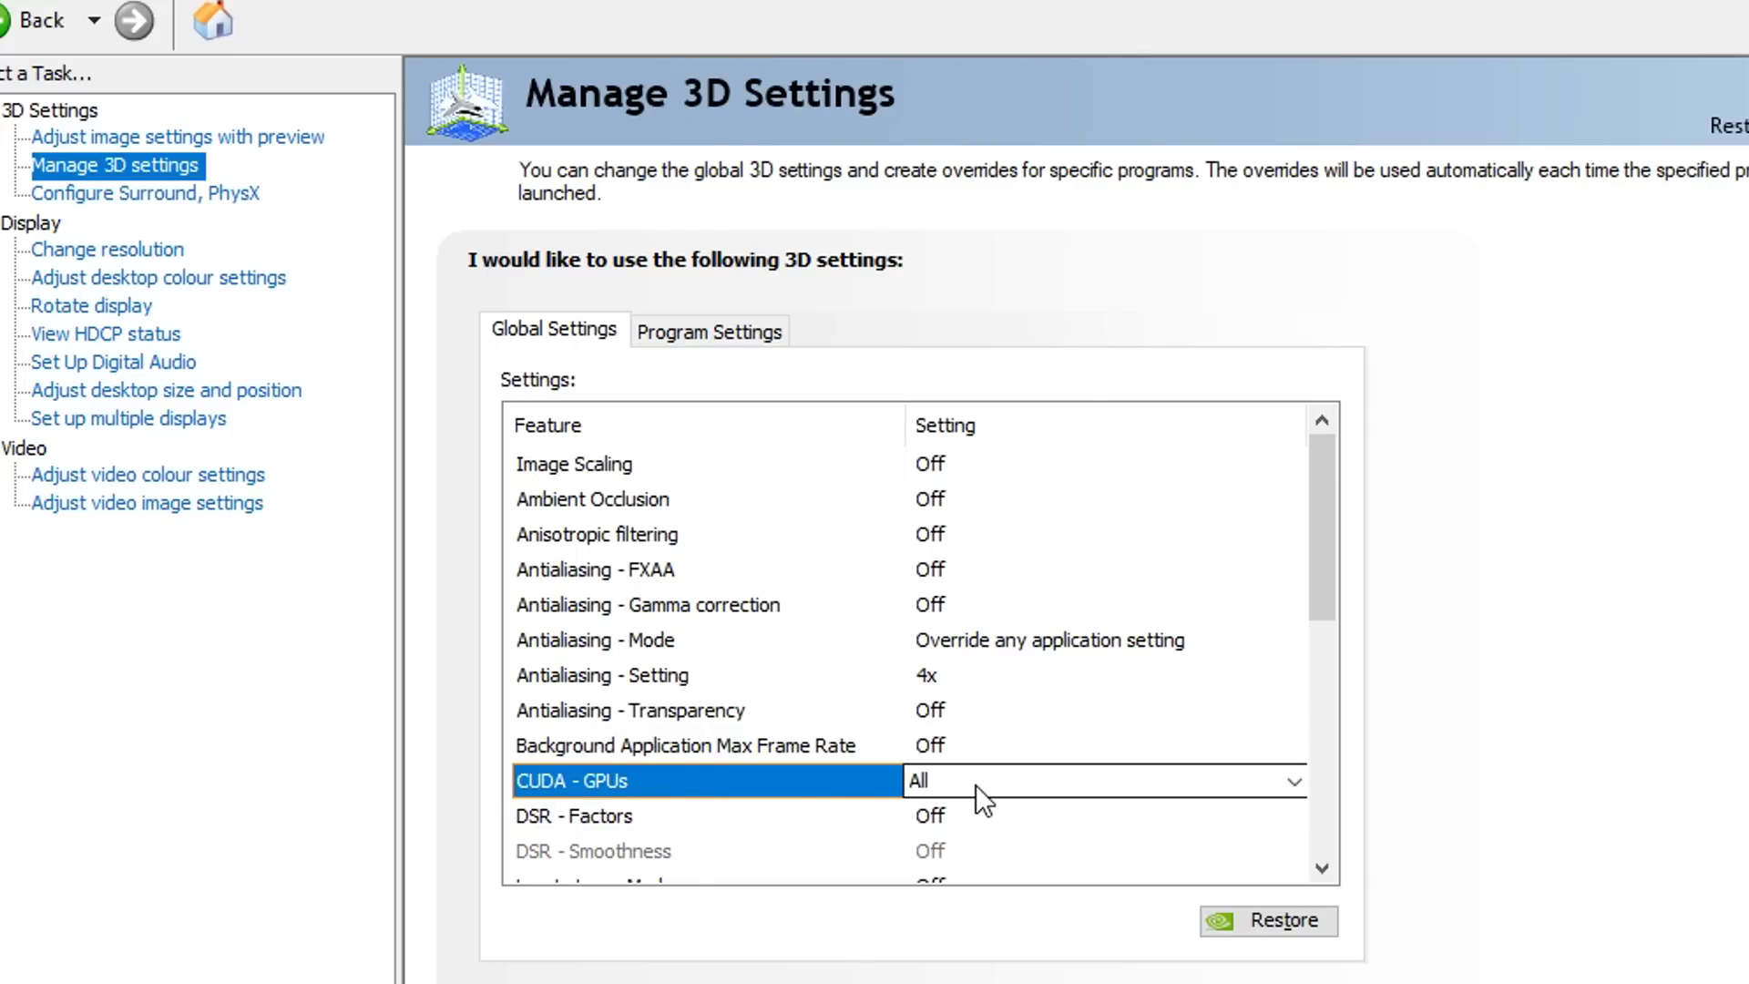
pyautogui.click(932, 781)
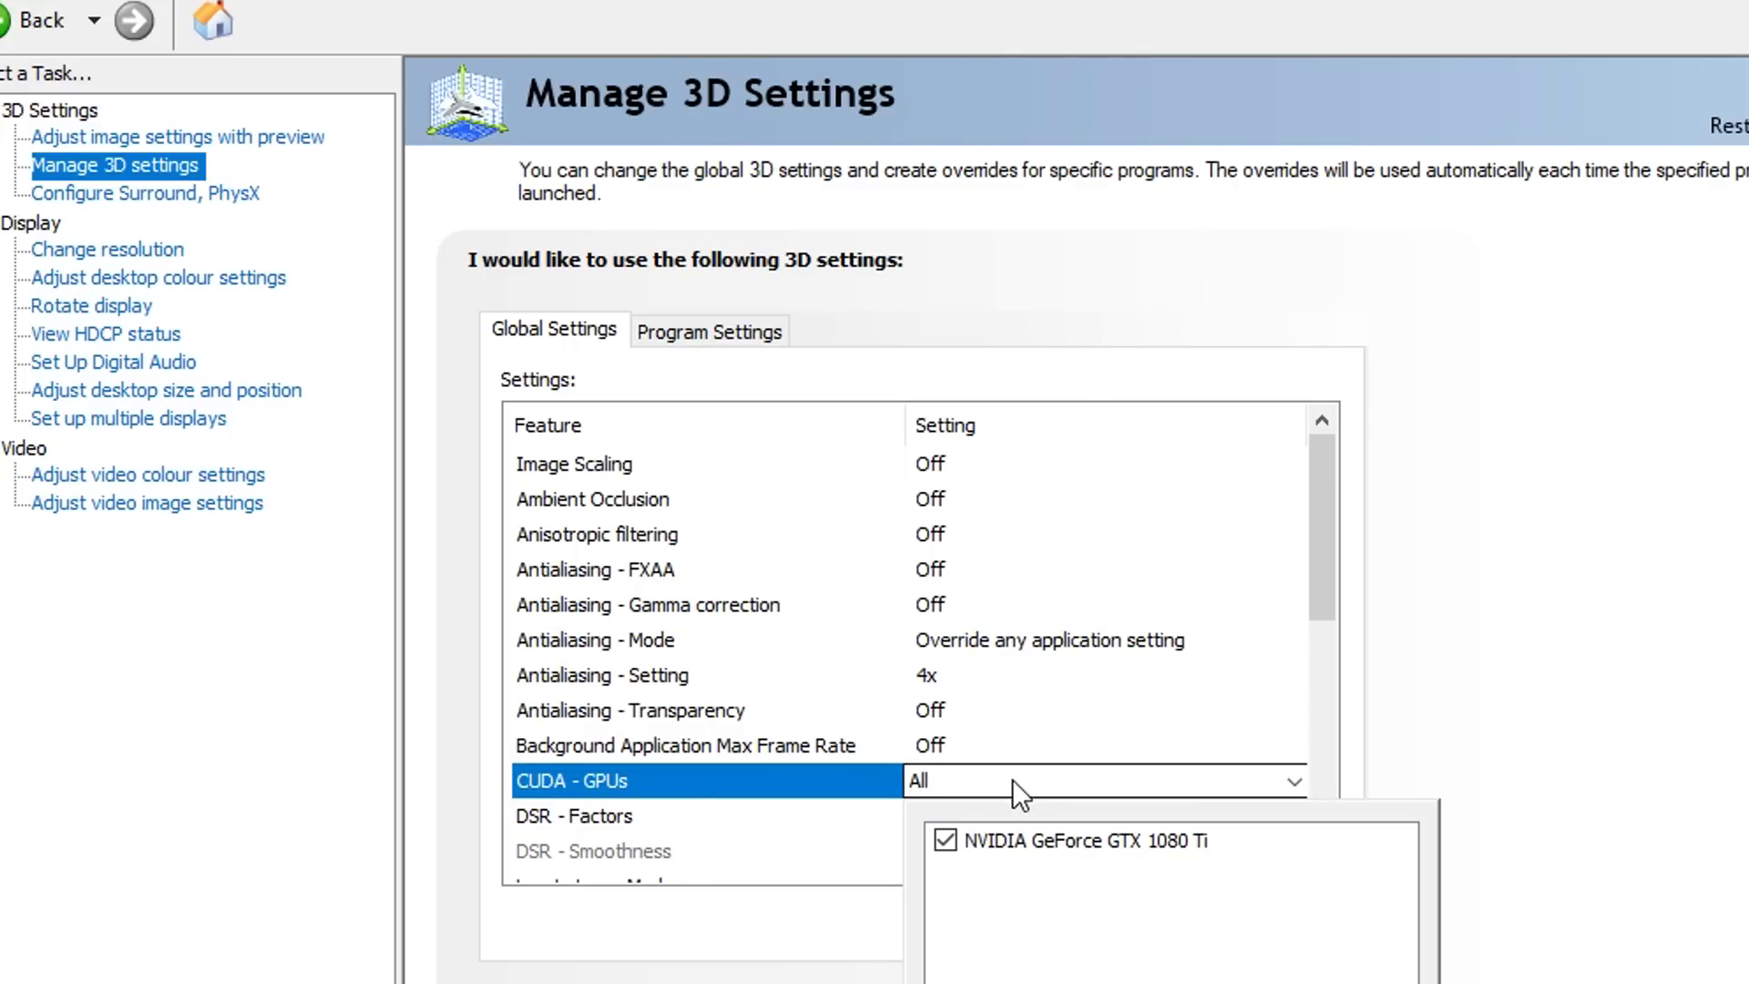
pyautogui.click(874, 789)
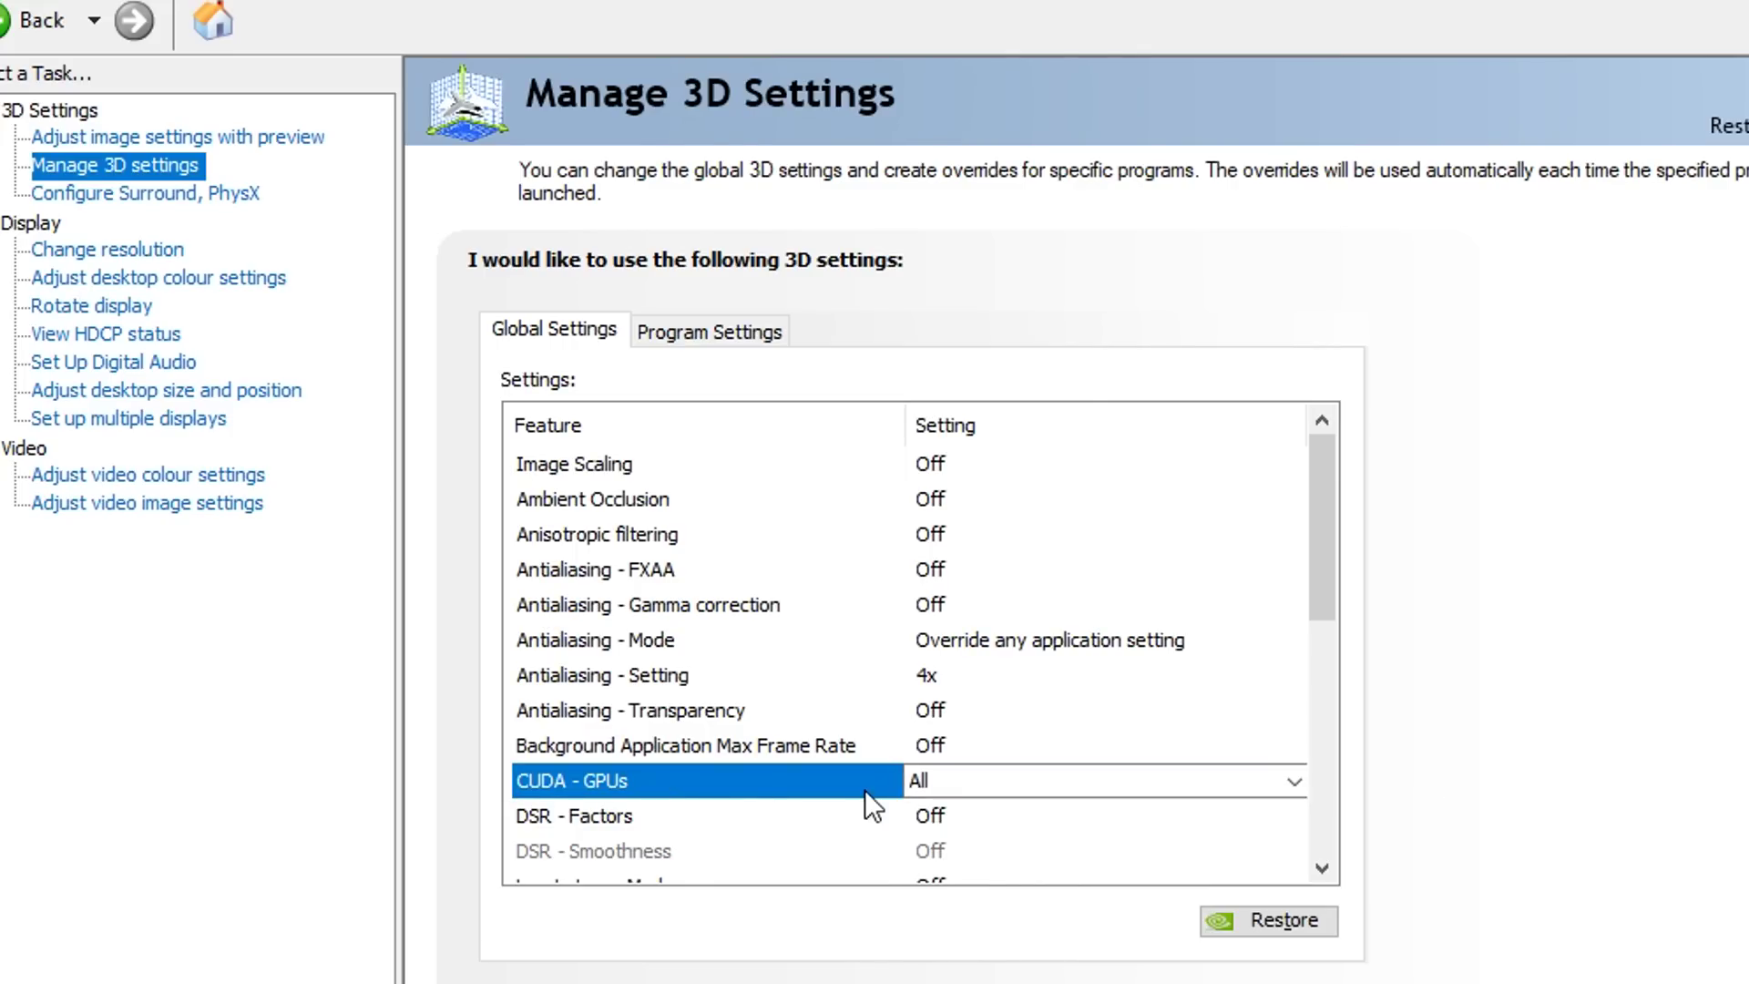
pyautogui.click(987, 792)
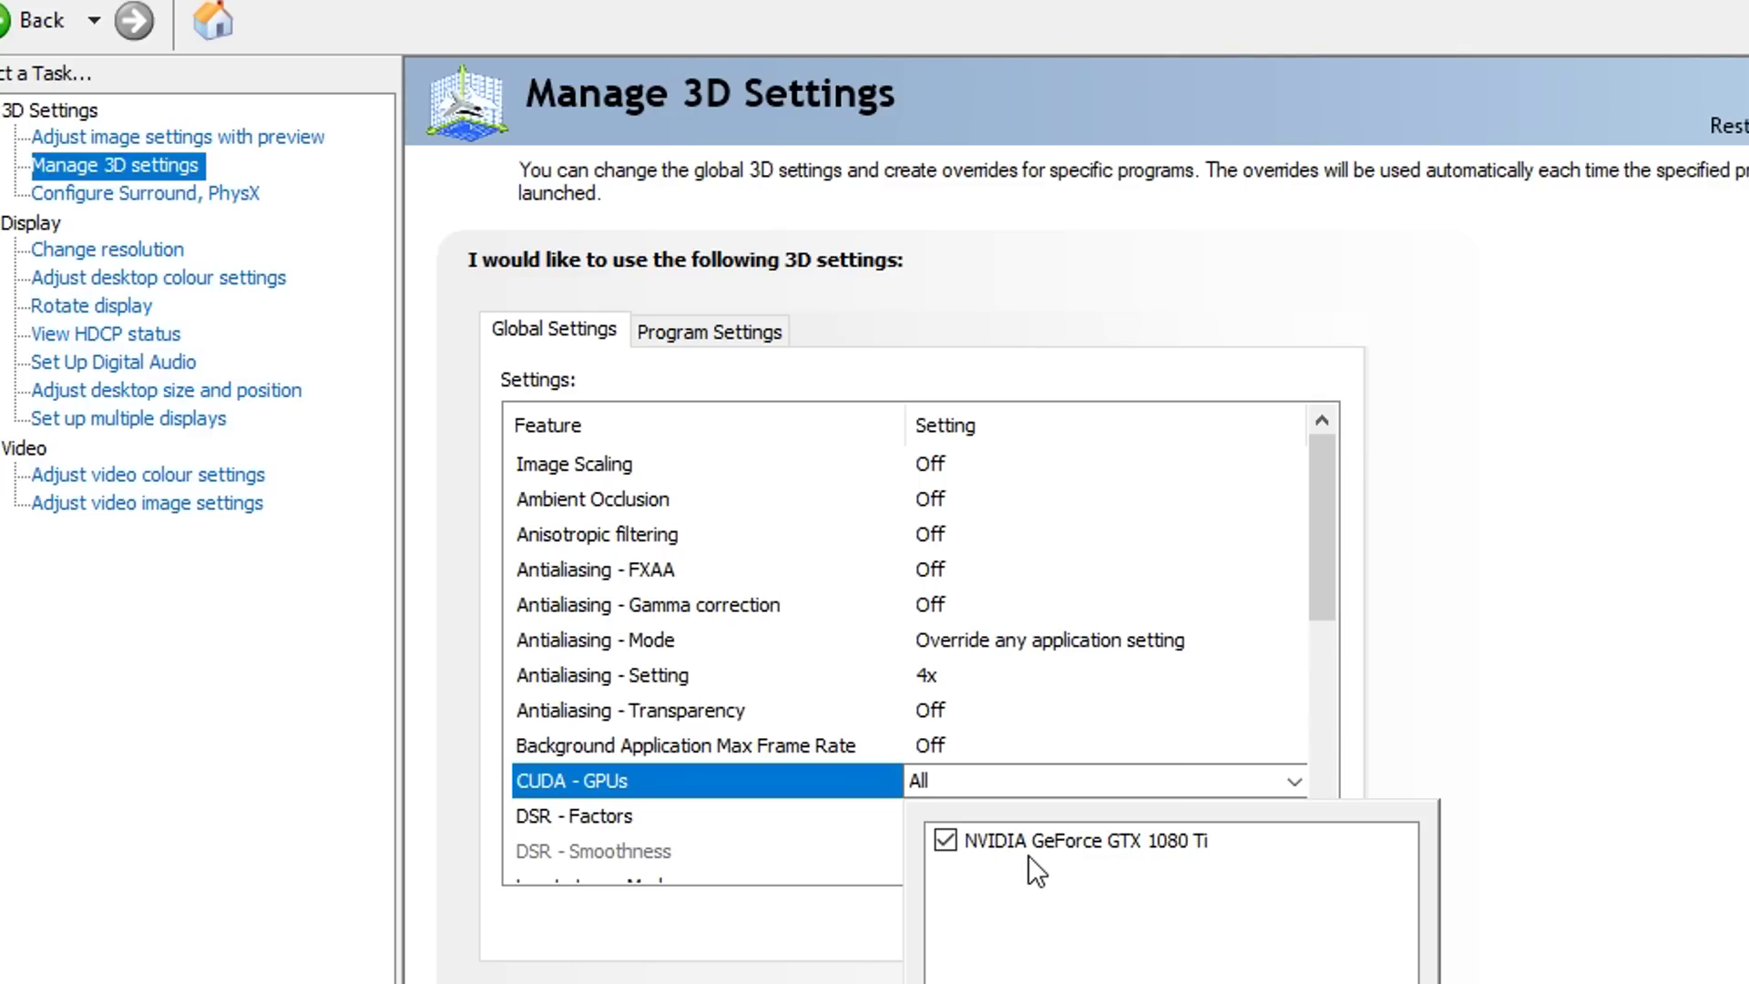
pyautogui.scroll(-2, 817, 683)
pyautogui.click(817, 675)
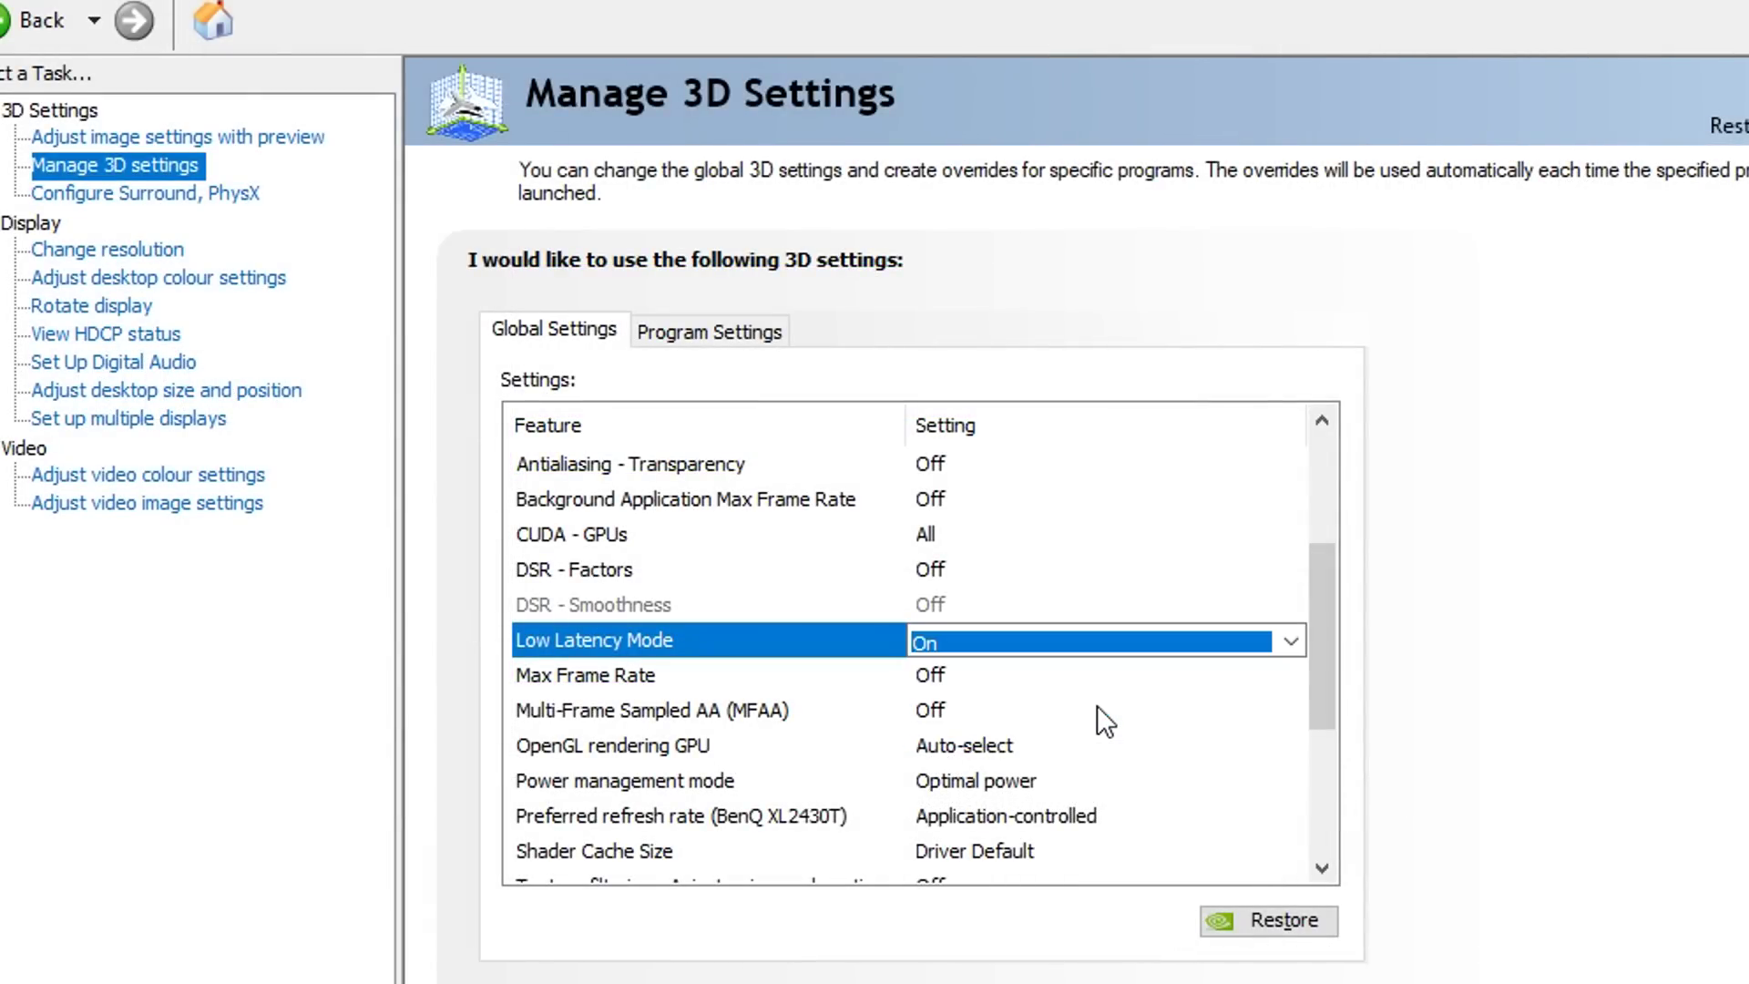
# Step: Turn Low Latency Mode On and leave Max Frame Rate at Off
pyautogui.click(824, 674)
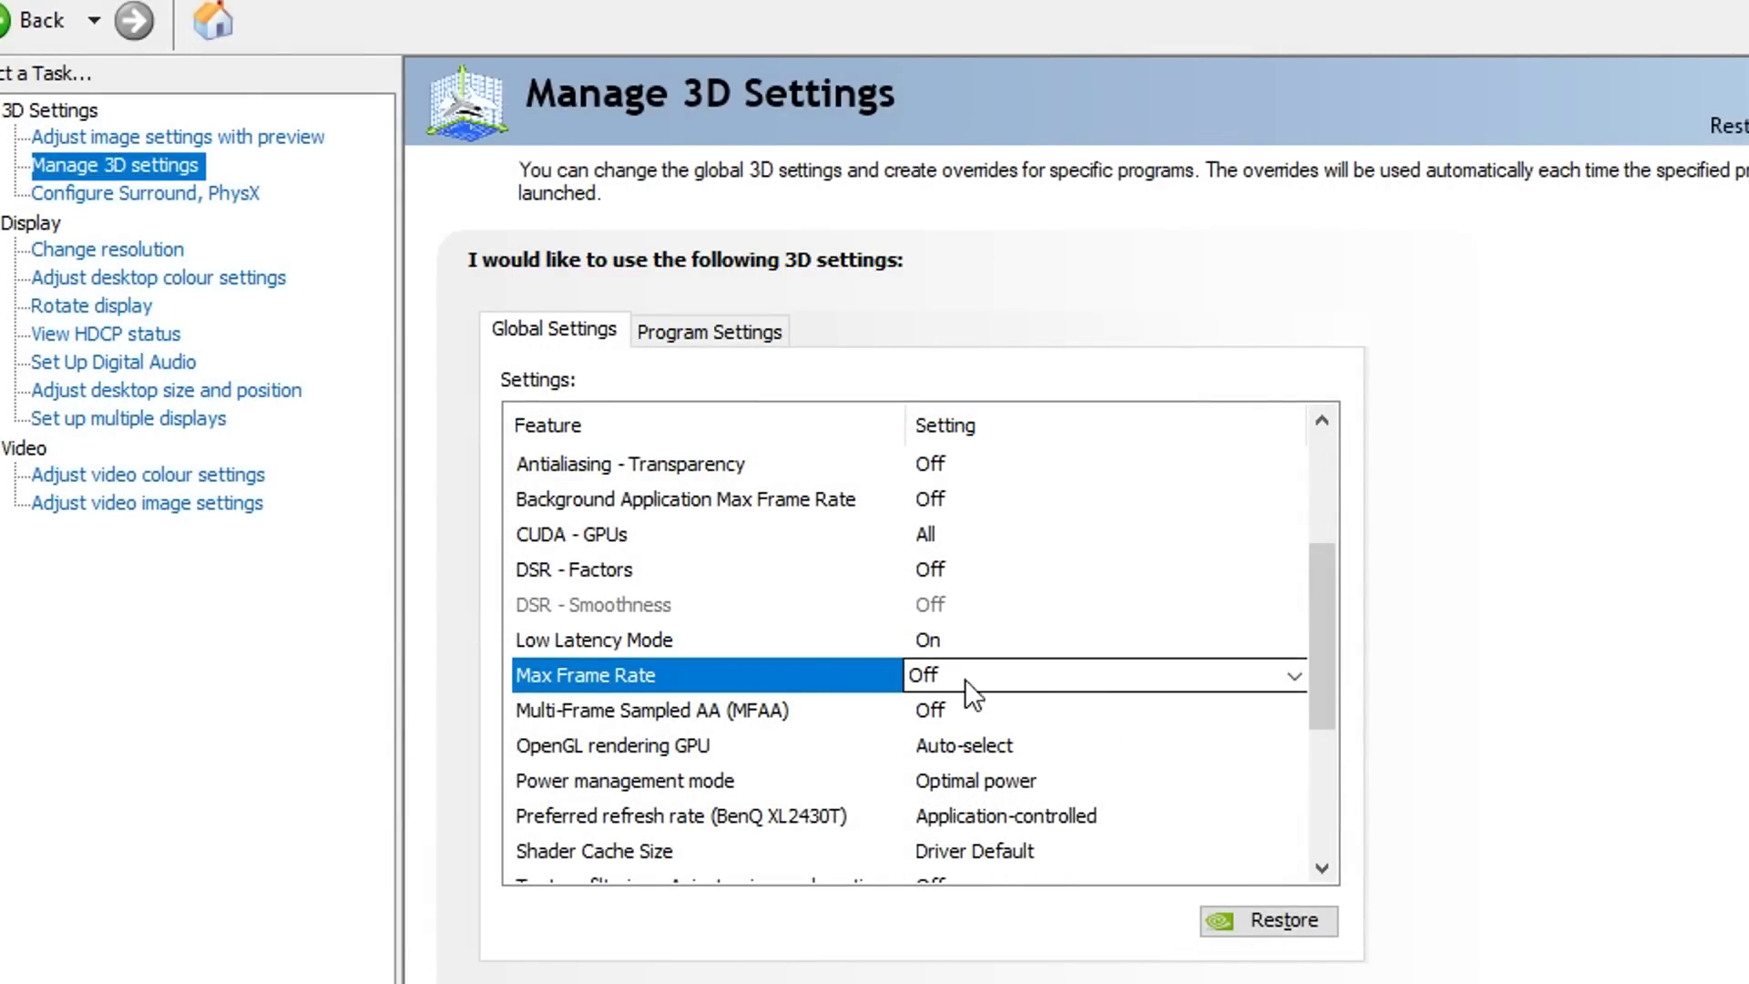
pyautogui.click(1151, 675)
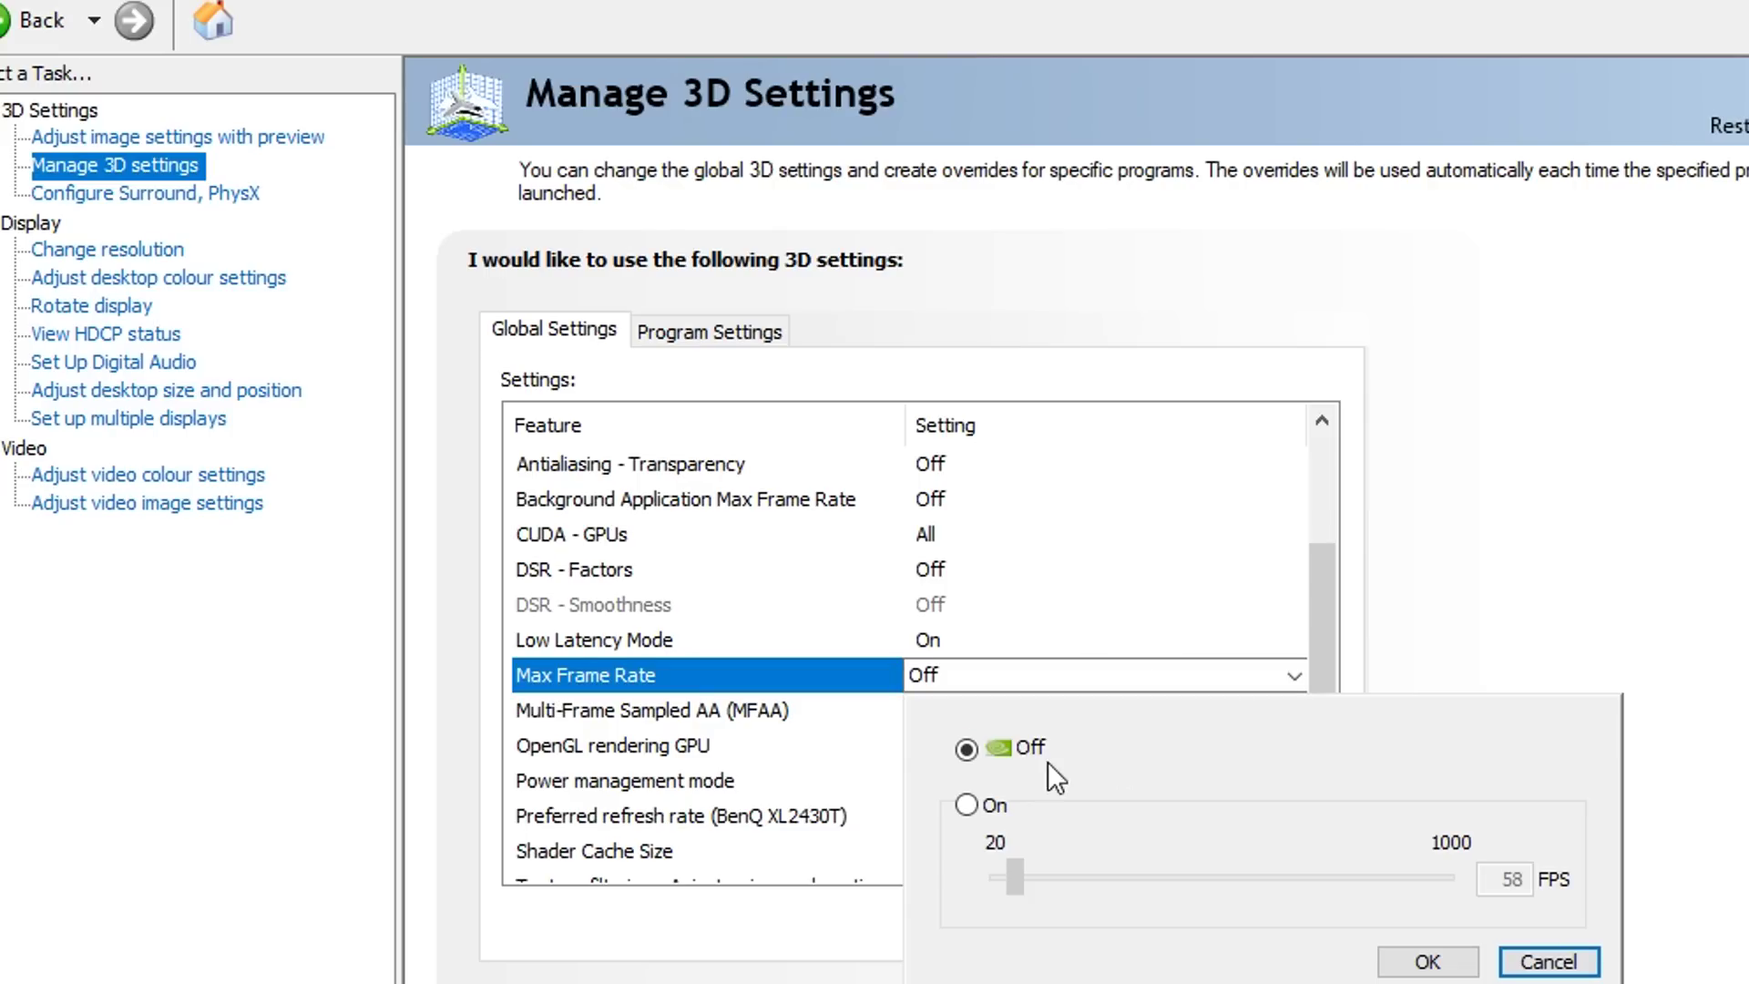
pyautogui.click(1100, 679)
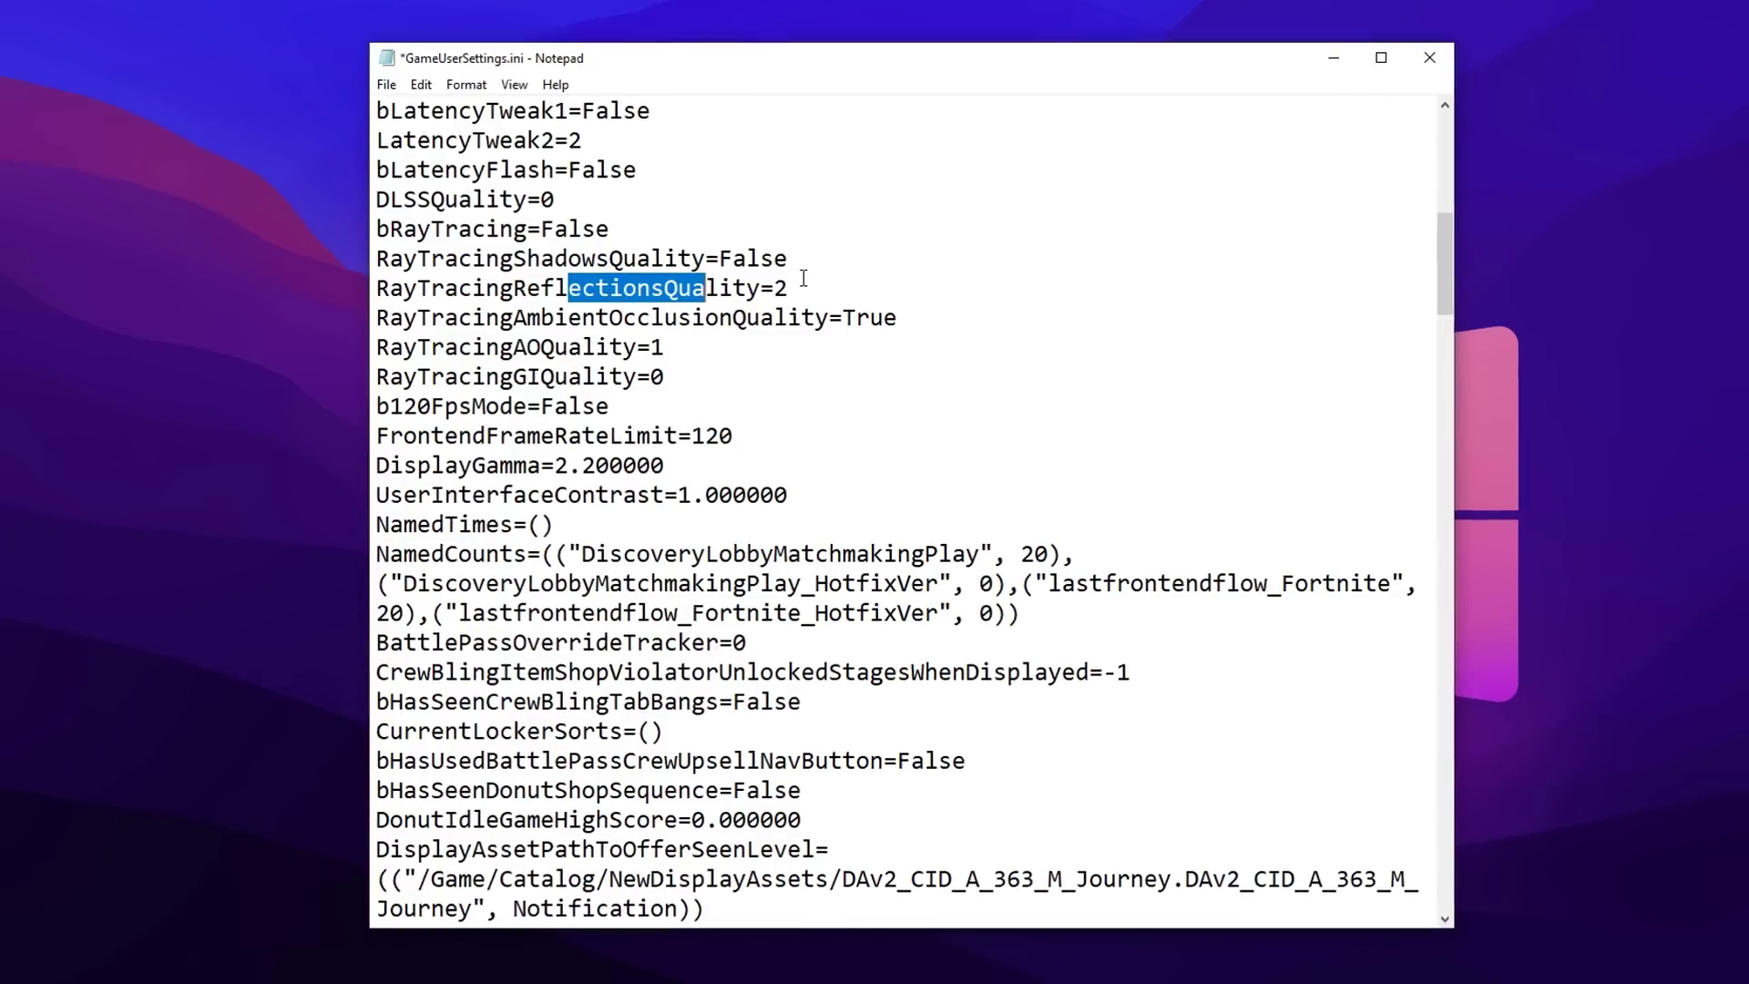
# Step: Change the RayTracingReflectionsQuality value from 2 to 0 in GameUserSettings.ini
pyautogui.doubleClick(780, 288)
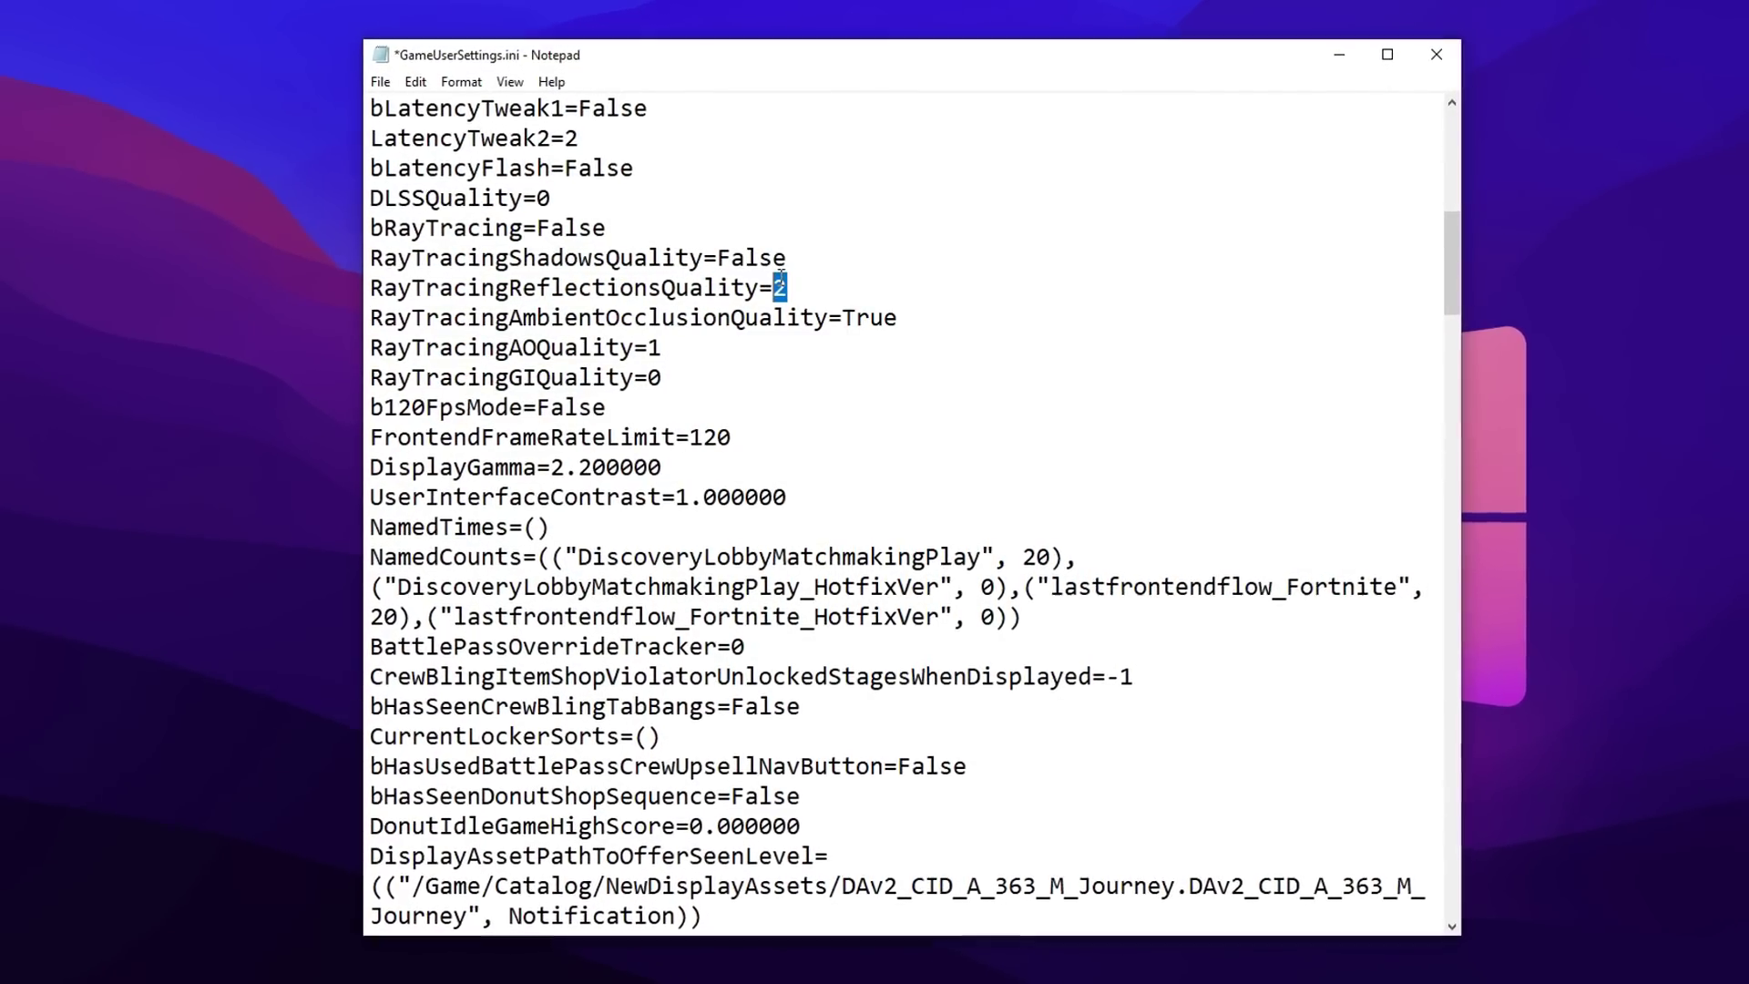
pyautogui.write('0')
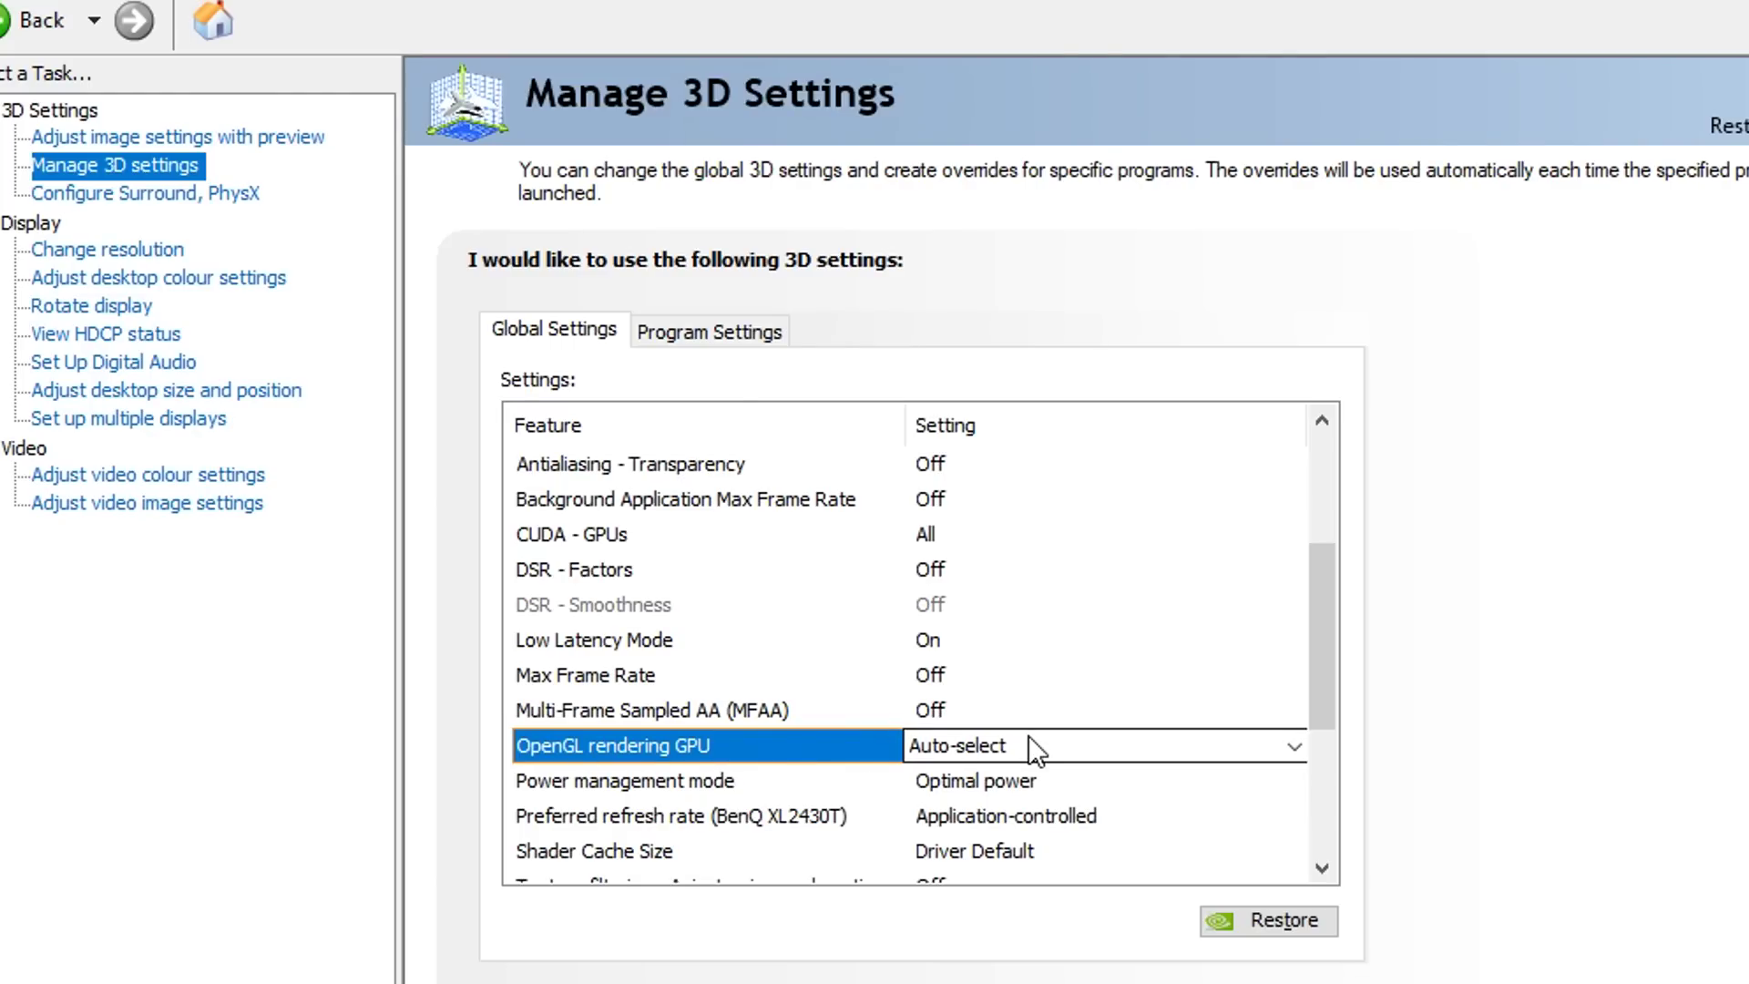
pyautogui.click(1032, 742)
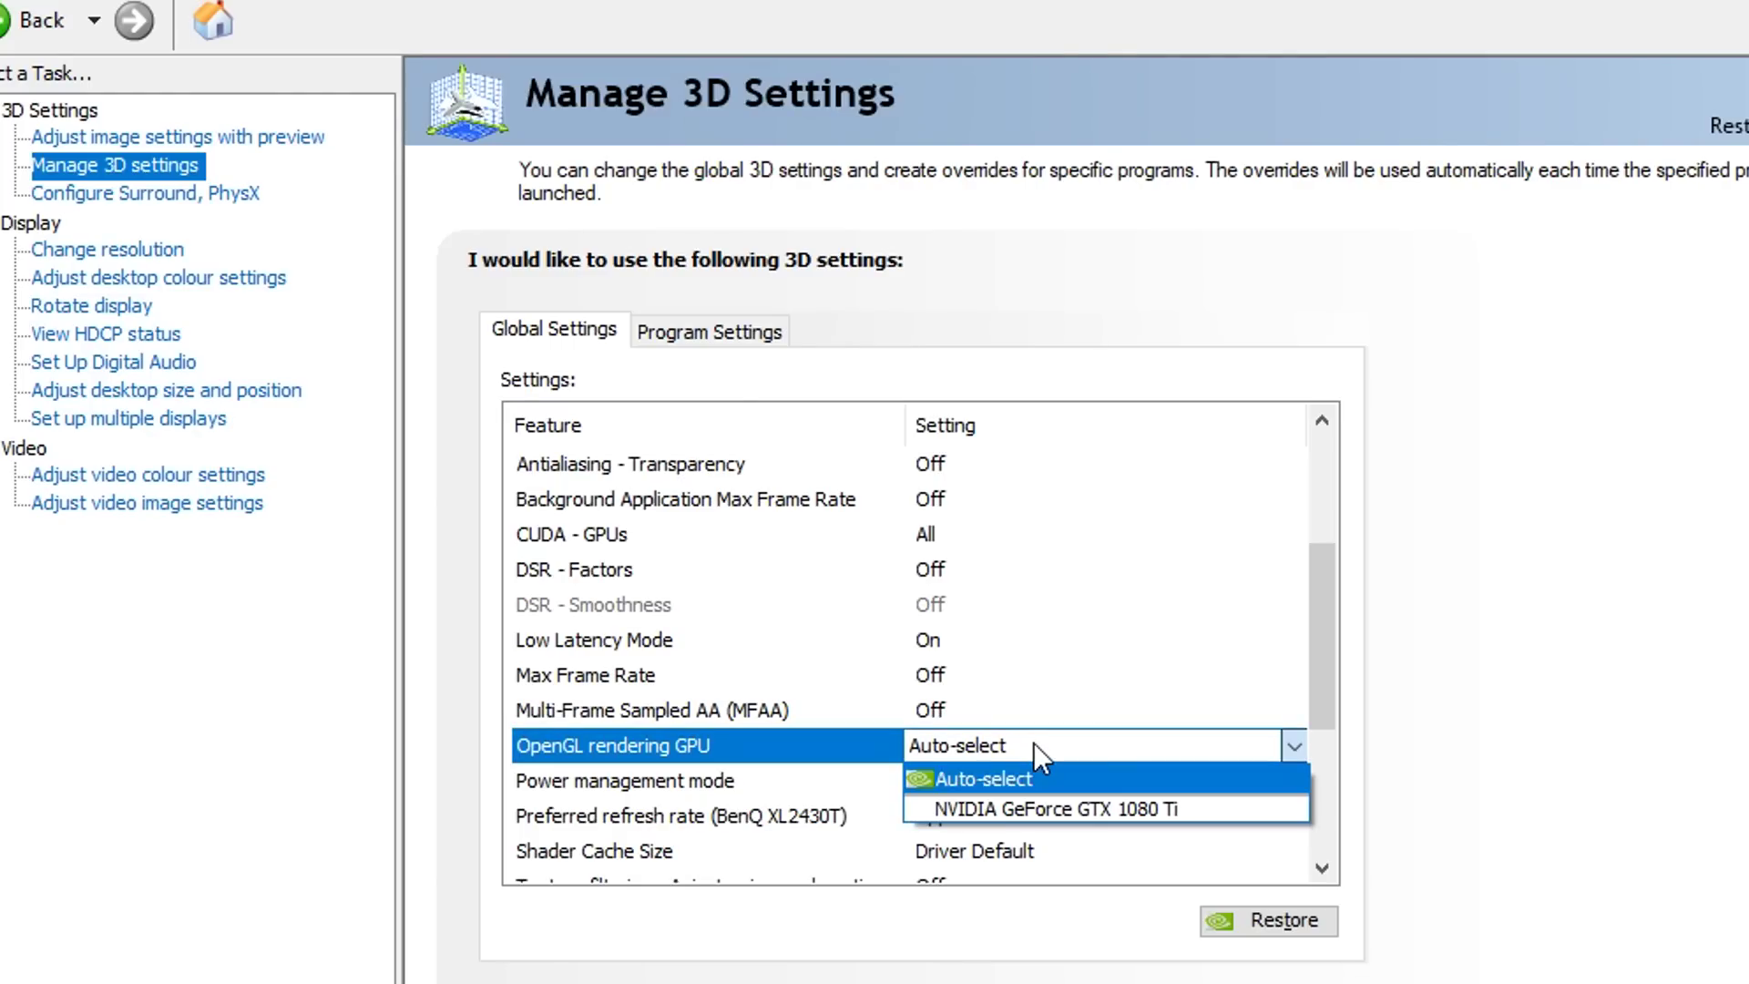
# Step: Set OpenGL rendering GPU to GTX 1080 Ti and Power management mode to Prefer maximum performance
pyautogui.click(1092, 804)
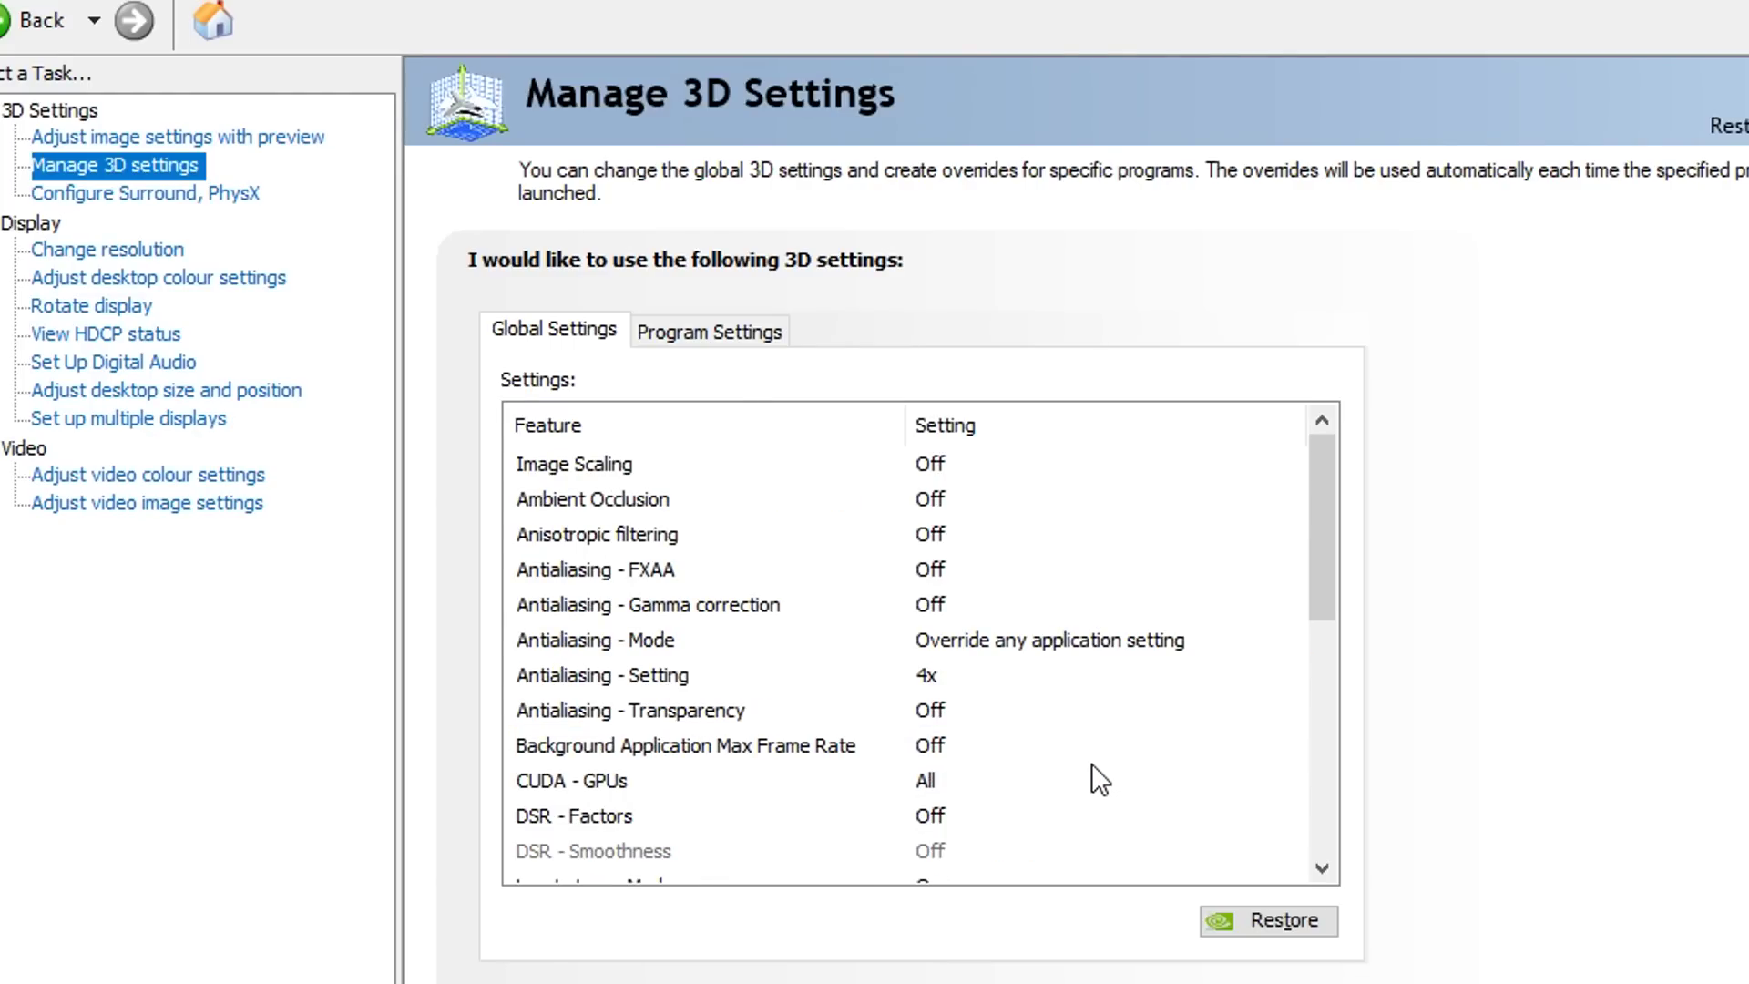
pyautogui.scroll(2, 1091, 763)
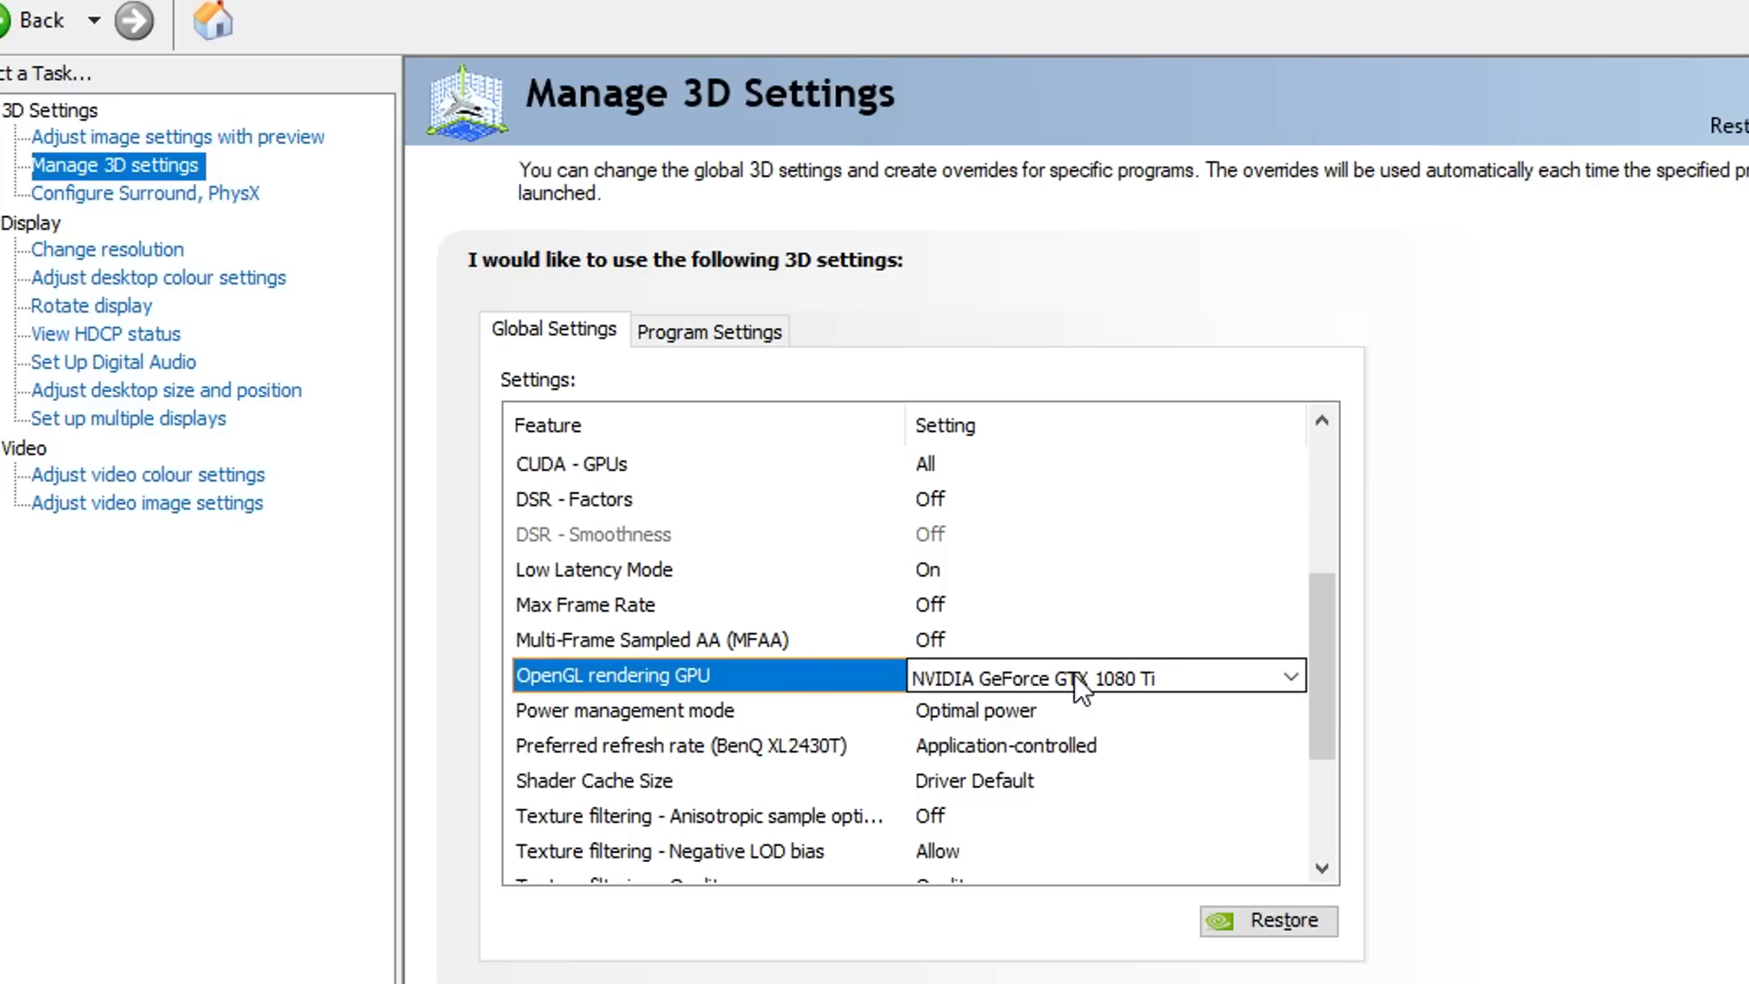
pyautogui.click(1041, 711)
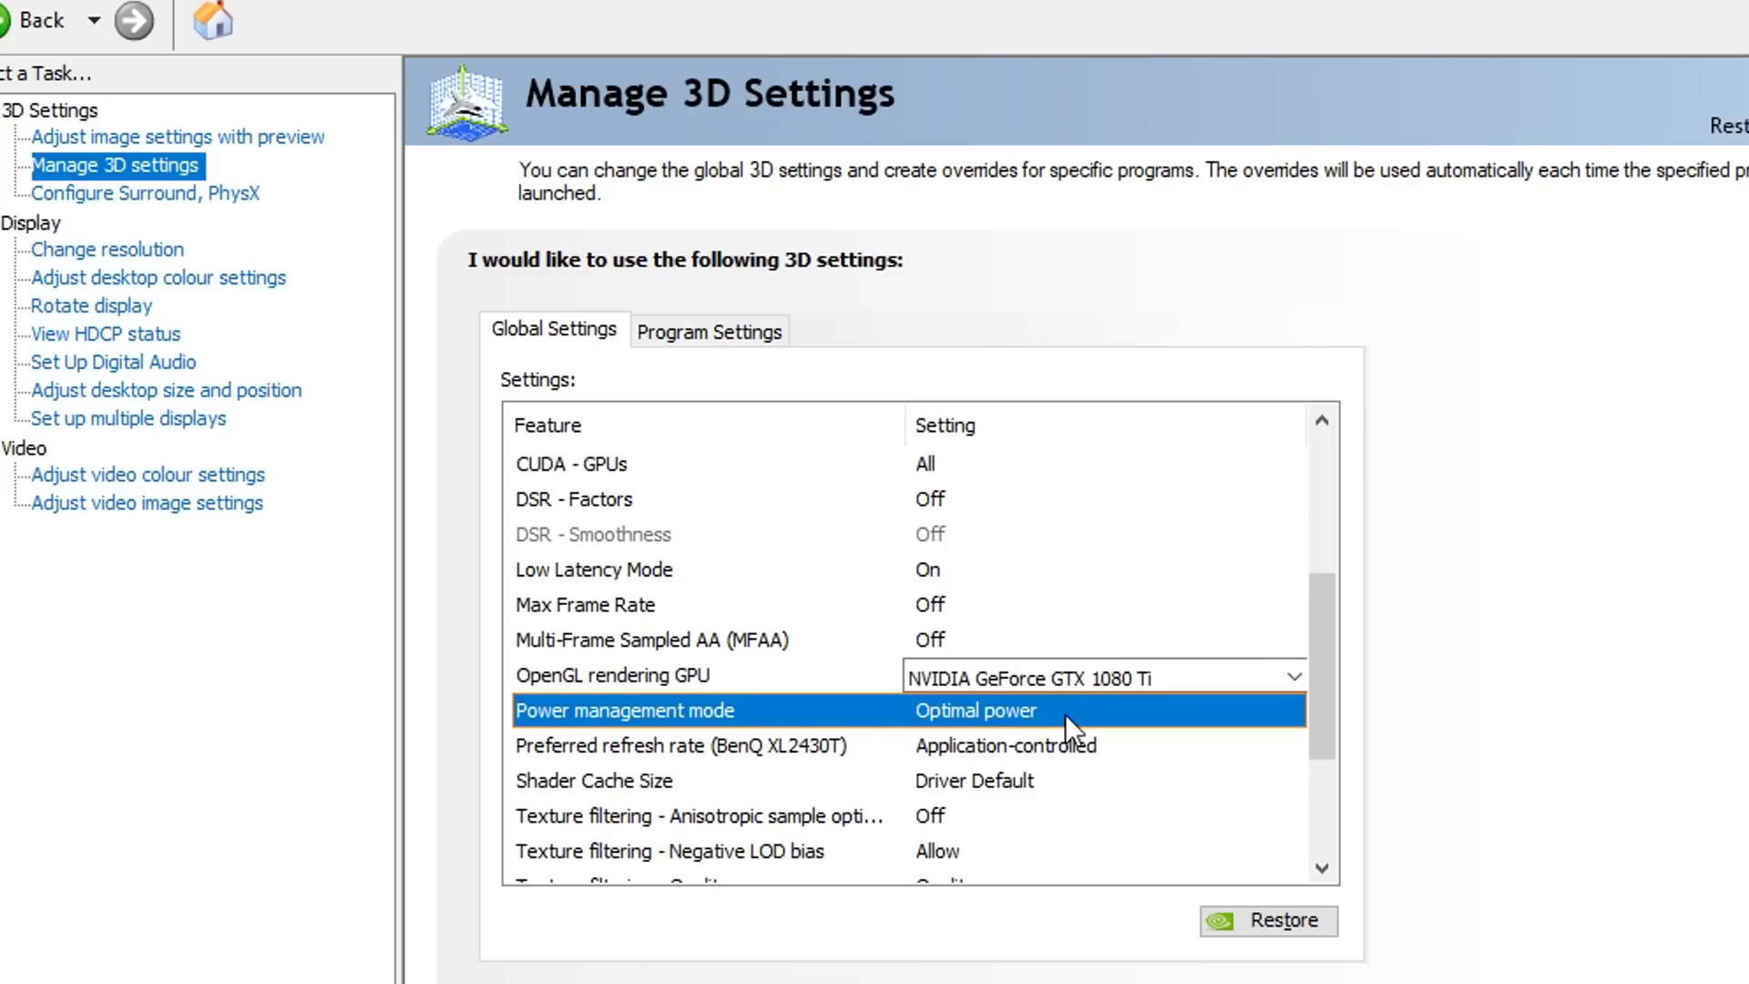
pyautogui.click(964, 706)
pyautogui.click(963, 707)
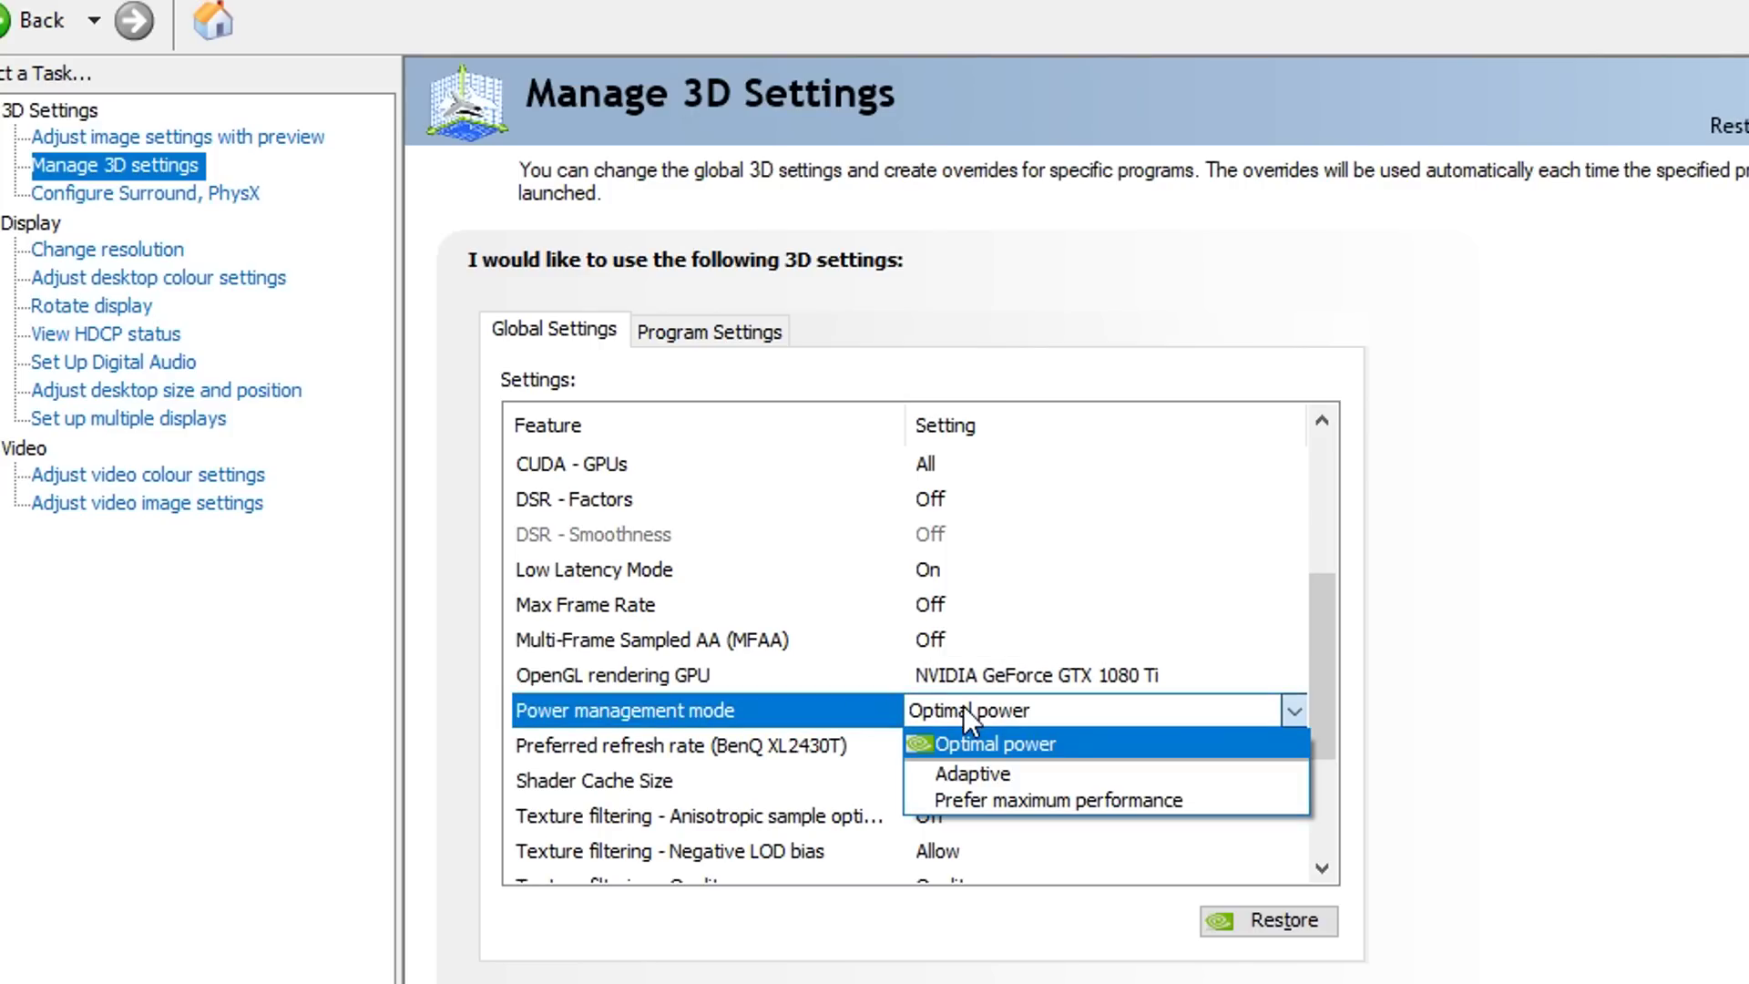
pyautogui.click(1111, 799)
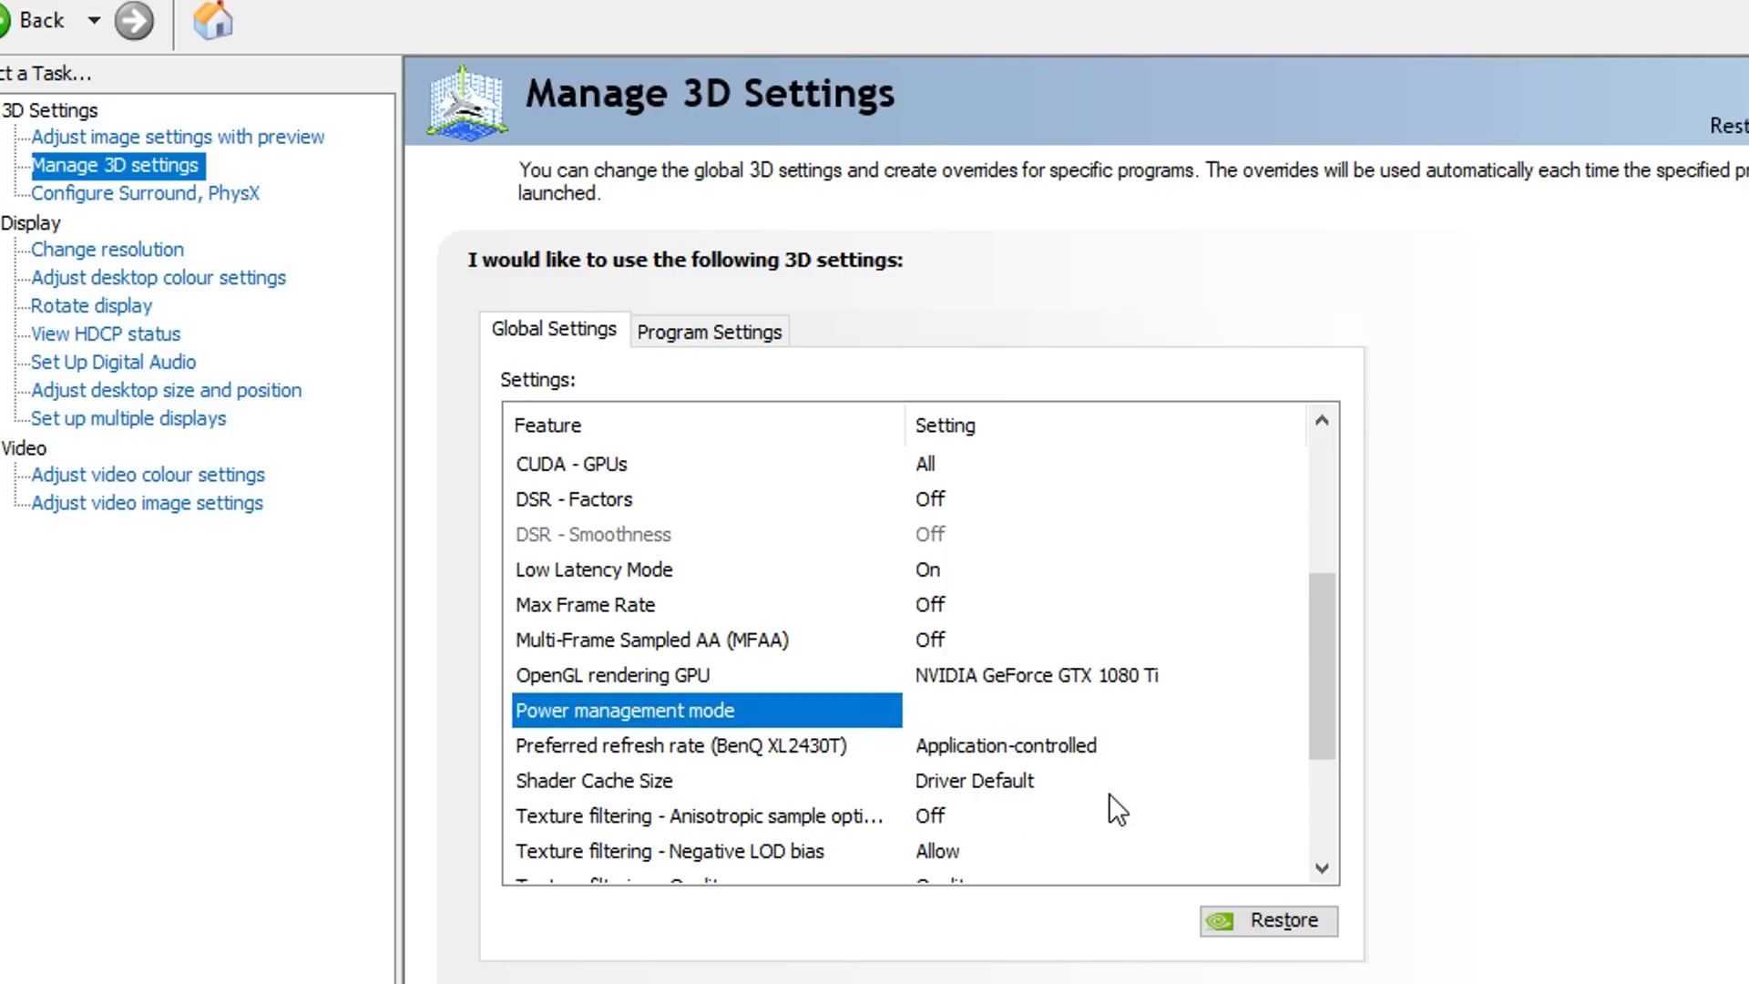
# Step: Leave Shader Cache Size at Driver Default and set Negative LOD bias to Clamp
pyautogui.scroll(-5, 1102, 739)
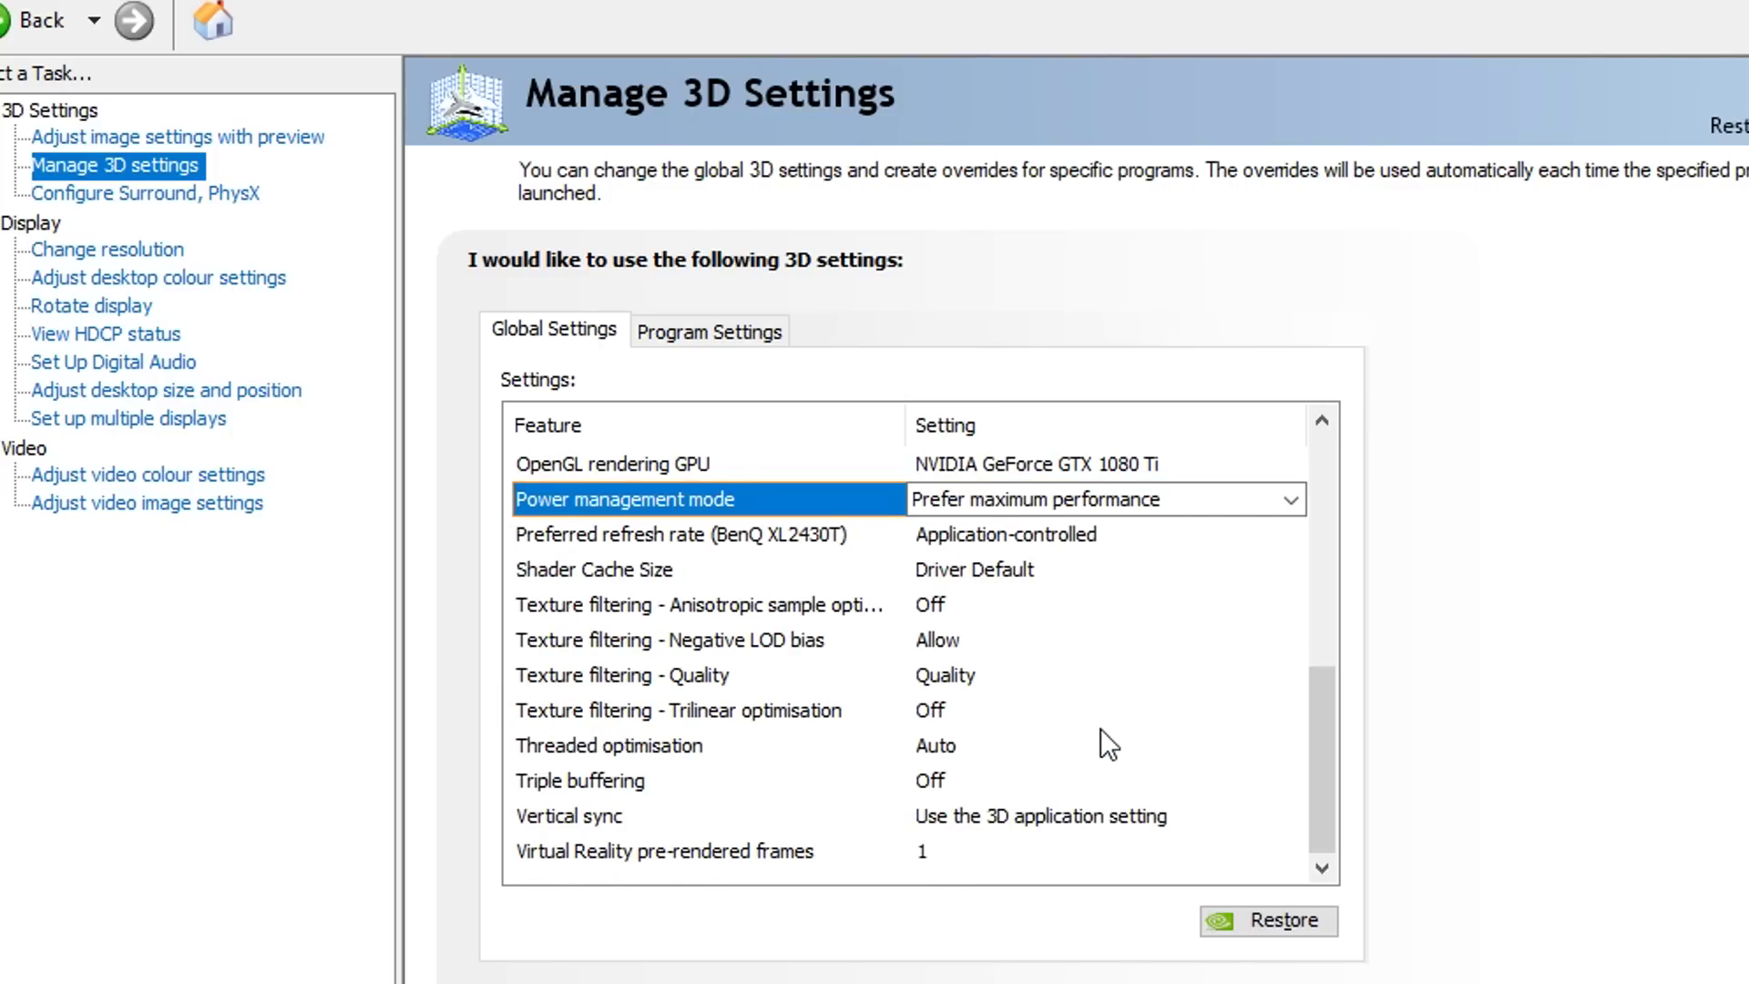
pyautogui.scroll(1, 1120, 674)
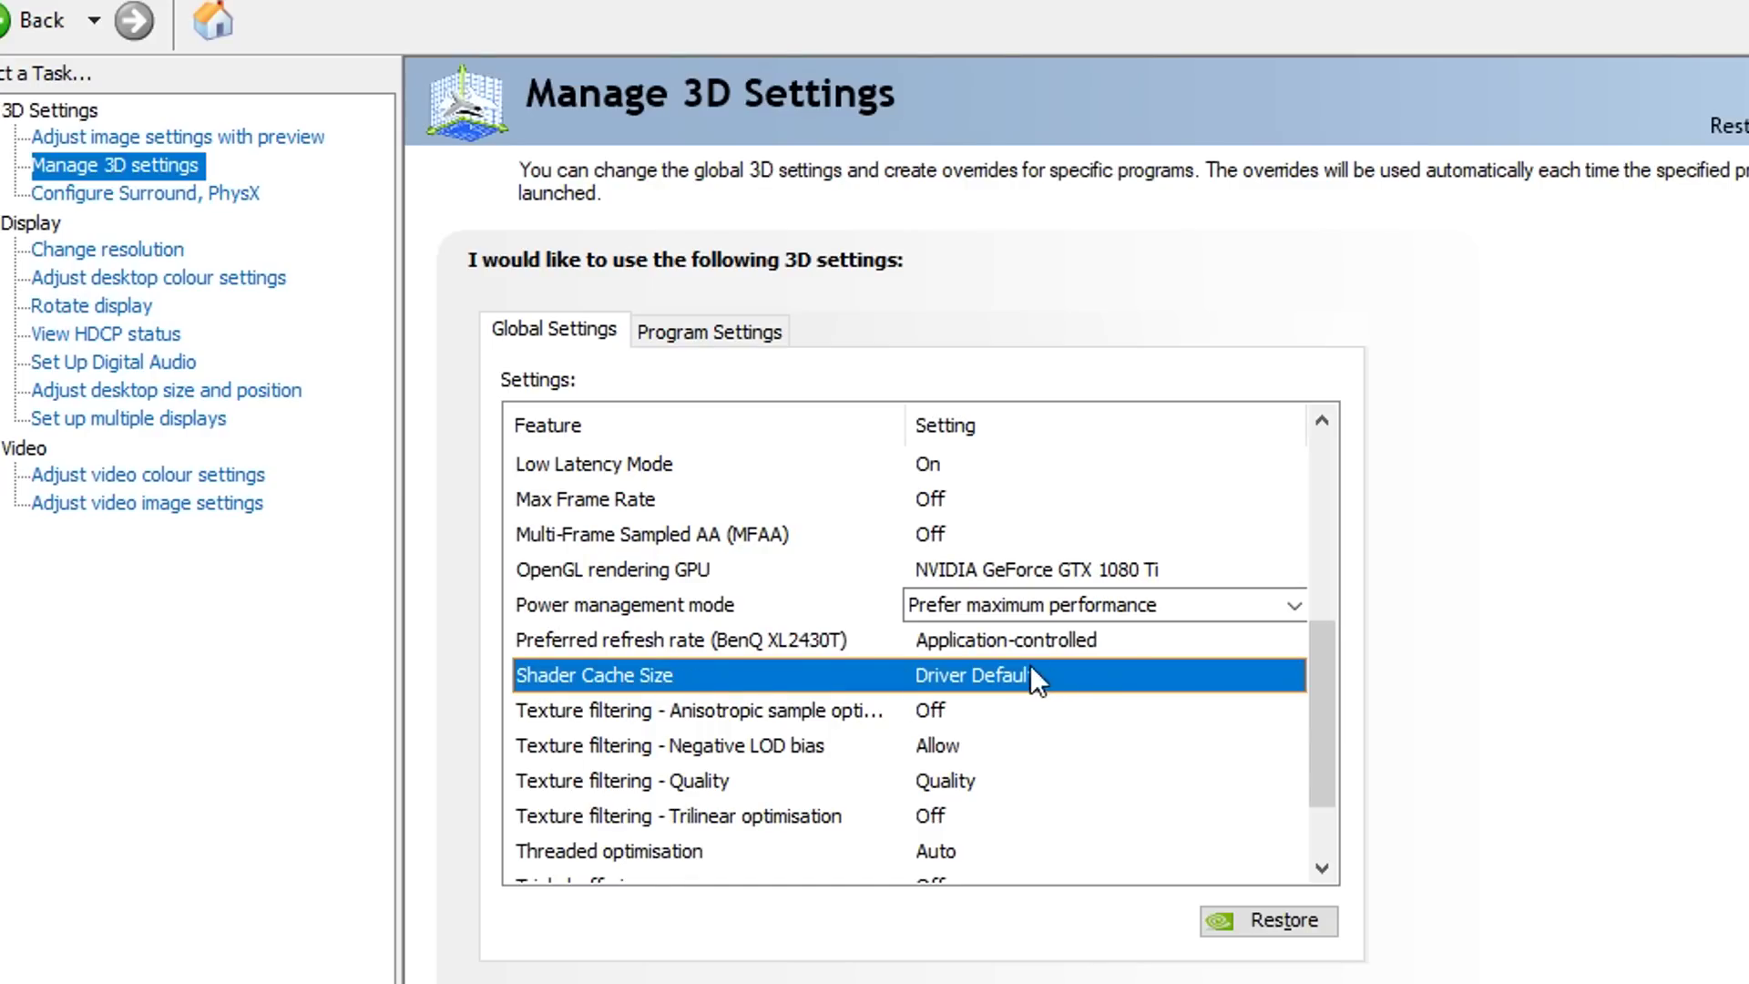
pyautogui.click(1021, 672)
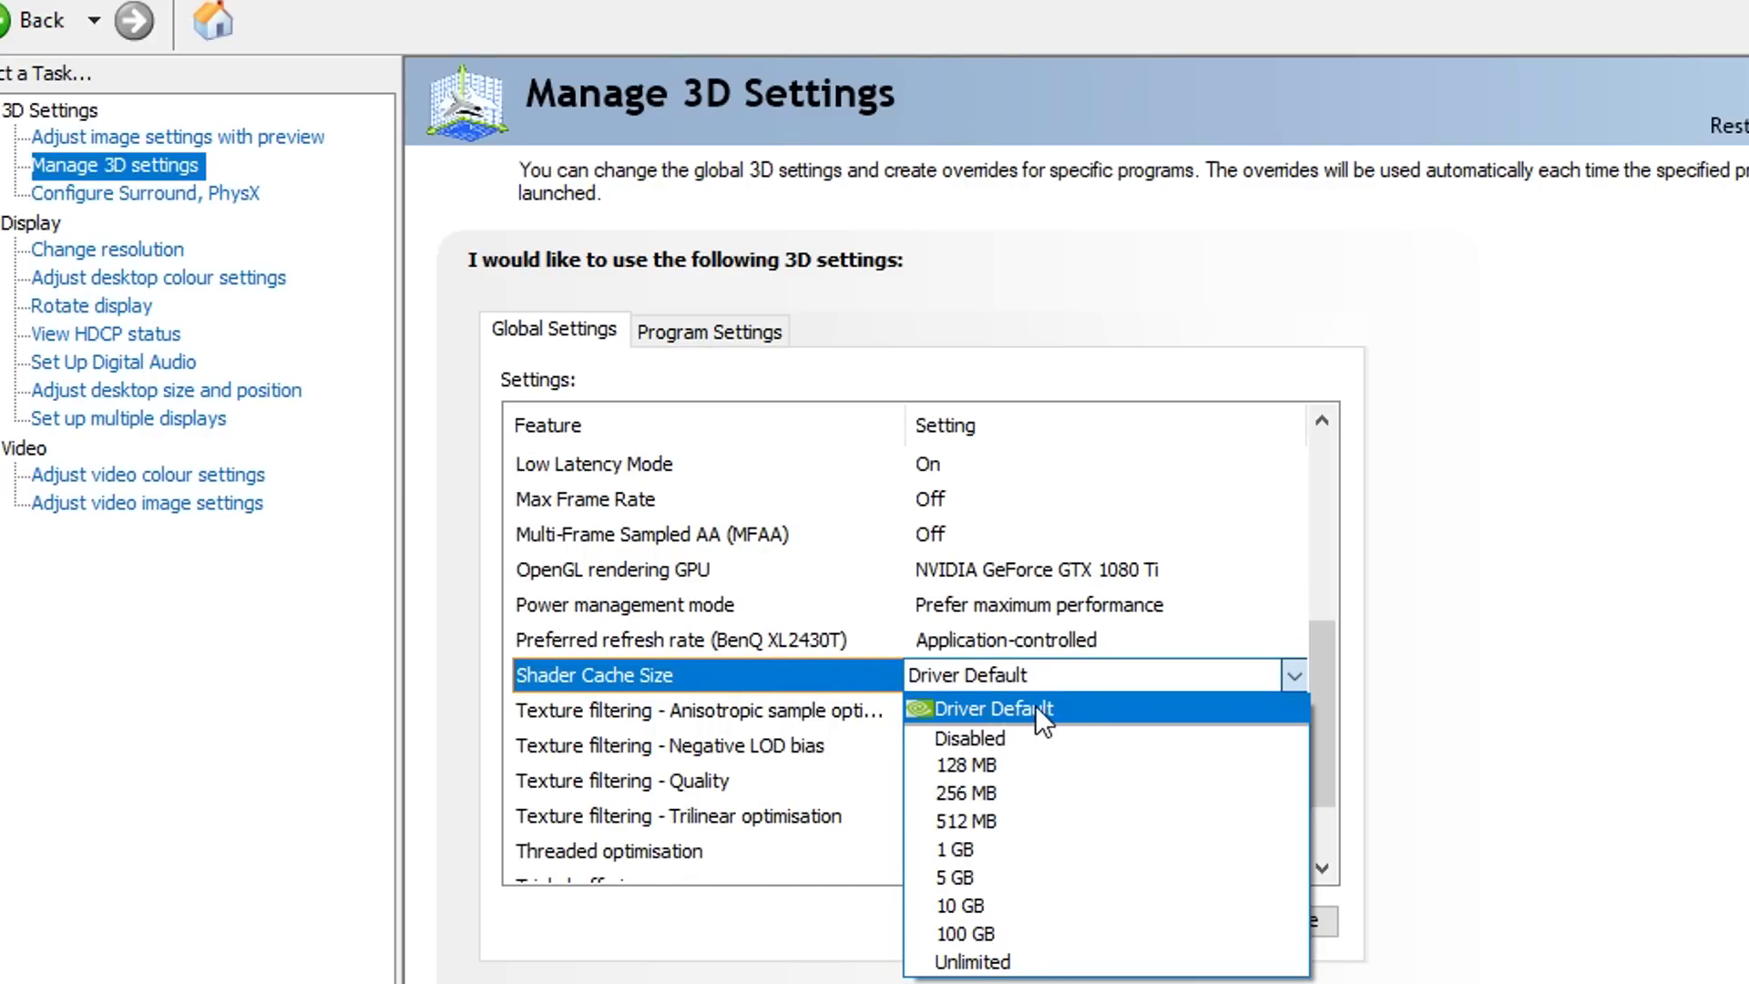
pyautogui.click(1038, 708)
pyautogui.click(1046, 709)
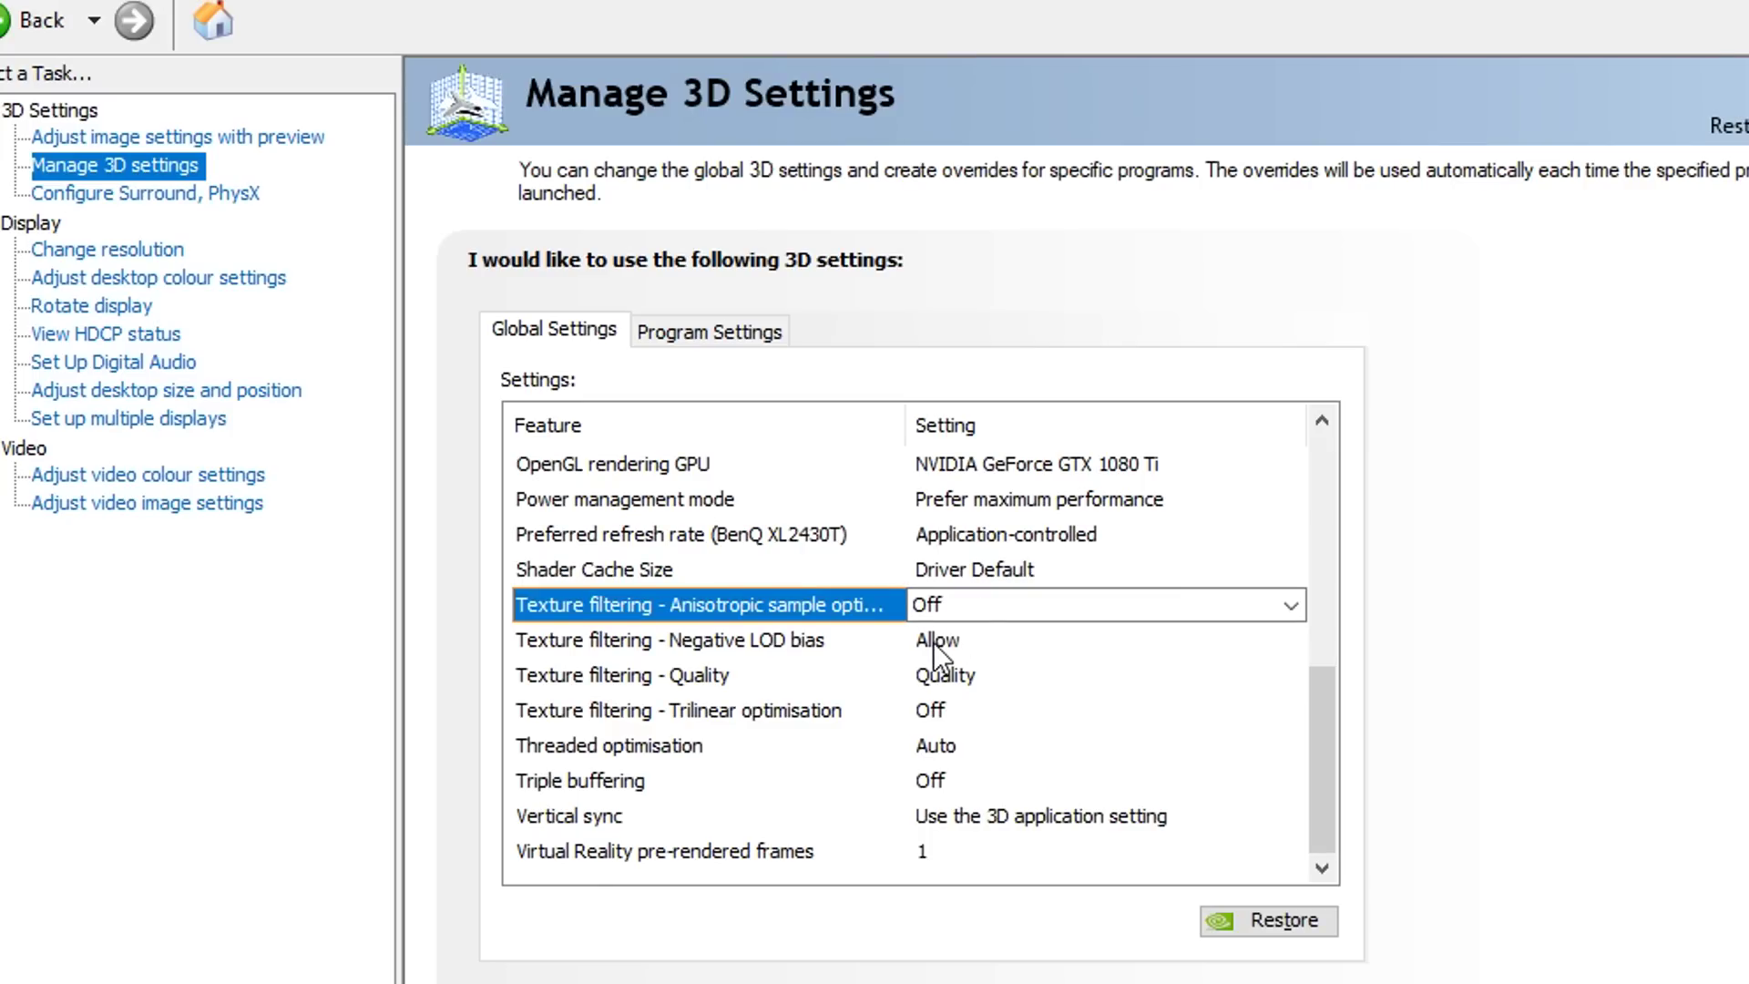
pyautogui.click(934, 643)
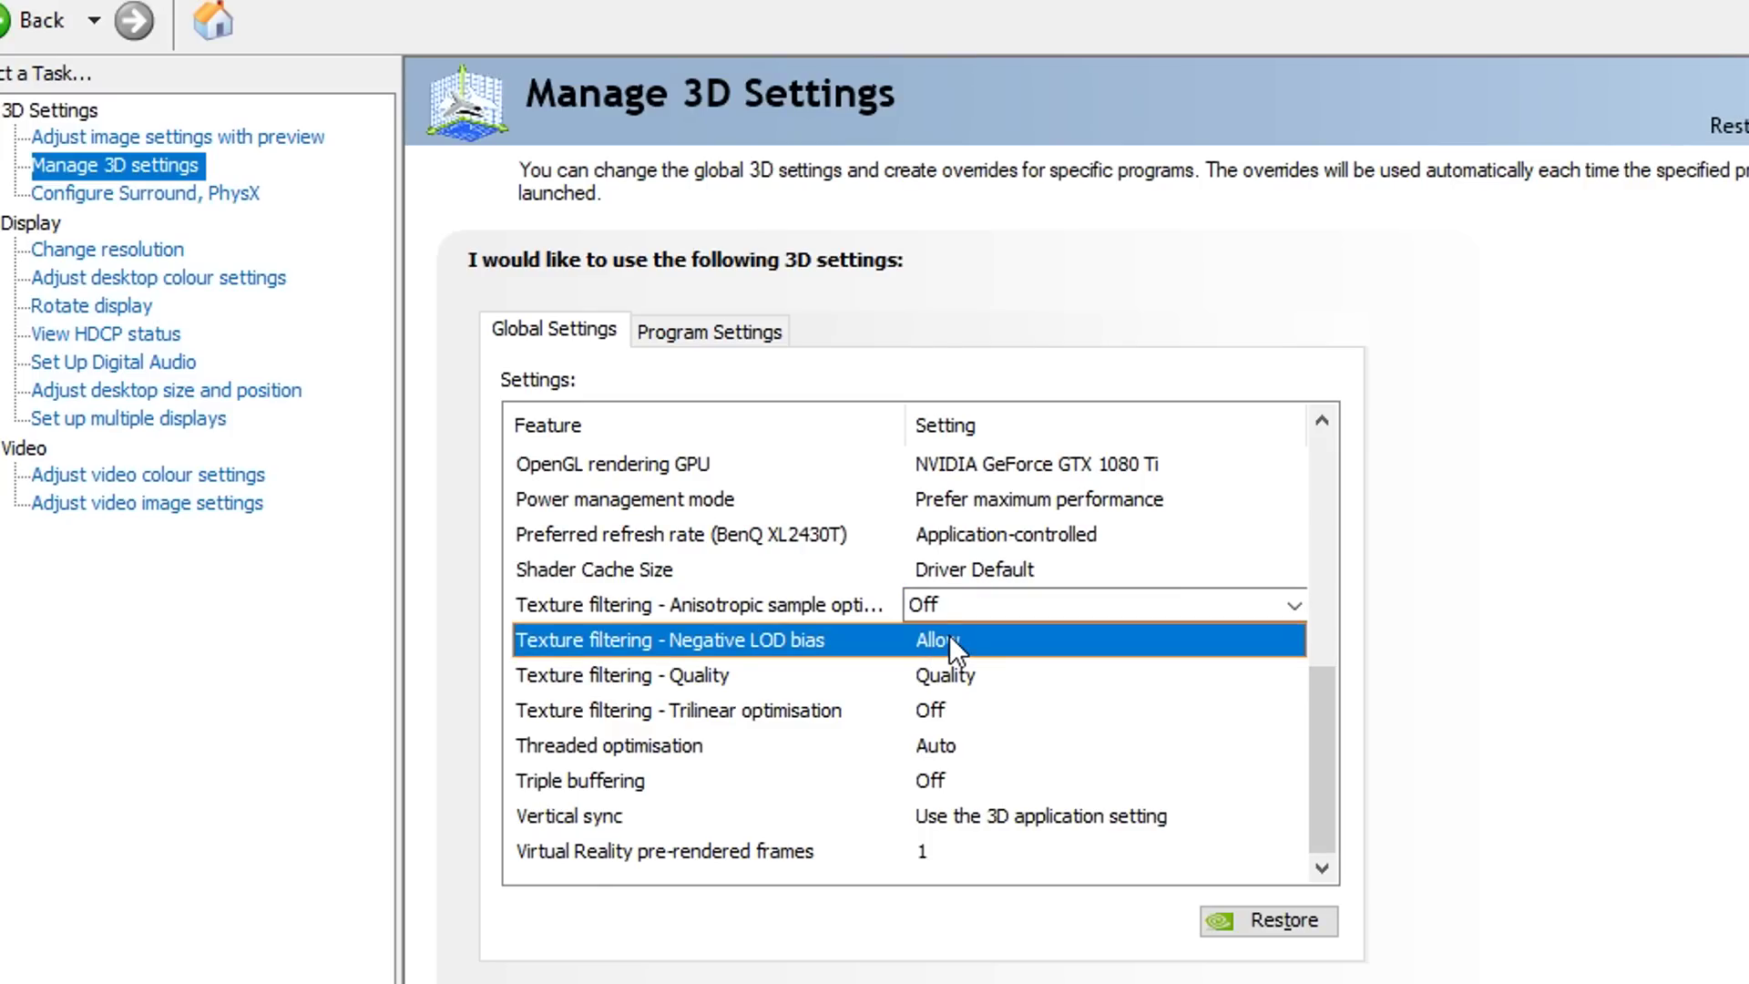
pyautogui.click(949, 635)
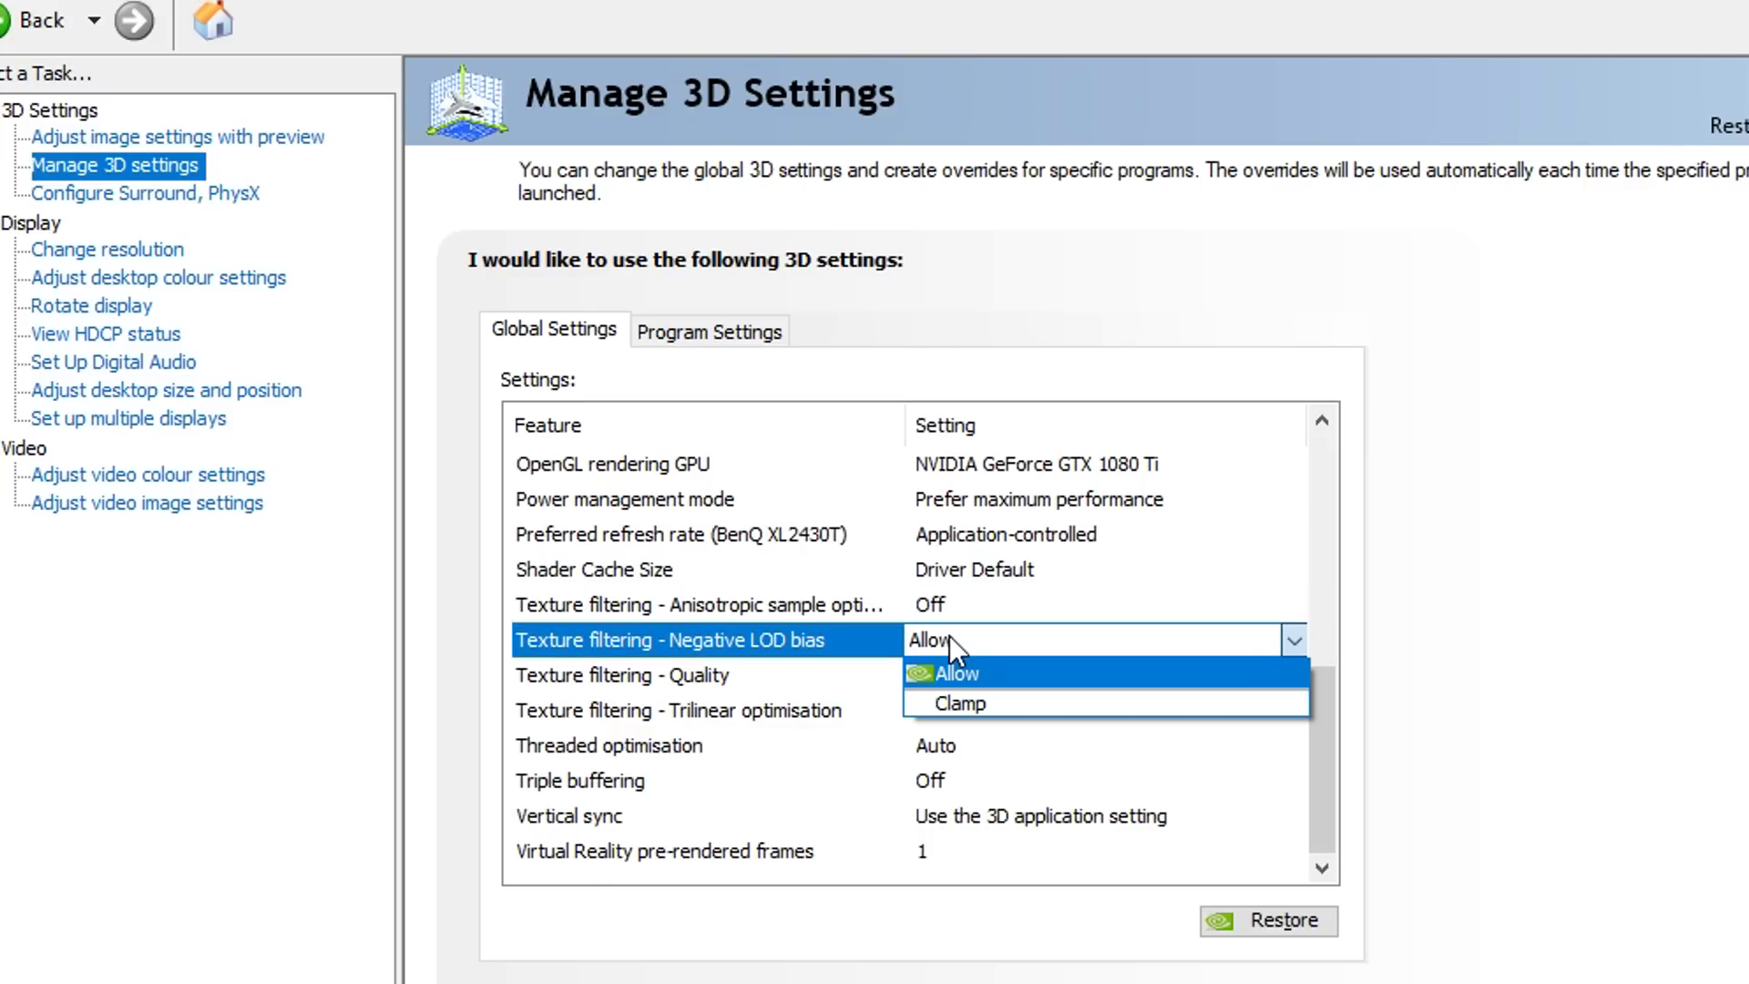
pyautogui.click(1002, 698)
# Step: Set Texture filtering - Quality to High performance and keep Trilinear optimisation On
pyautogui.click(975, 675)
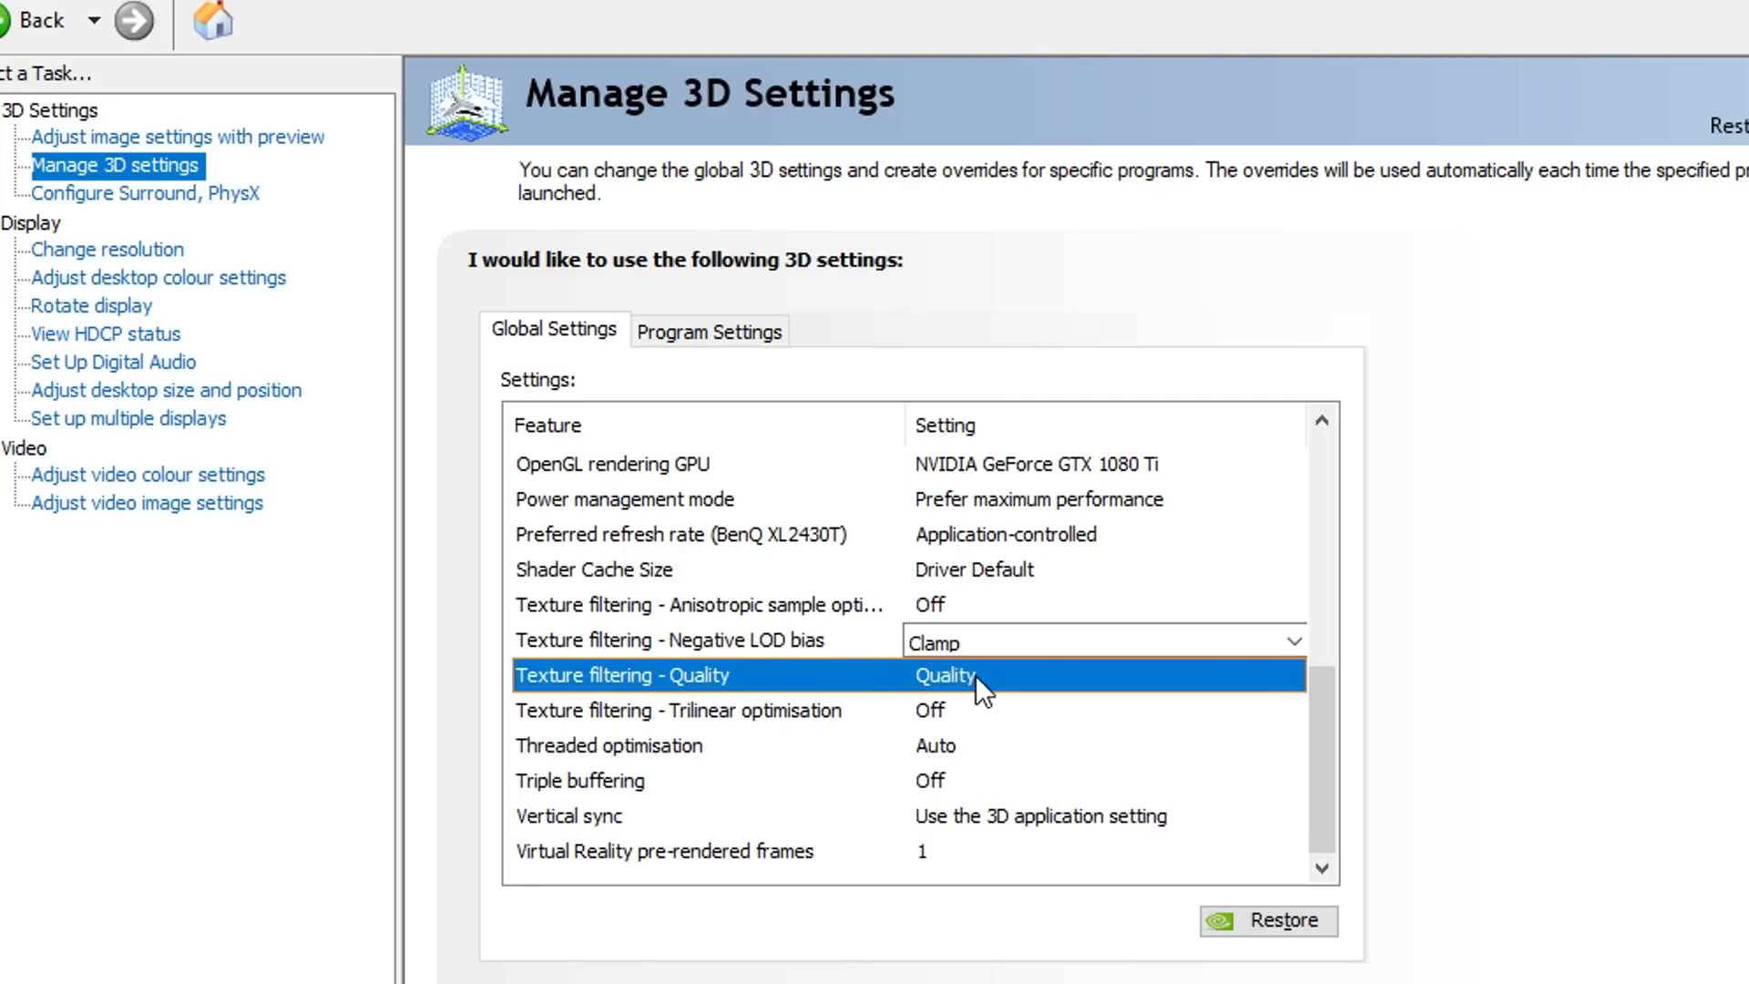
pyautogui.click(975, 675)
pyautogui.click(1018, 792)
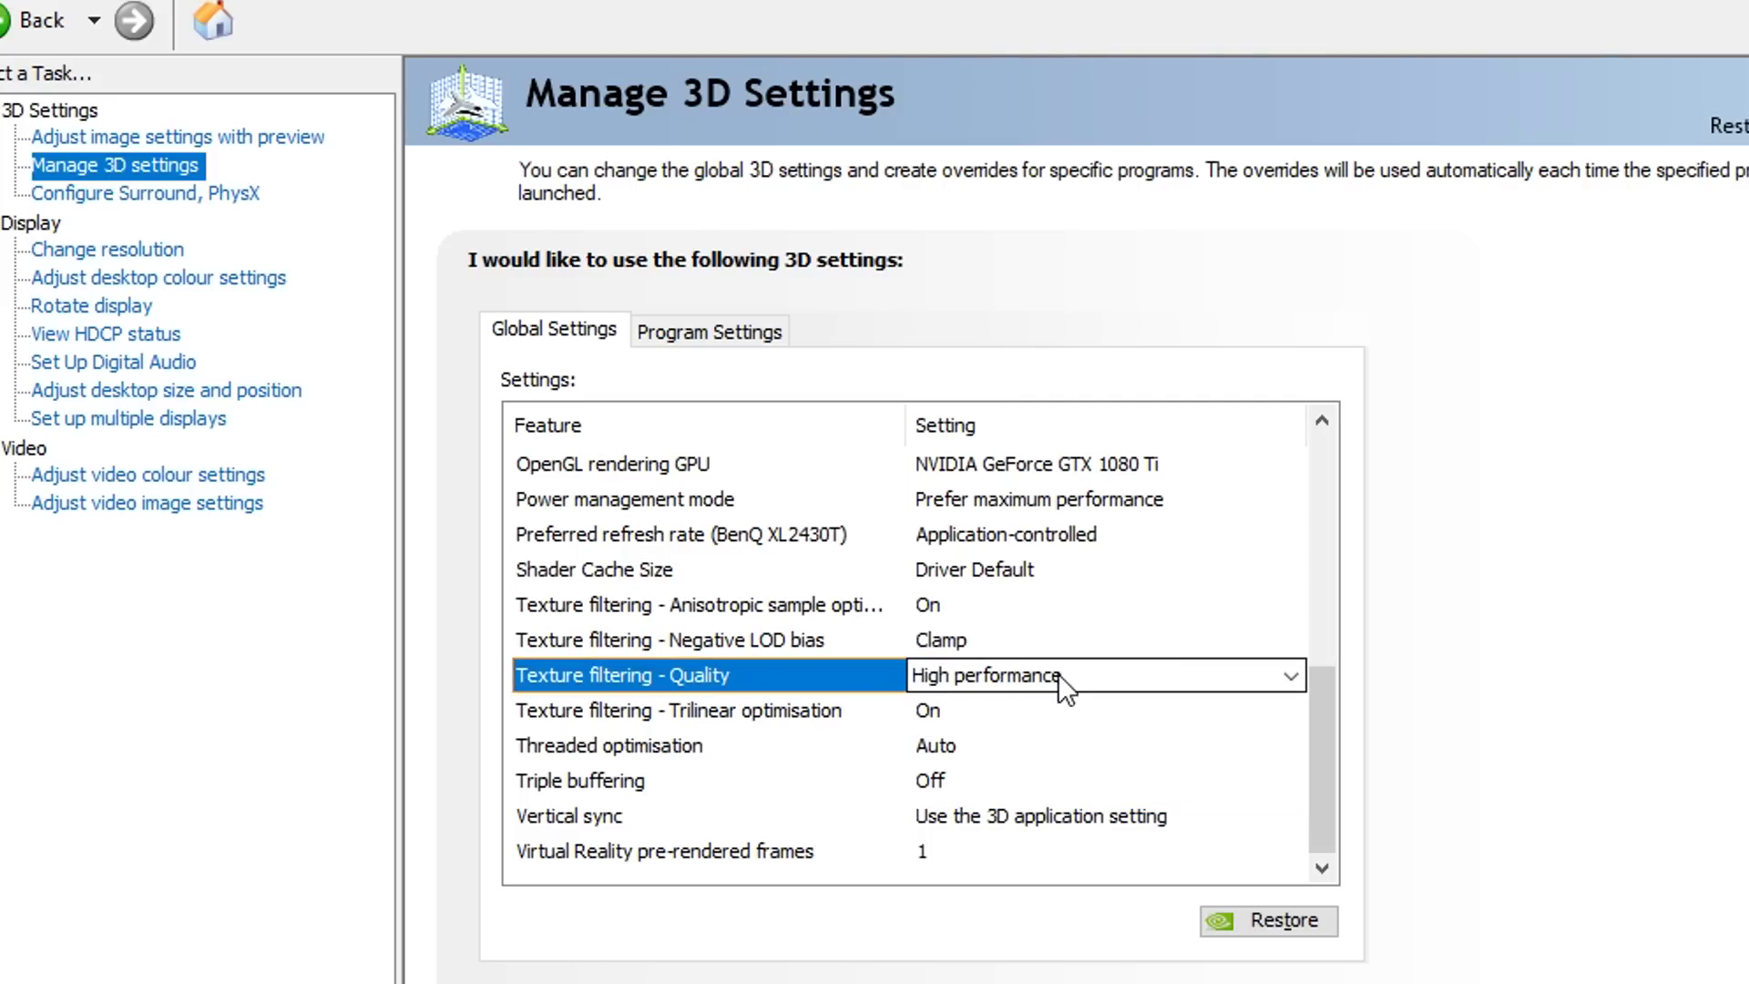
pyautogui.click(1043, 712)
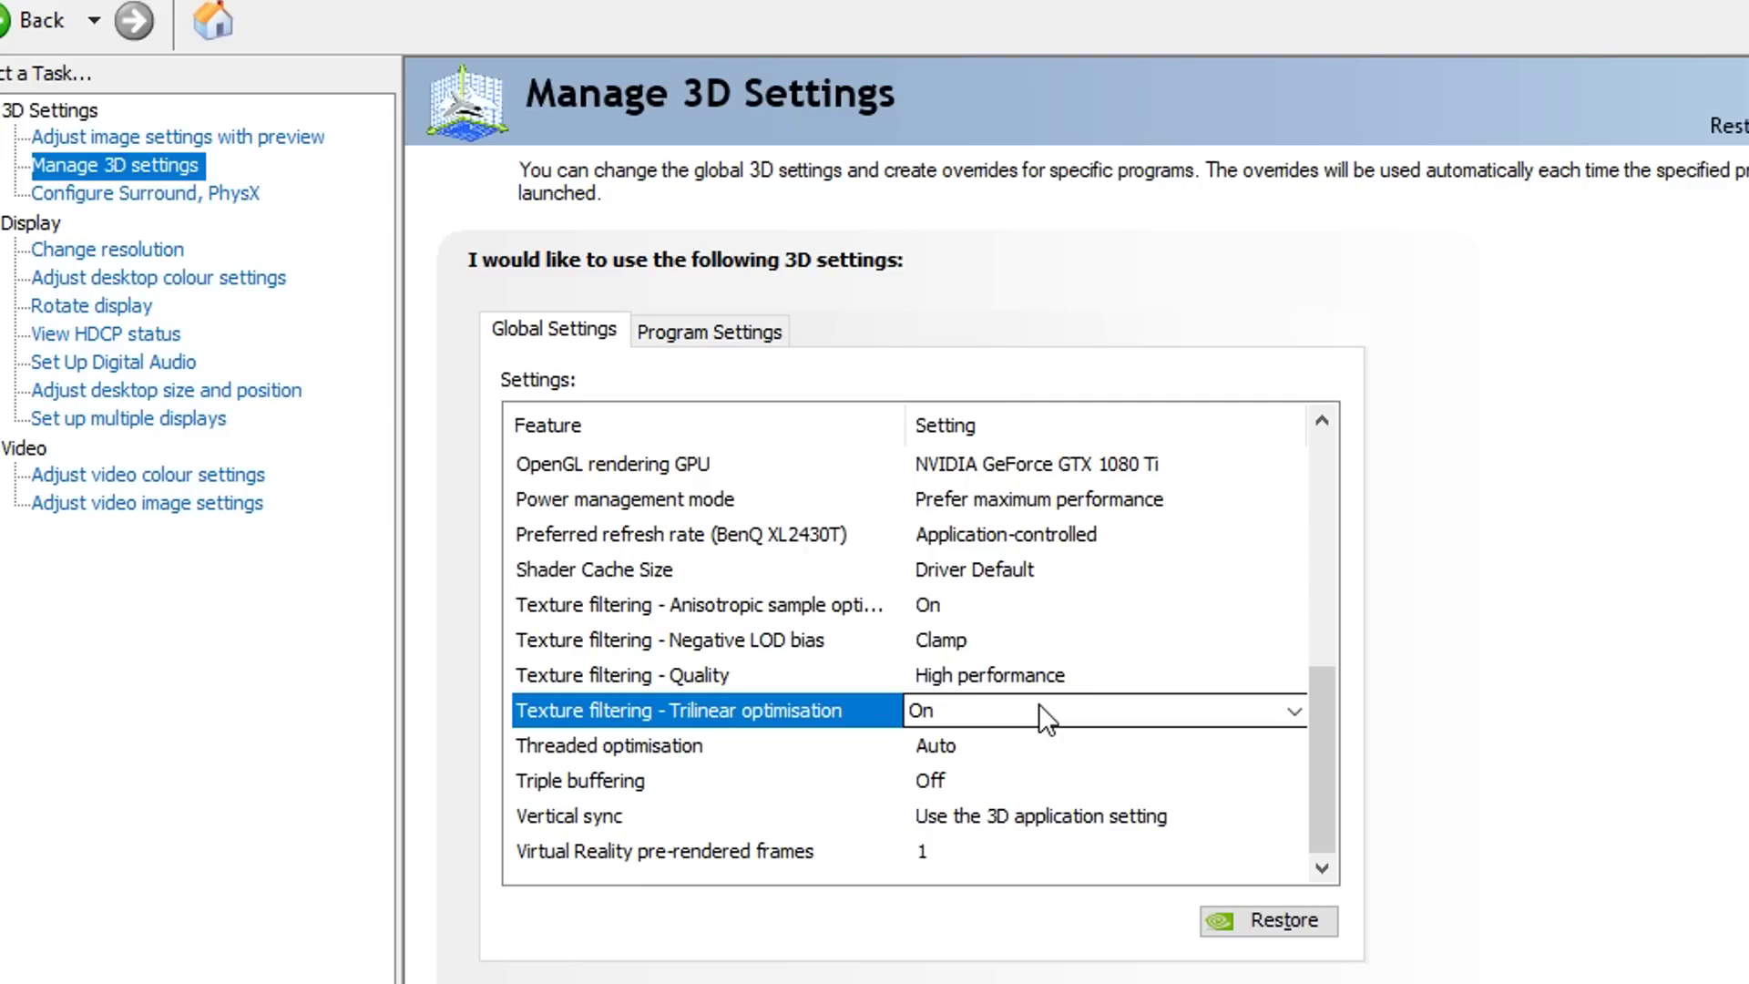
pyautogui.click(1038, 703)
pyautogui.click(1039, 703)
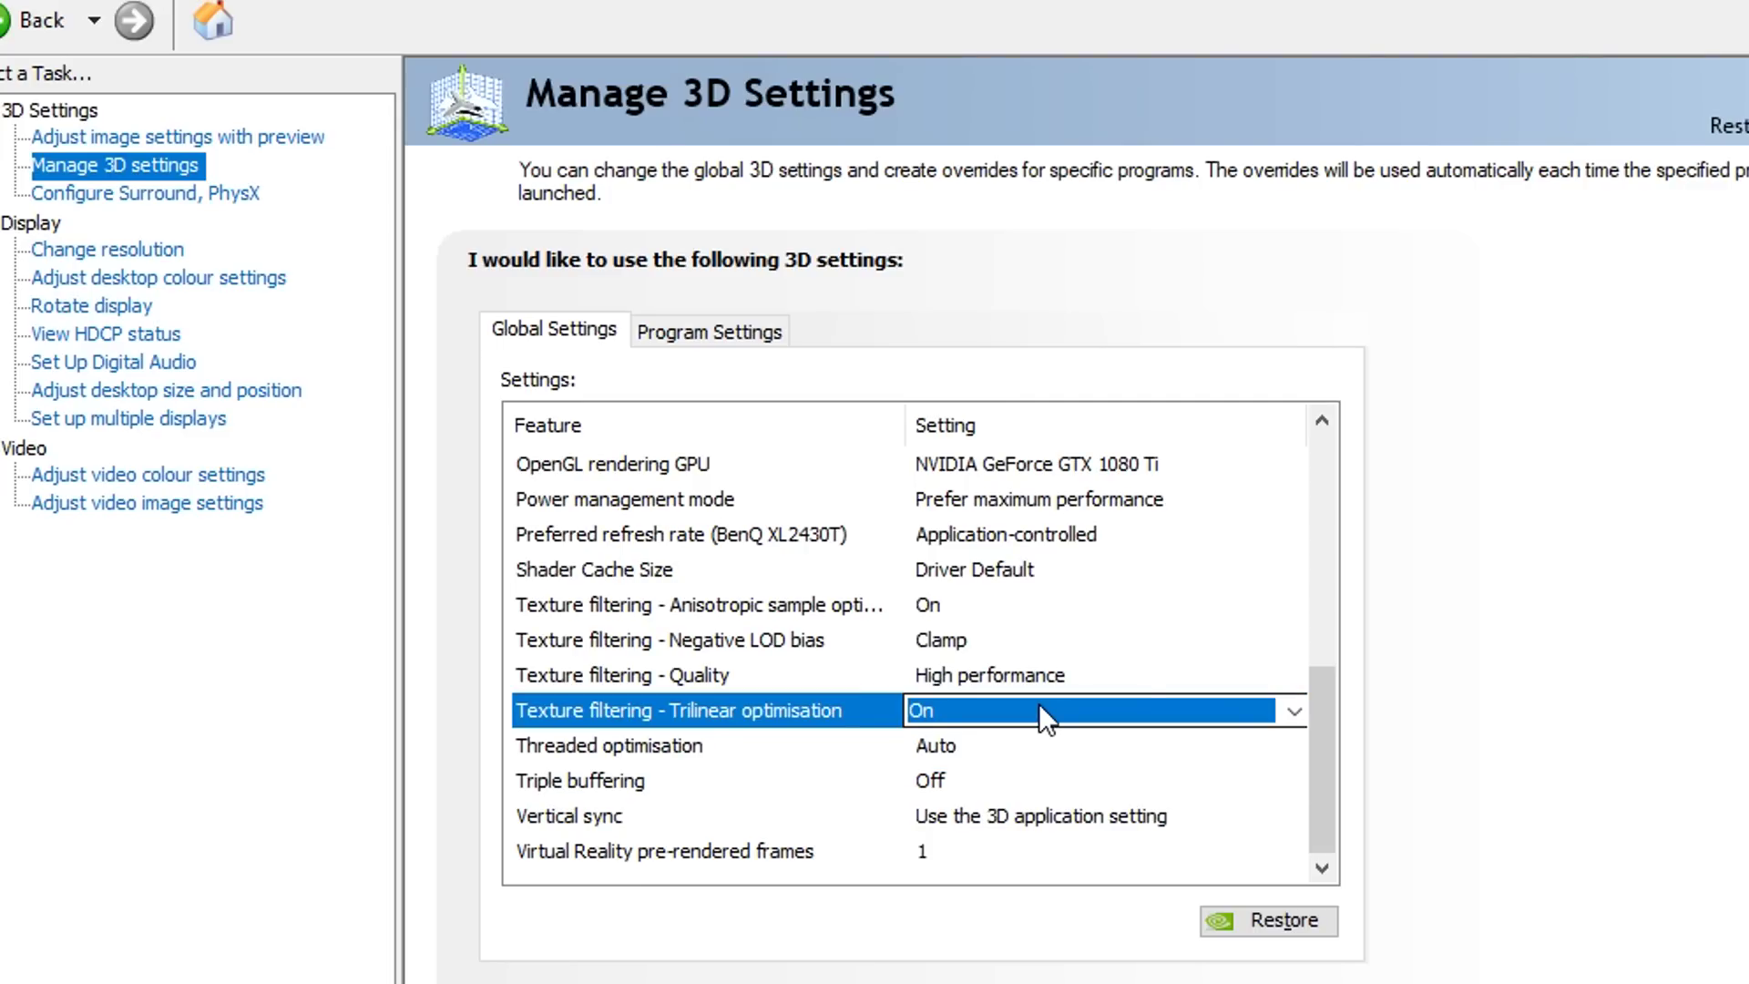
pyautogui.click(1004, 745)
pyautogui.click(1003, 745)
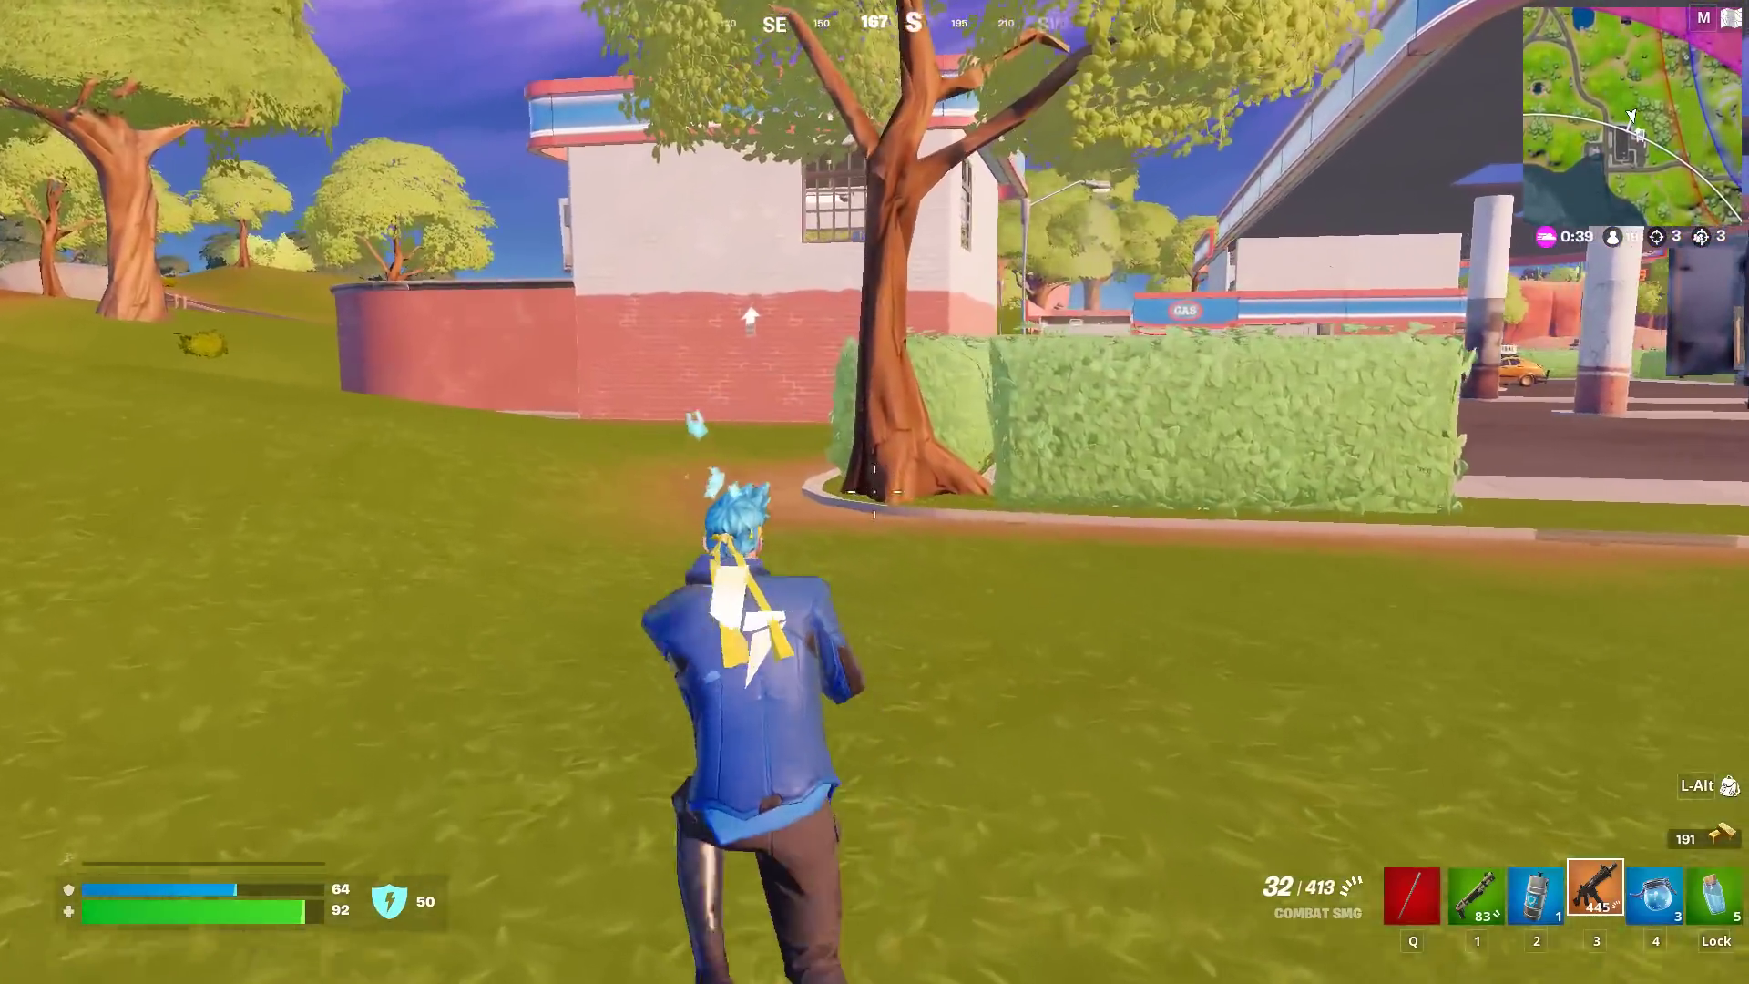
# Step: Keep Threaded optimisation on Auto and Triple buffering Off, and set Vertical sync to Off
pyautogui.press('2')
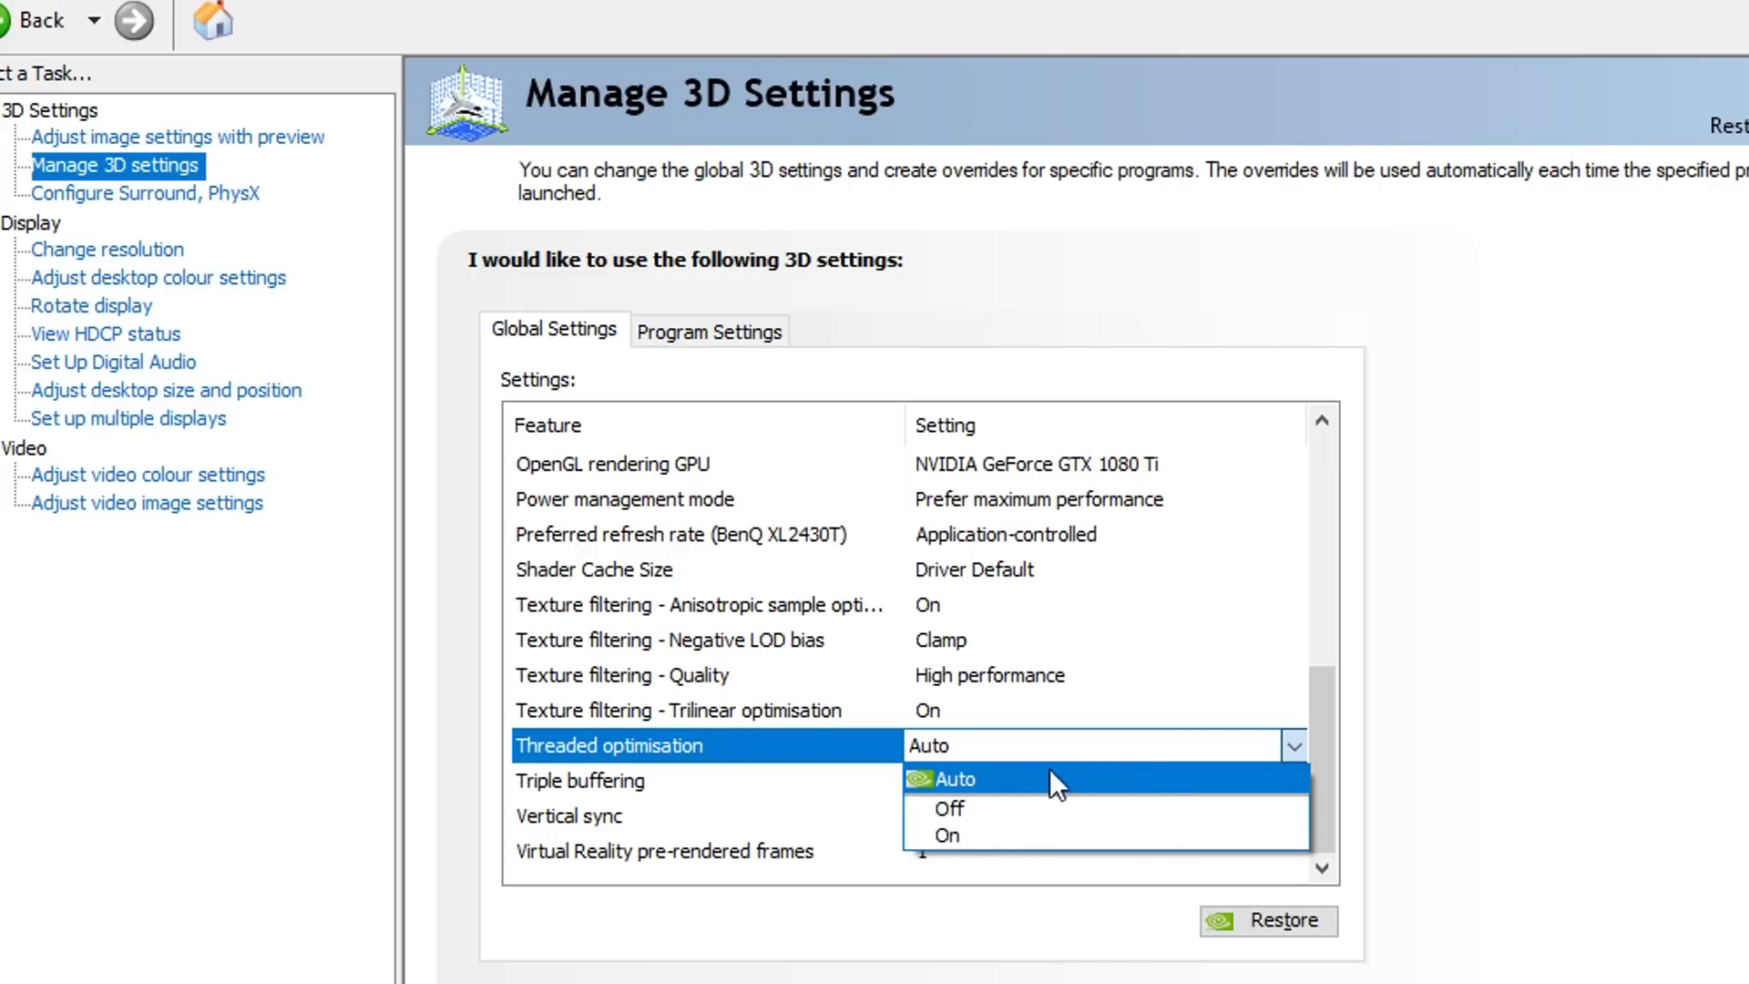
pyautogui.click(1077, 775)
pyautogui.click(667, 781)
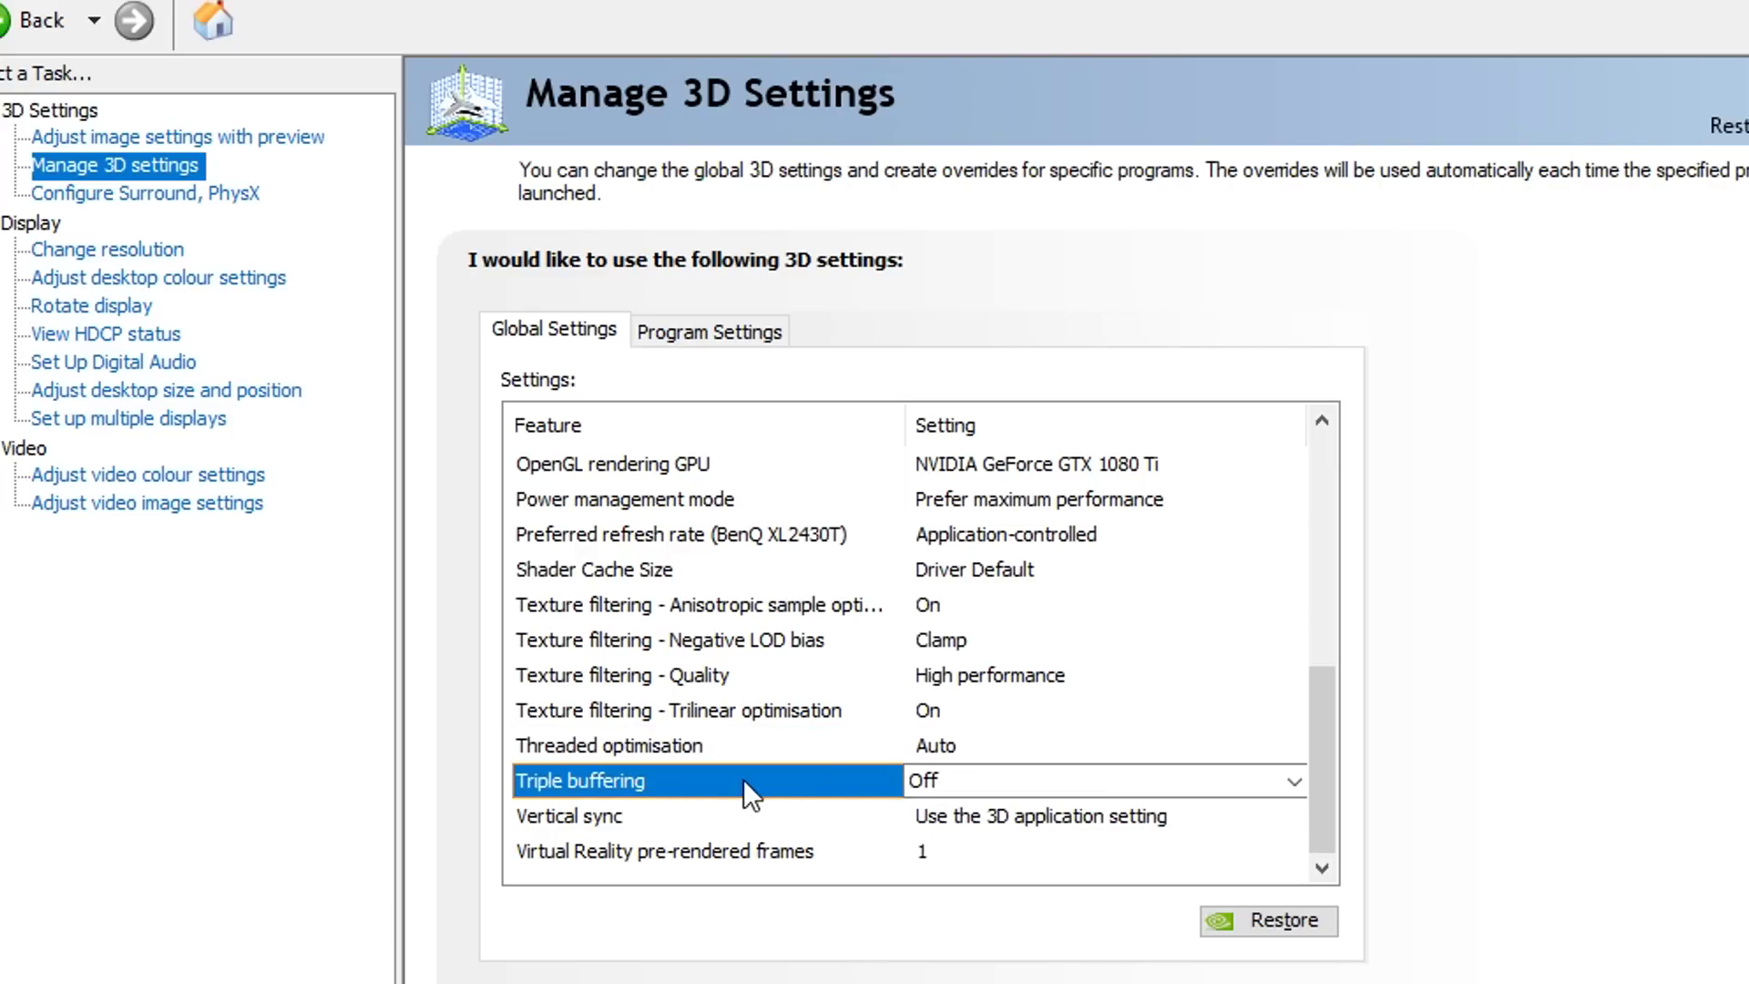
pyautogui.click(959, 780)
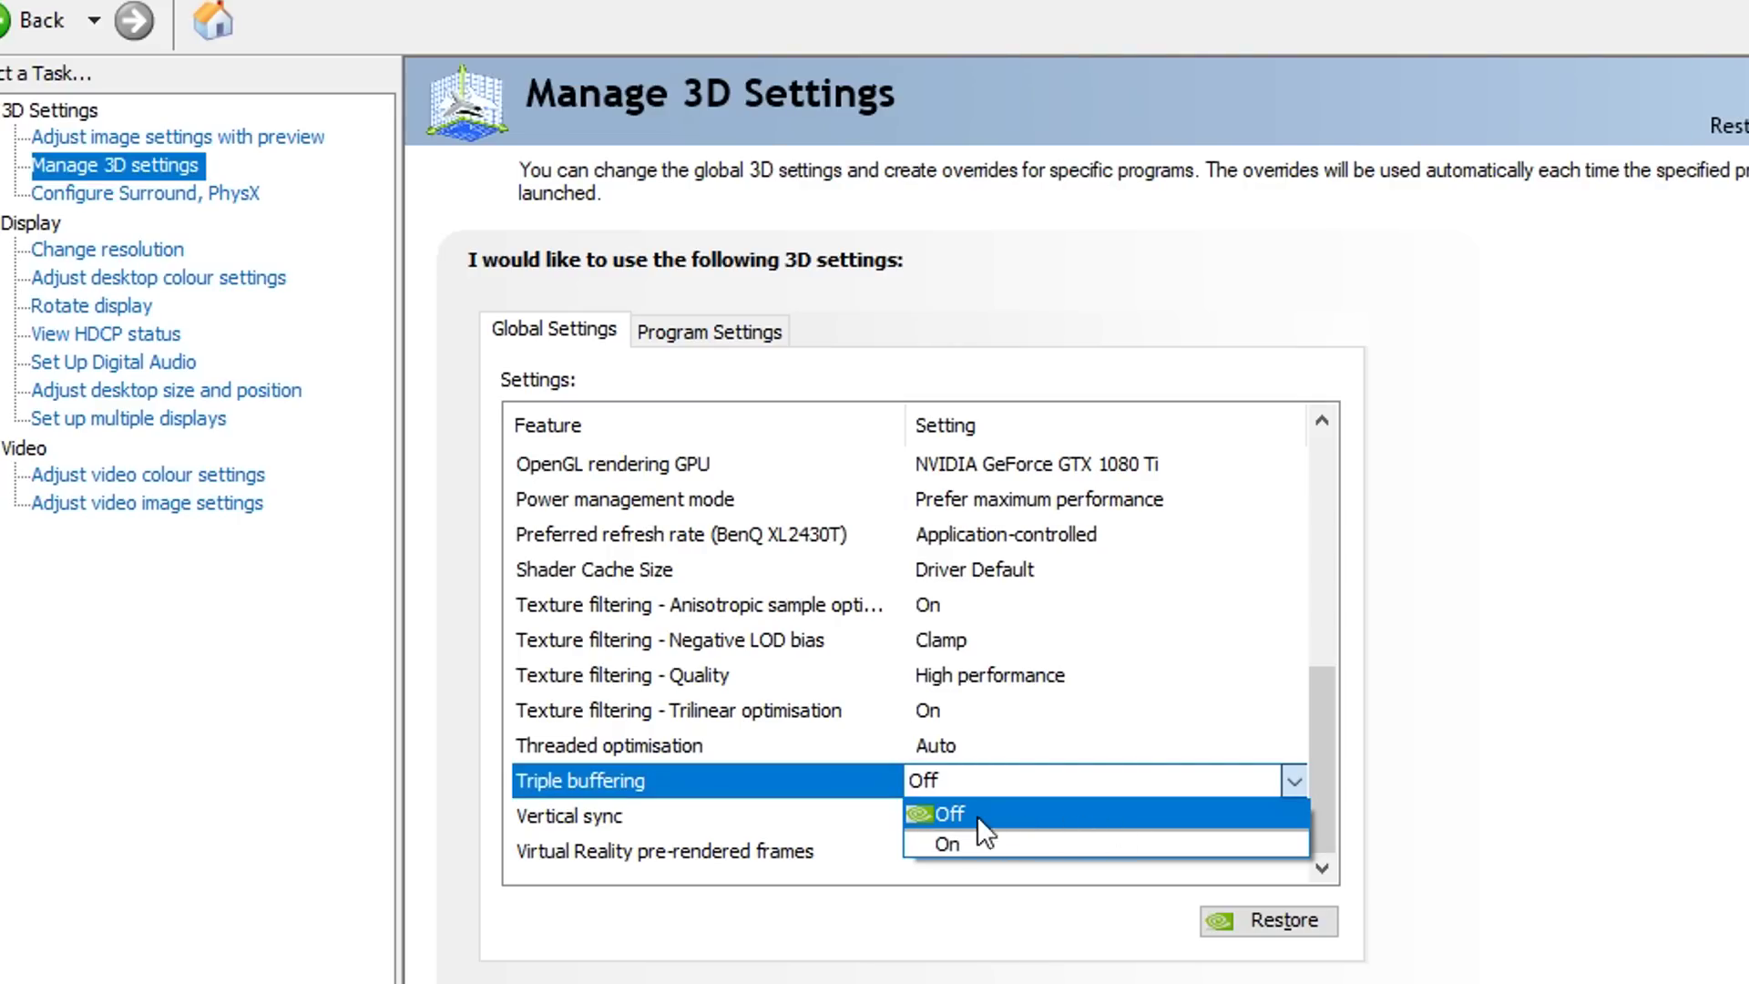
pyautogui.click(1029, 810)
pyautogui.click(1020, 809)
pyautogui.click(1020, 809)
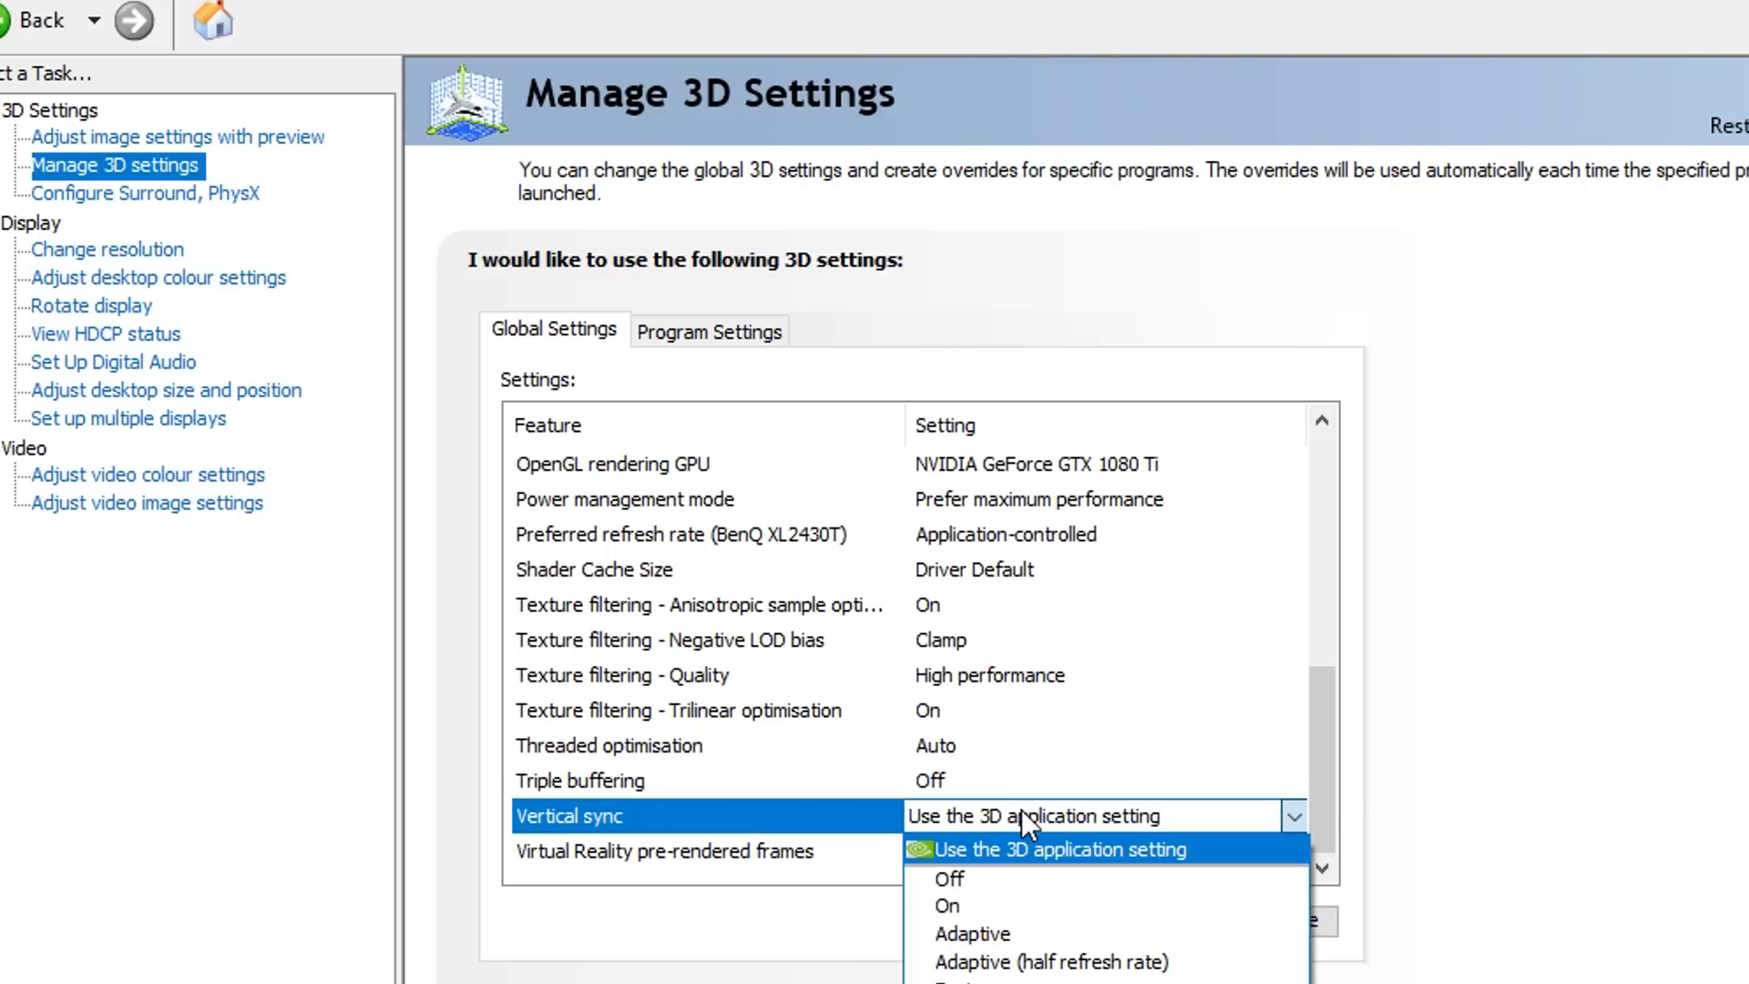
pyautogui.click(1007, 877)
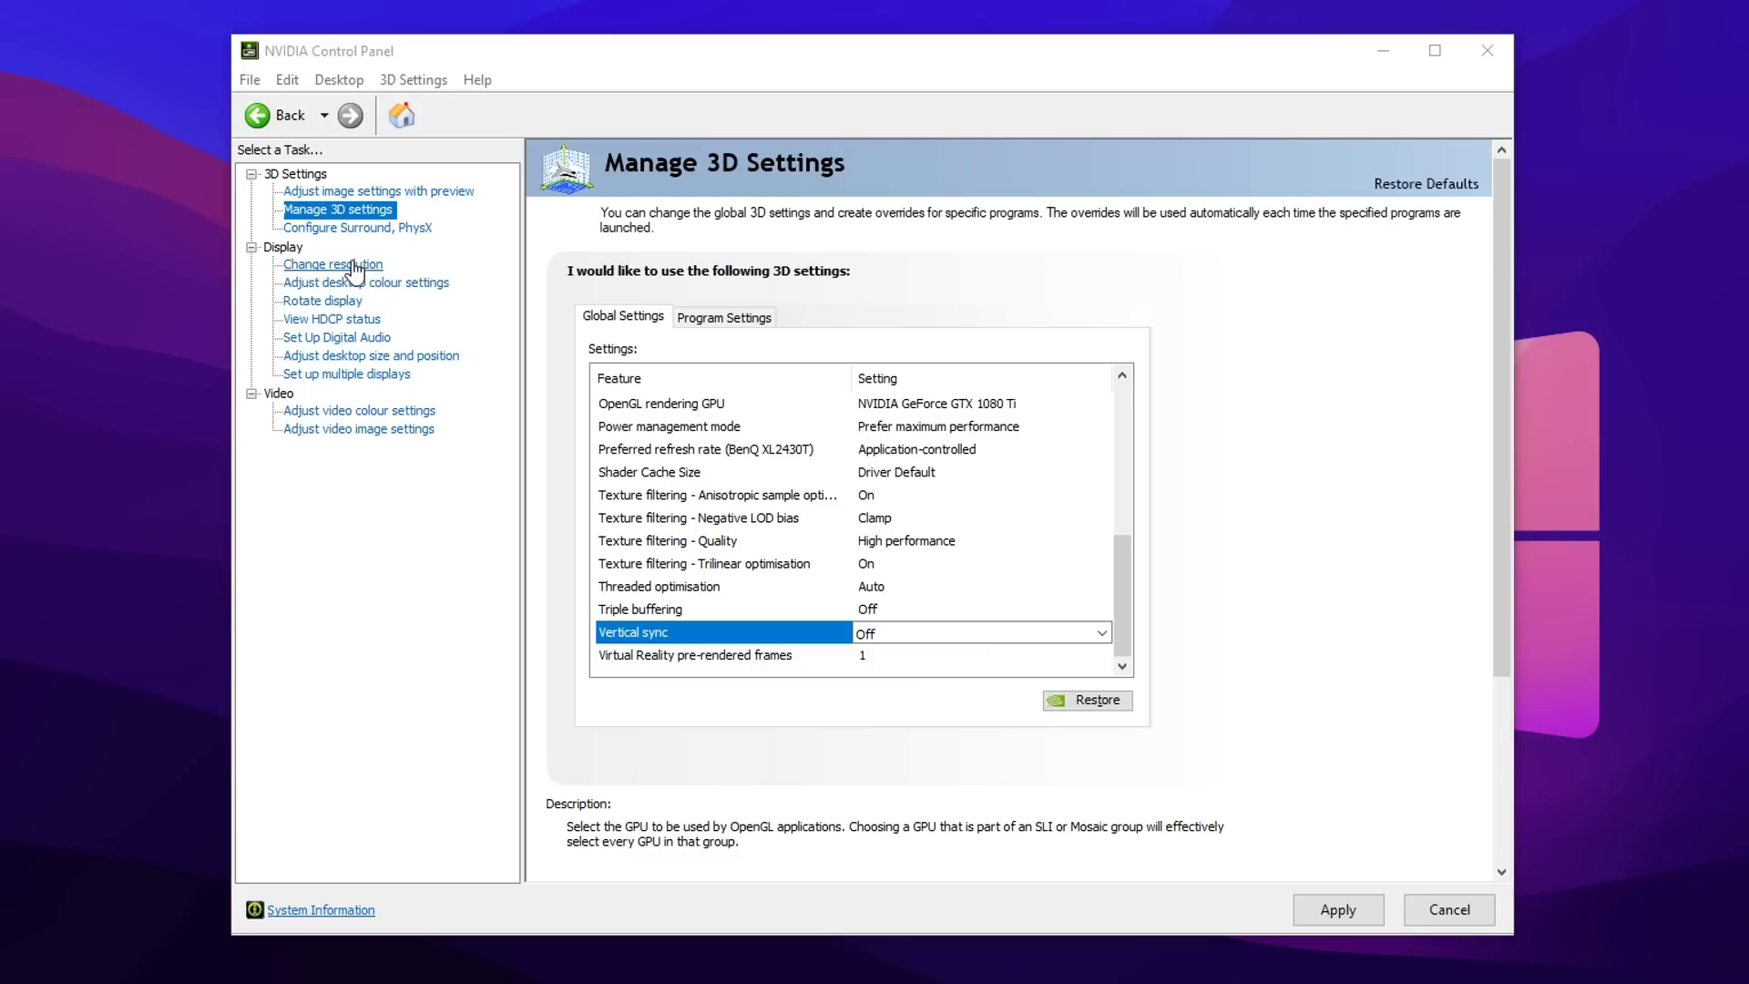
pyautogui.click(139, 255)
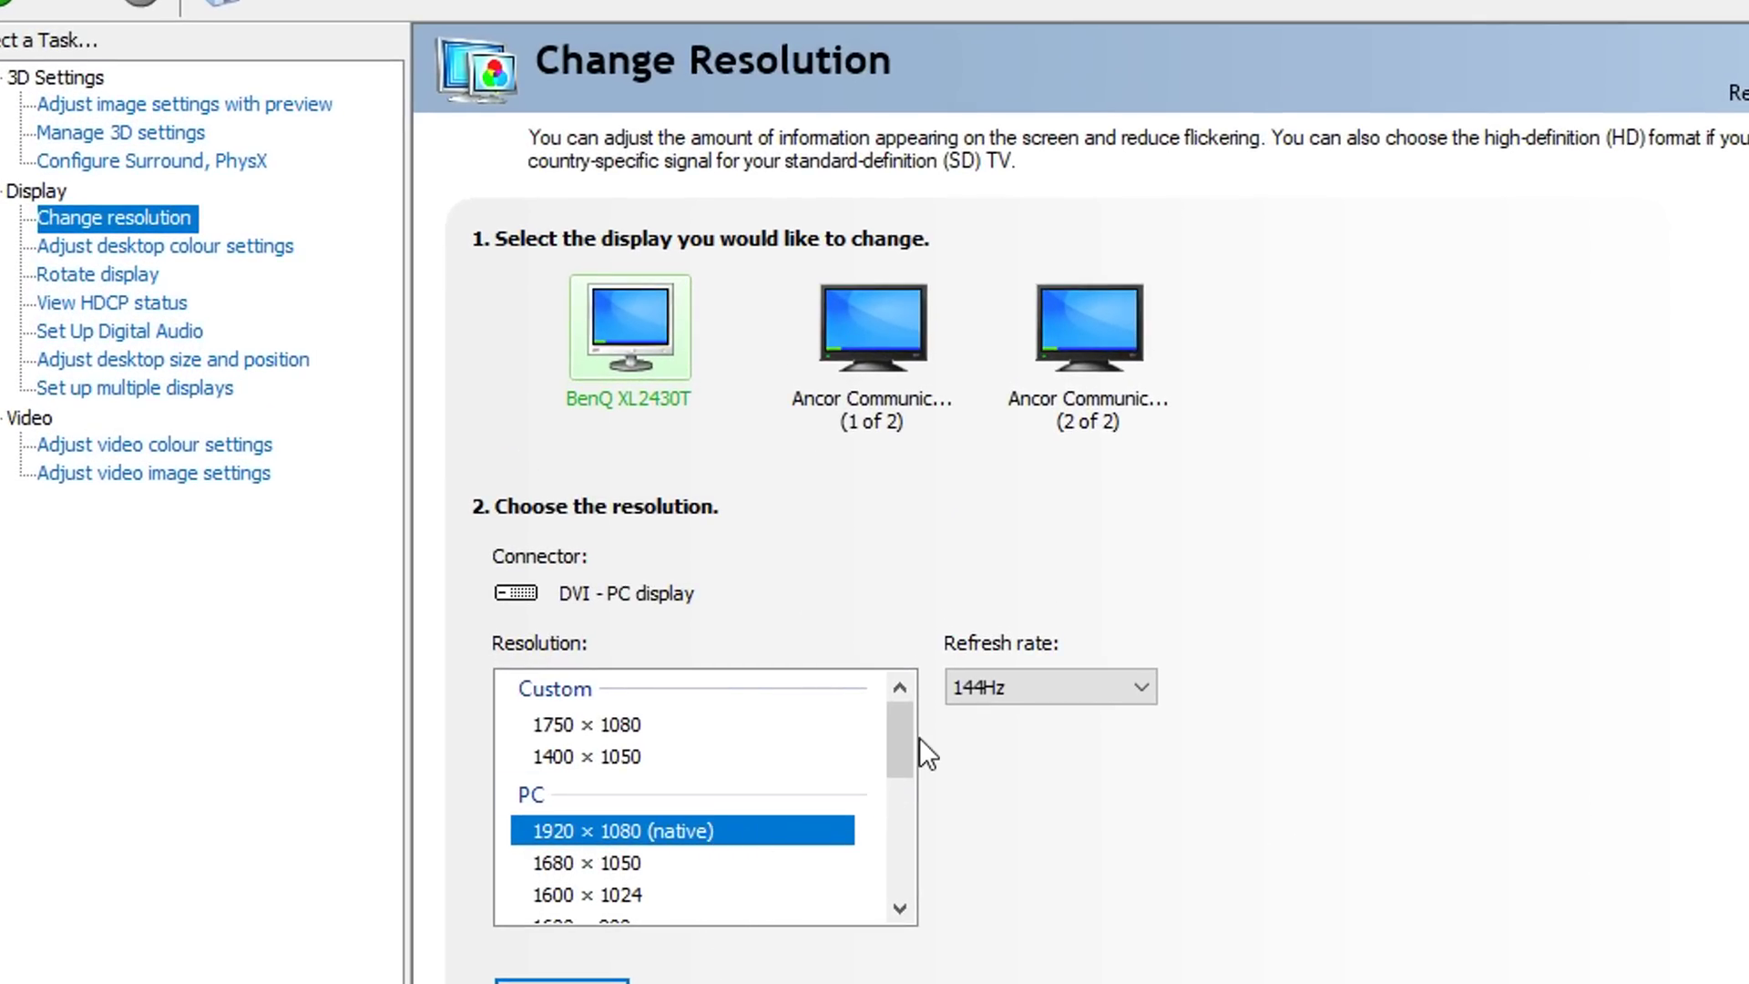
# Step: Compare 1680 × 1050 and 1600 × 1024, then settle on 1600 × 900 for the BenQ XL2430T
pyautogui.scroll(-3, 905, 761)
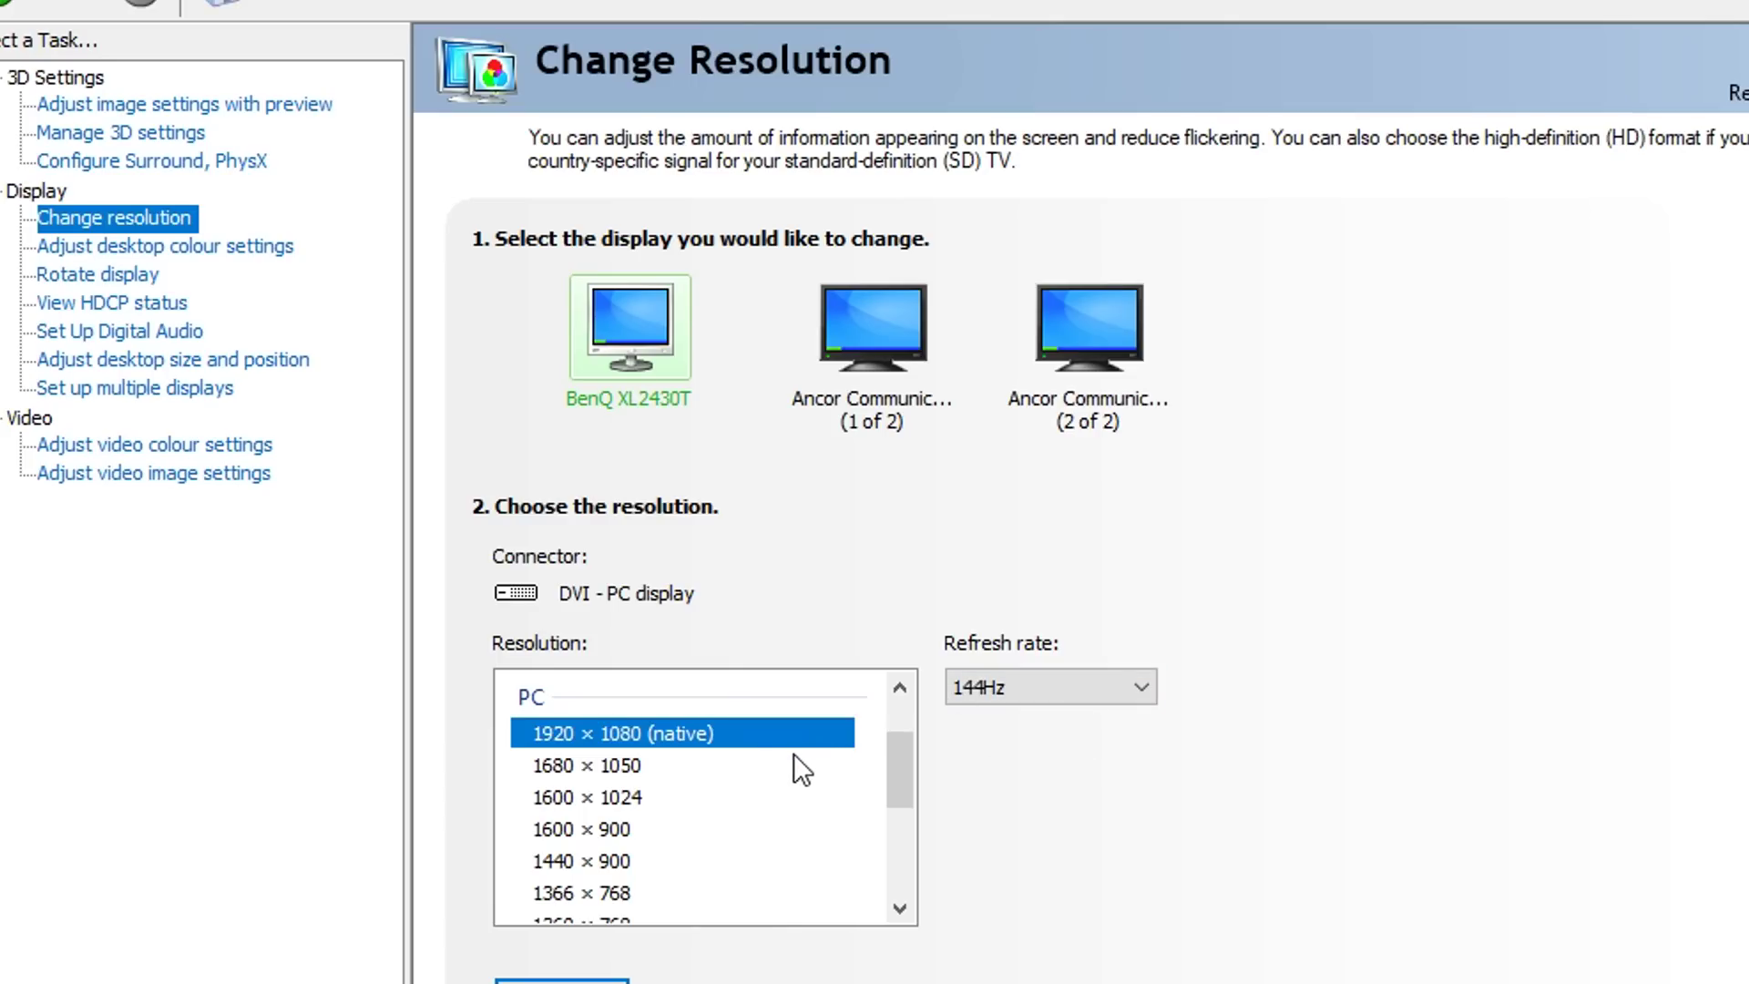
pyautogui.click(634, 762)
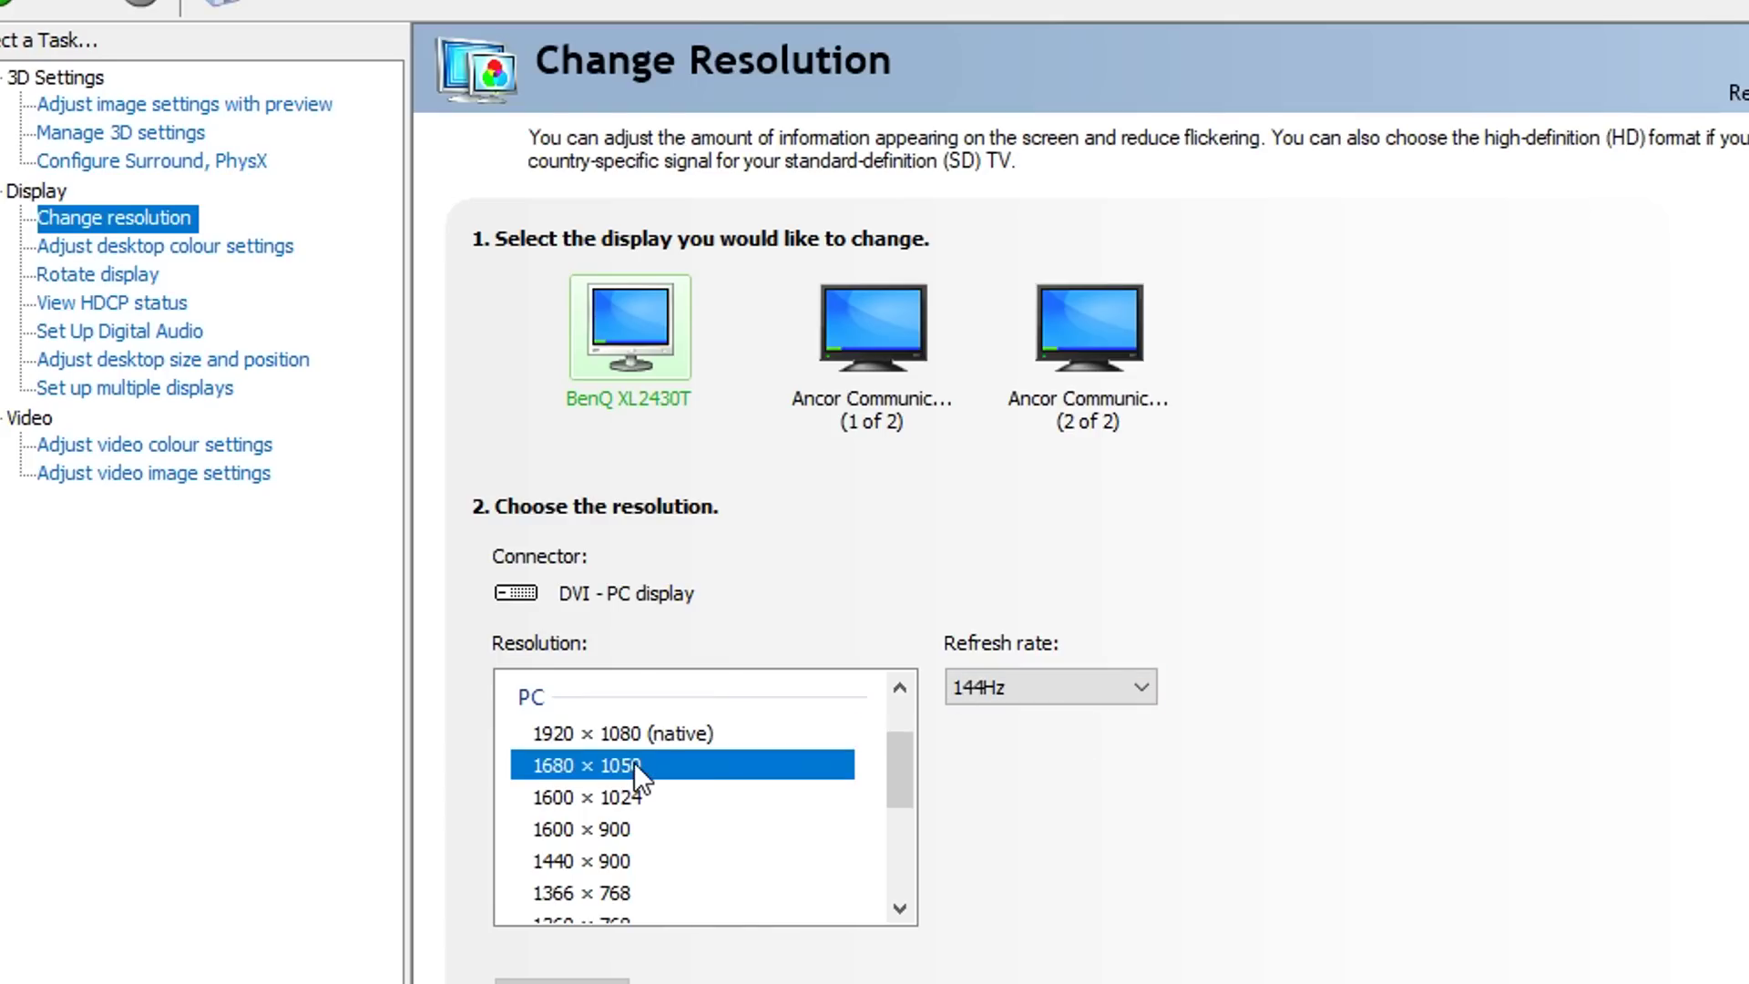
pyautogui.click(638, 797)
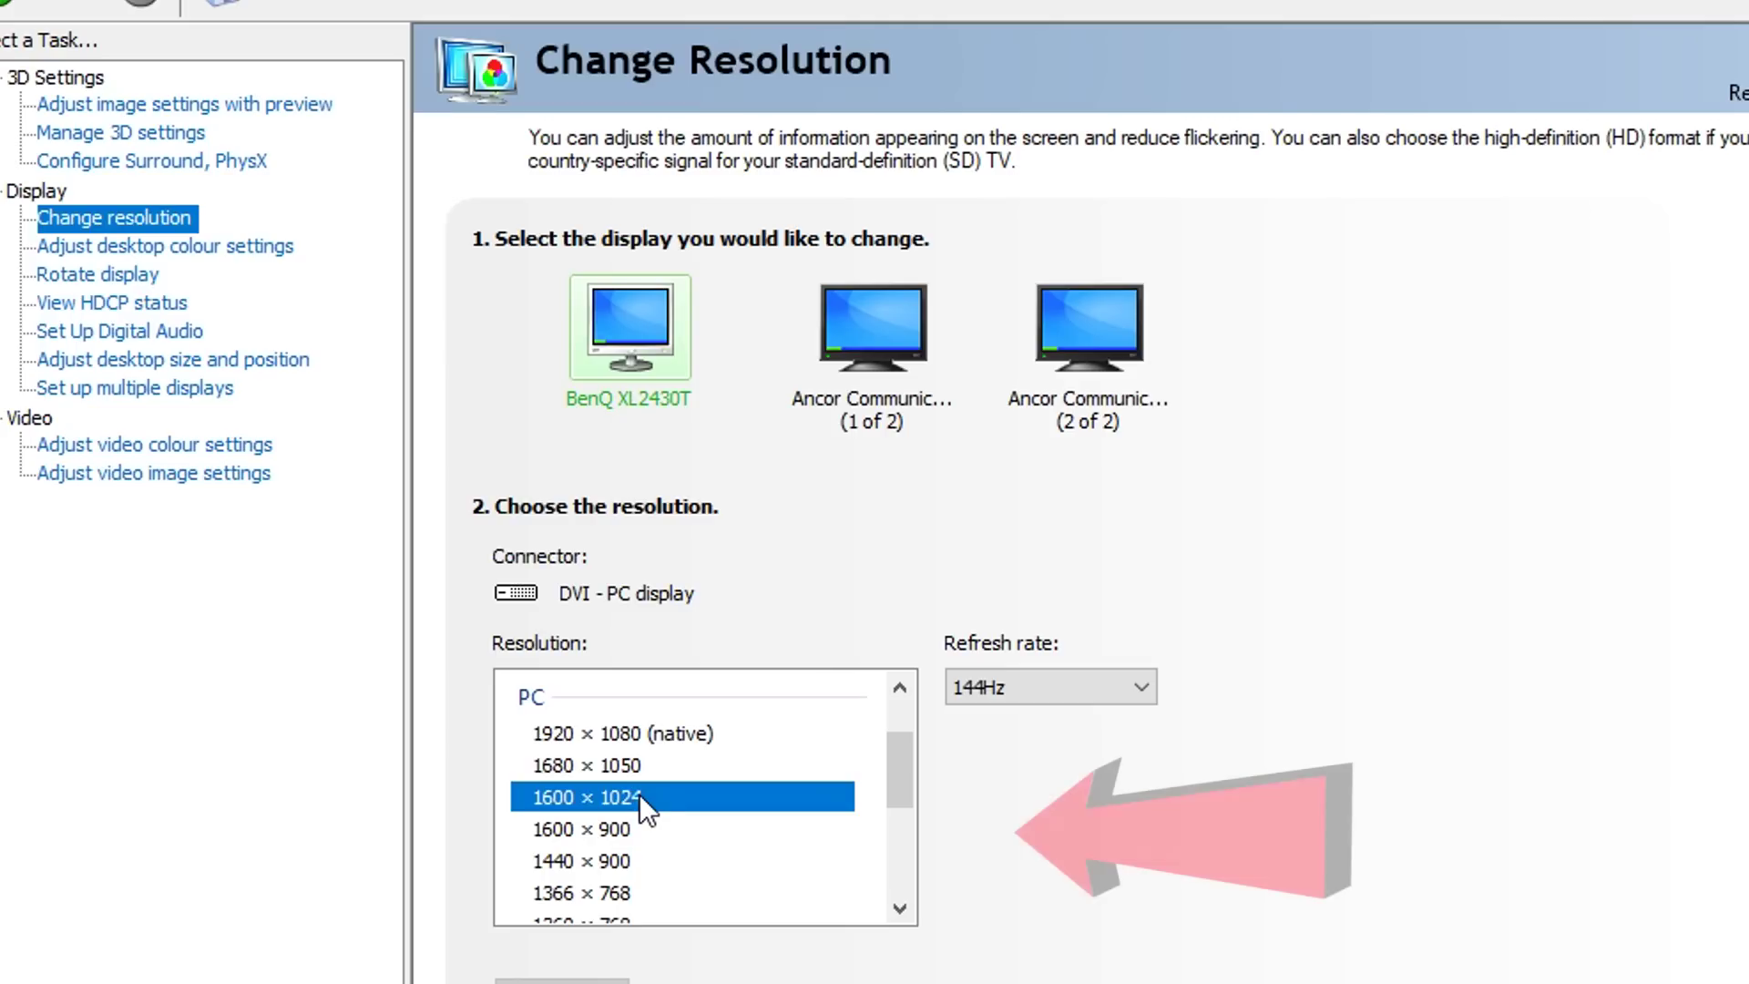
pyautogui.click(618, 830)
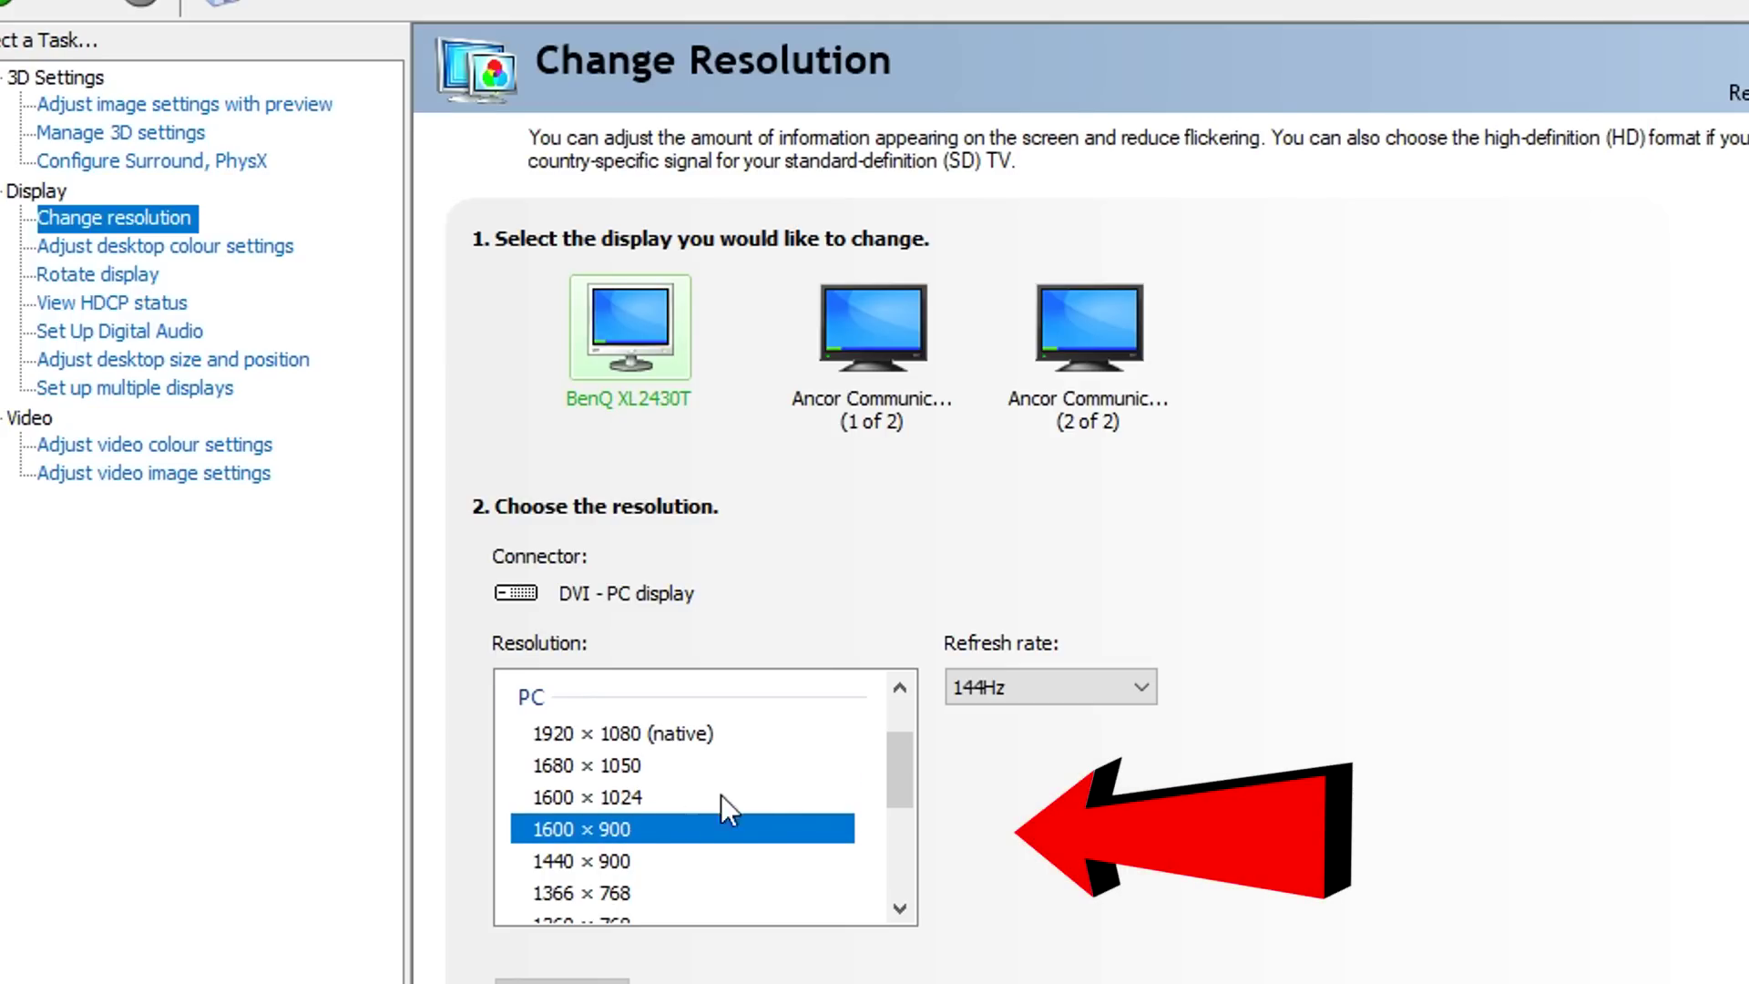
pyautogui.click(659, 763)
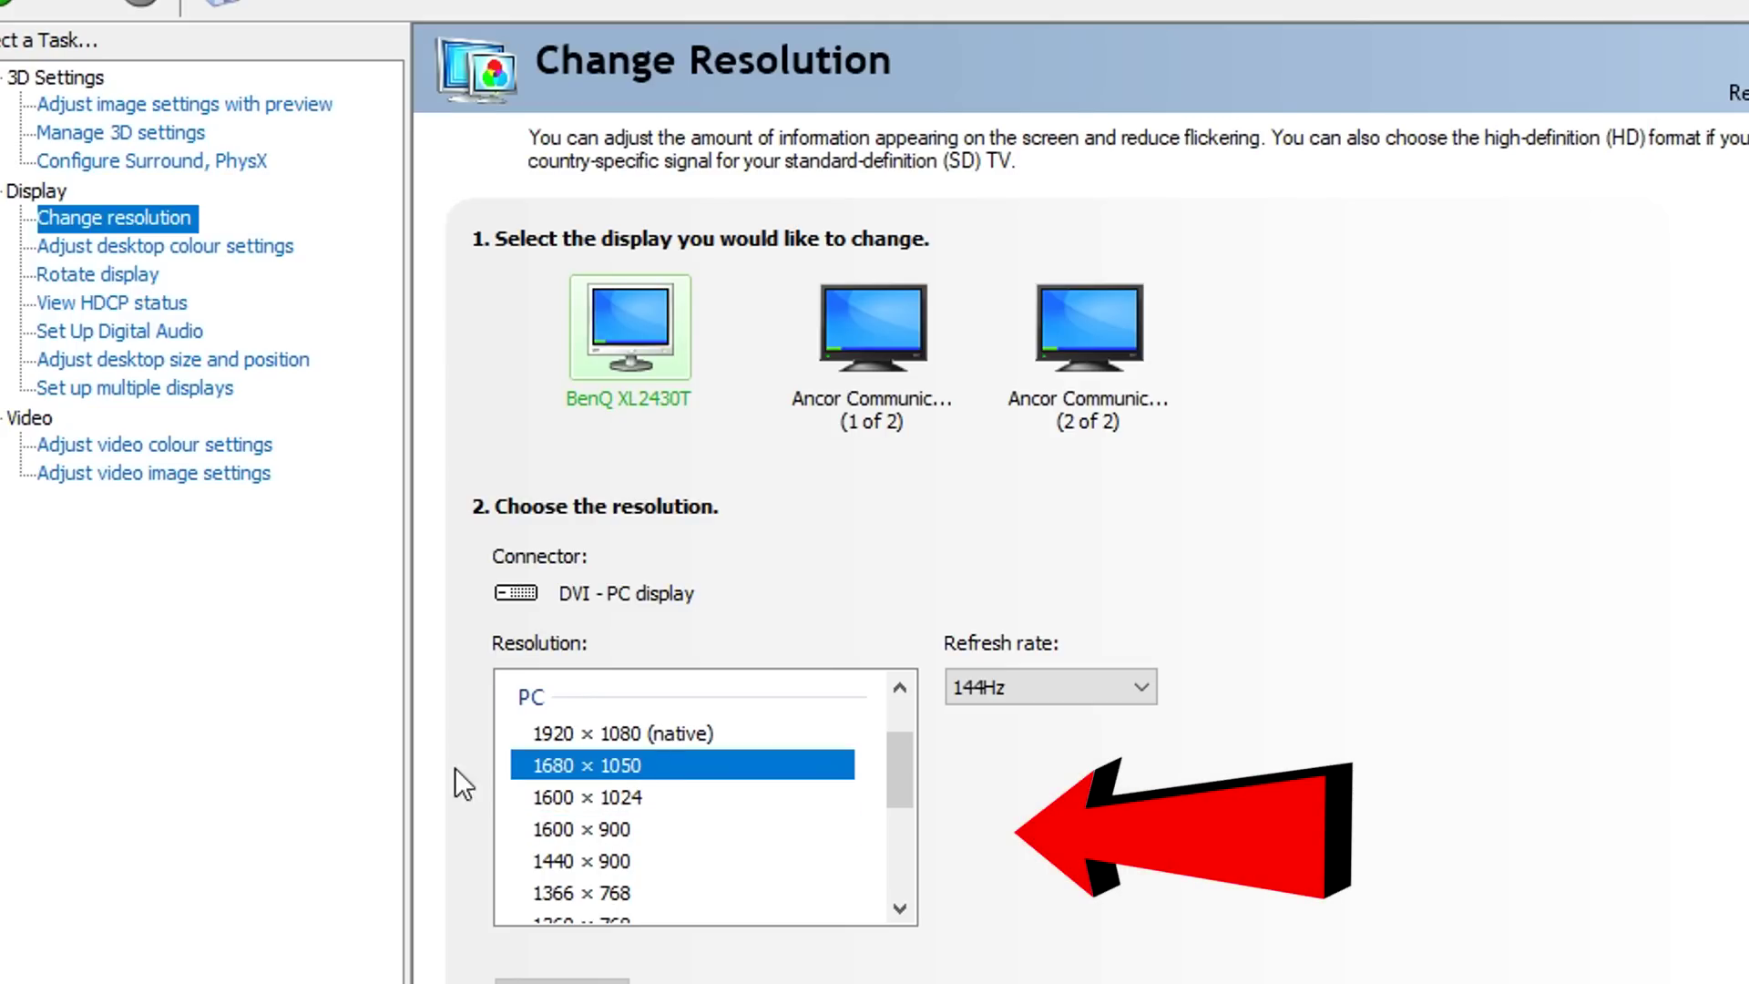
pyautogui.click(627, 800)
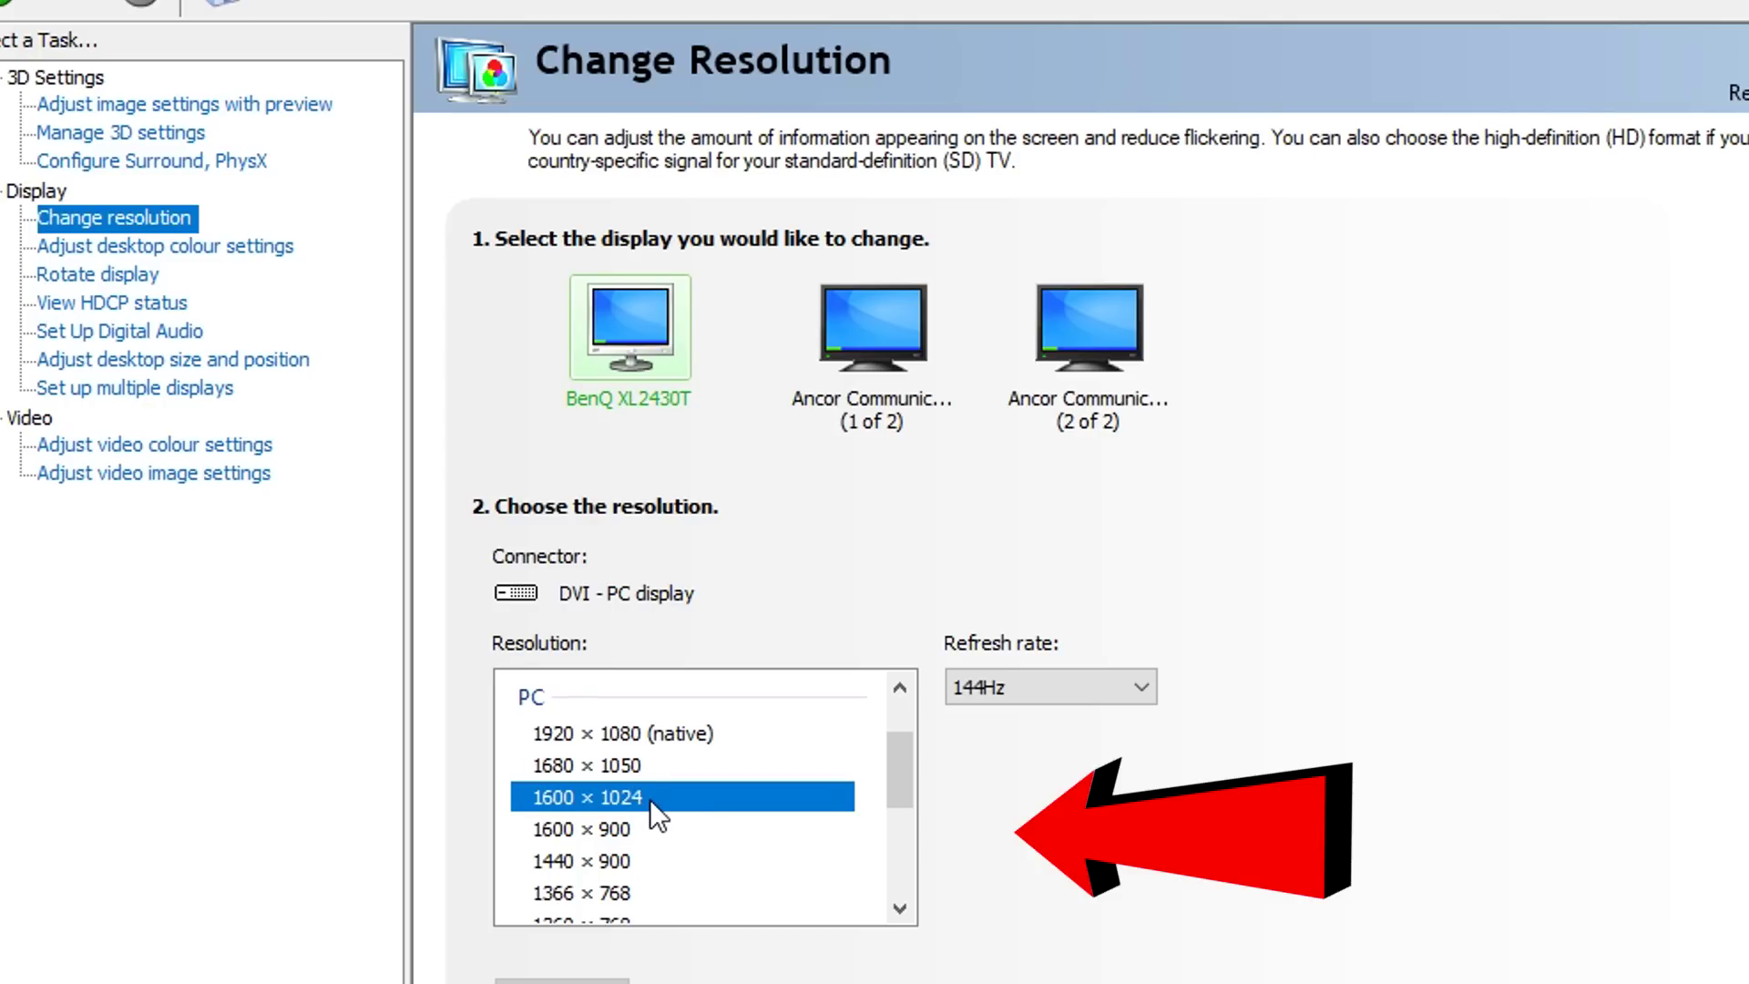
pyautogui.click(623, 831)
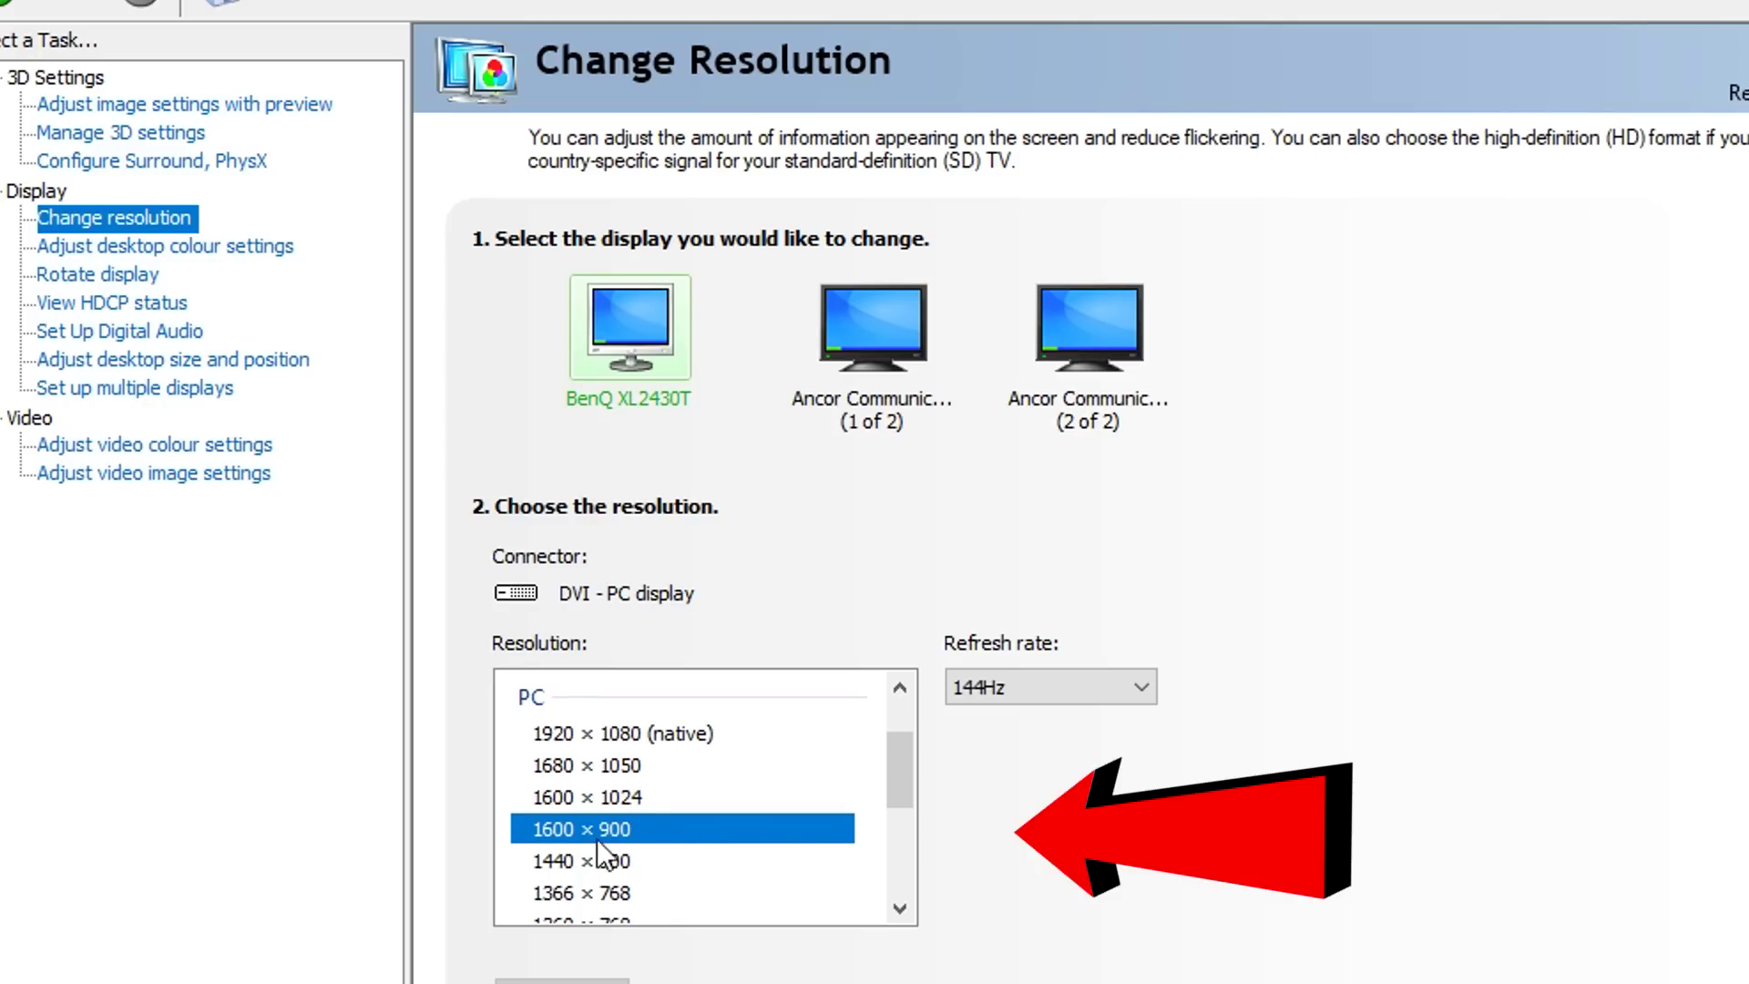
pyautogui.scroll(-6, 718, 858)
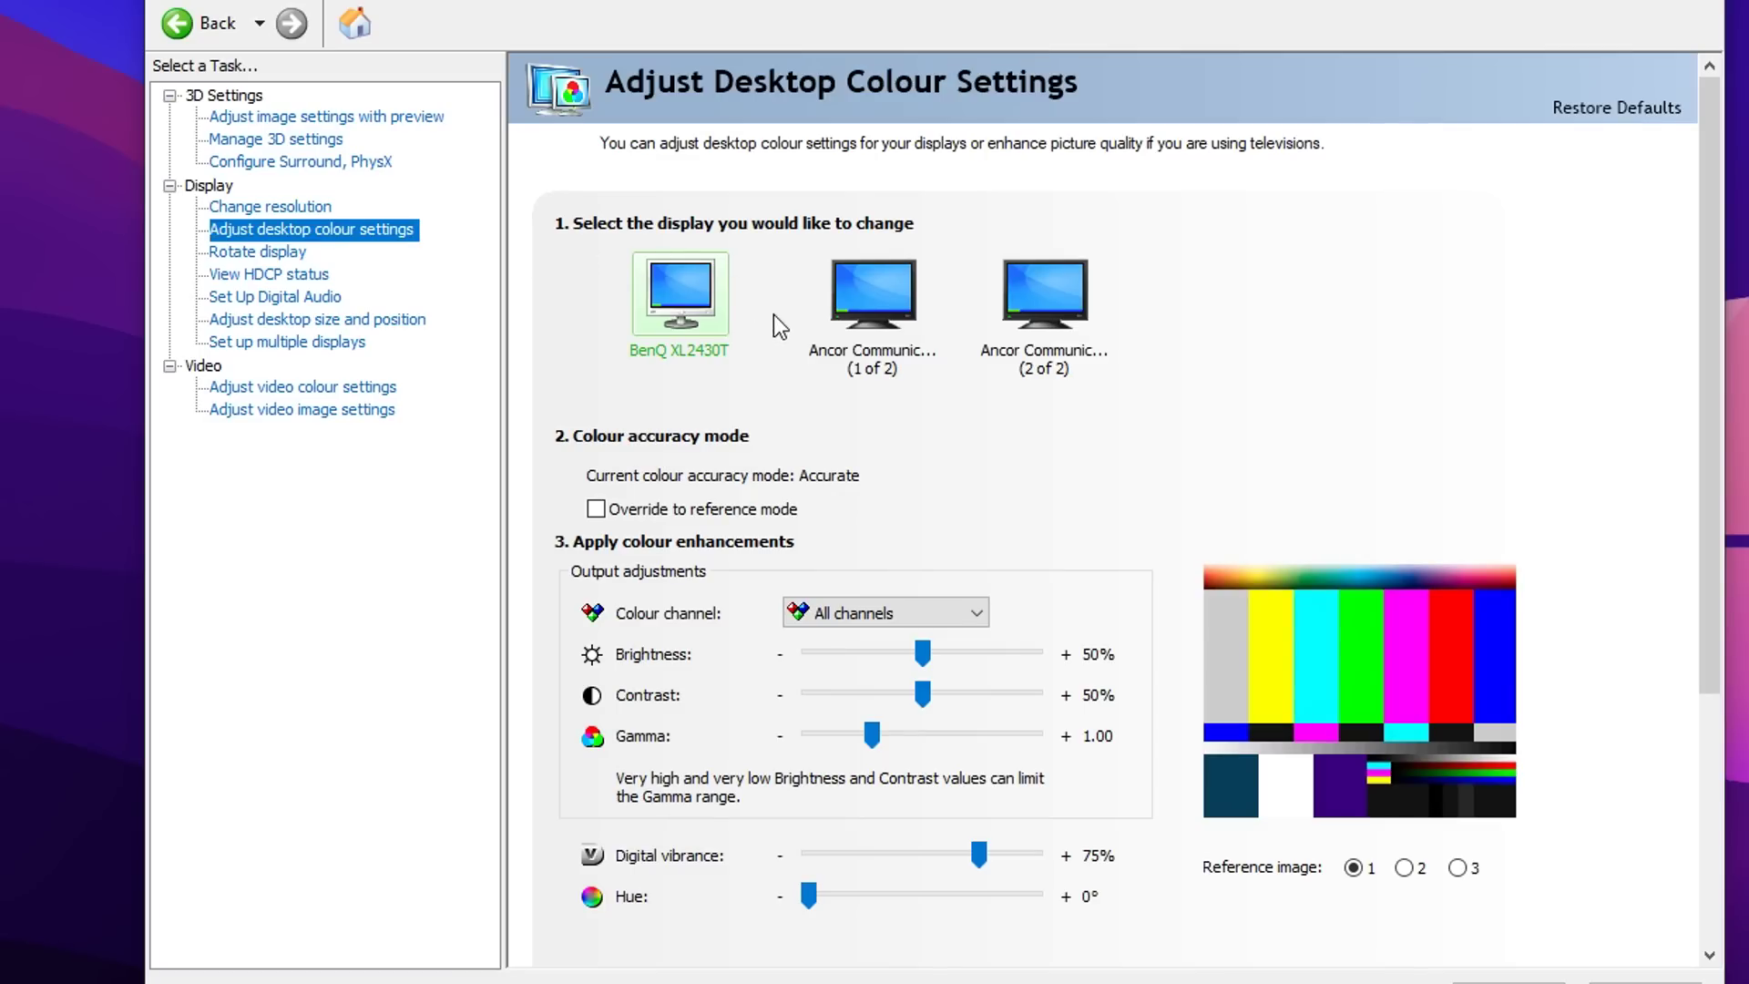
# Step: Drag the BenQ display's Digital vibrance slider down from 75% to about 55%
pyautogui.scroll(-2, 1040, 634)
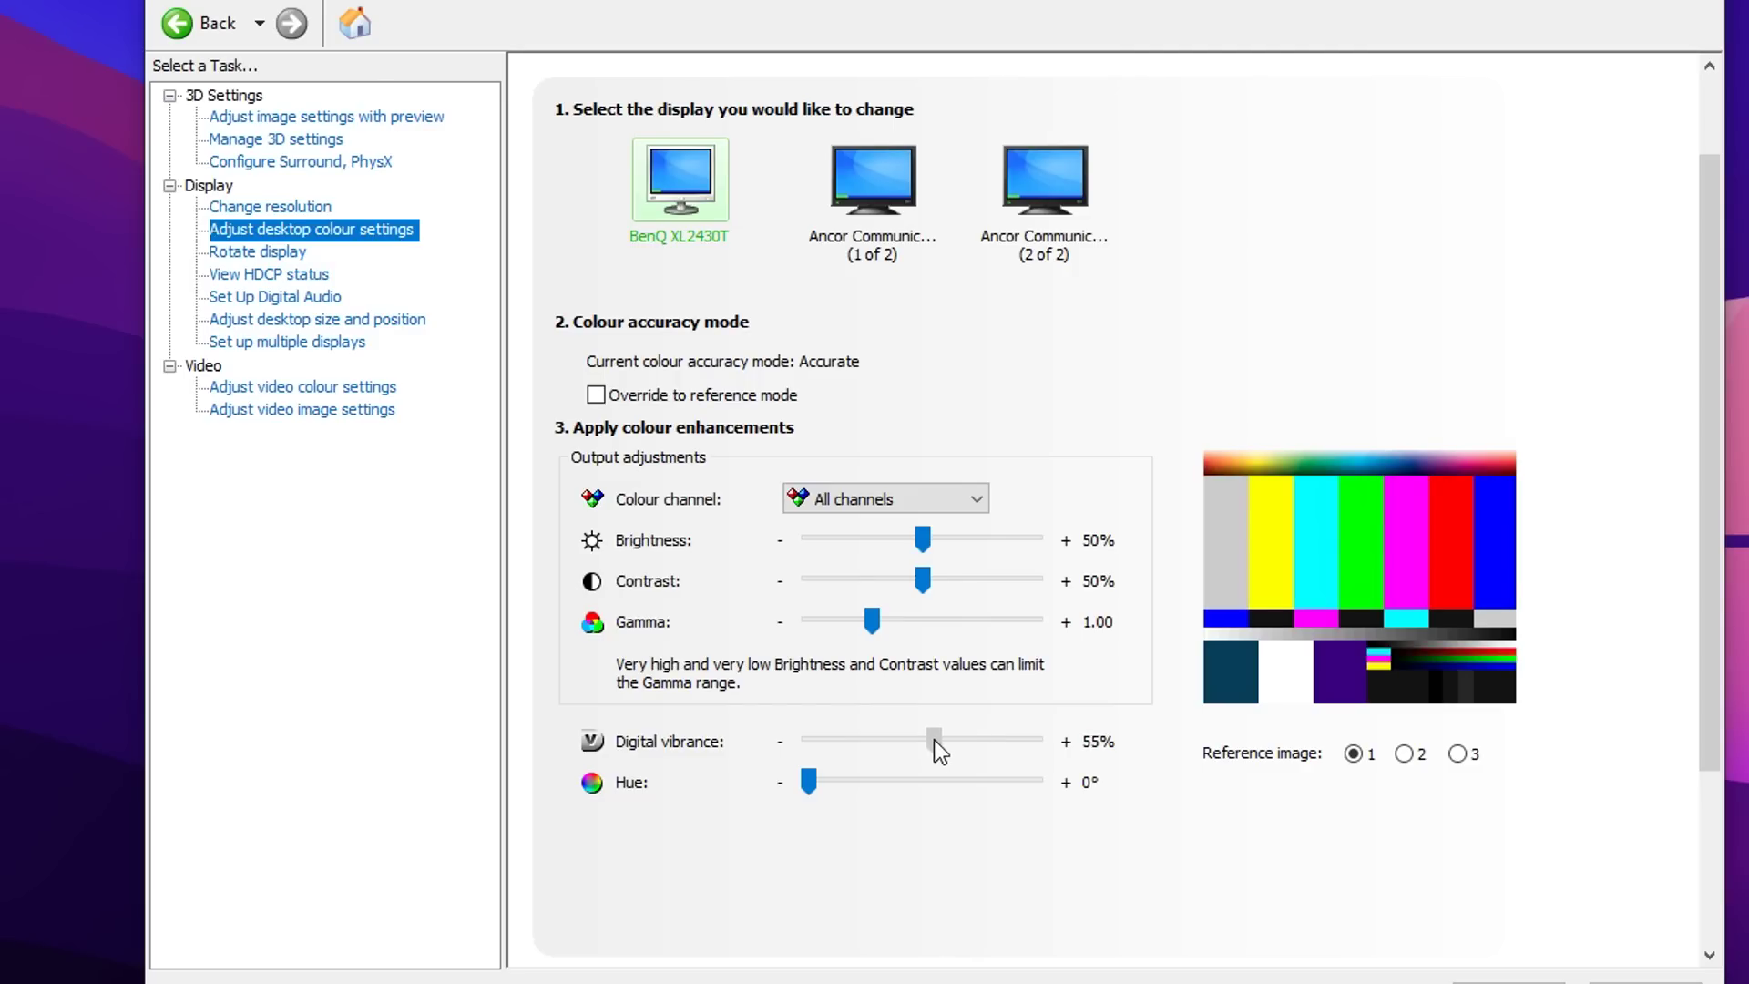
pyautogui.moveTo(919, 739); pyautogui.dragTo(968, 736)
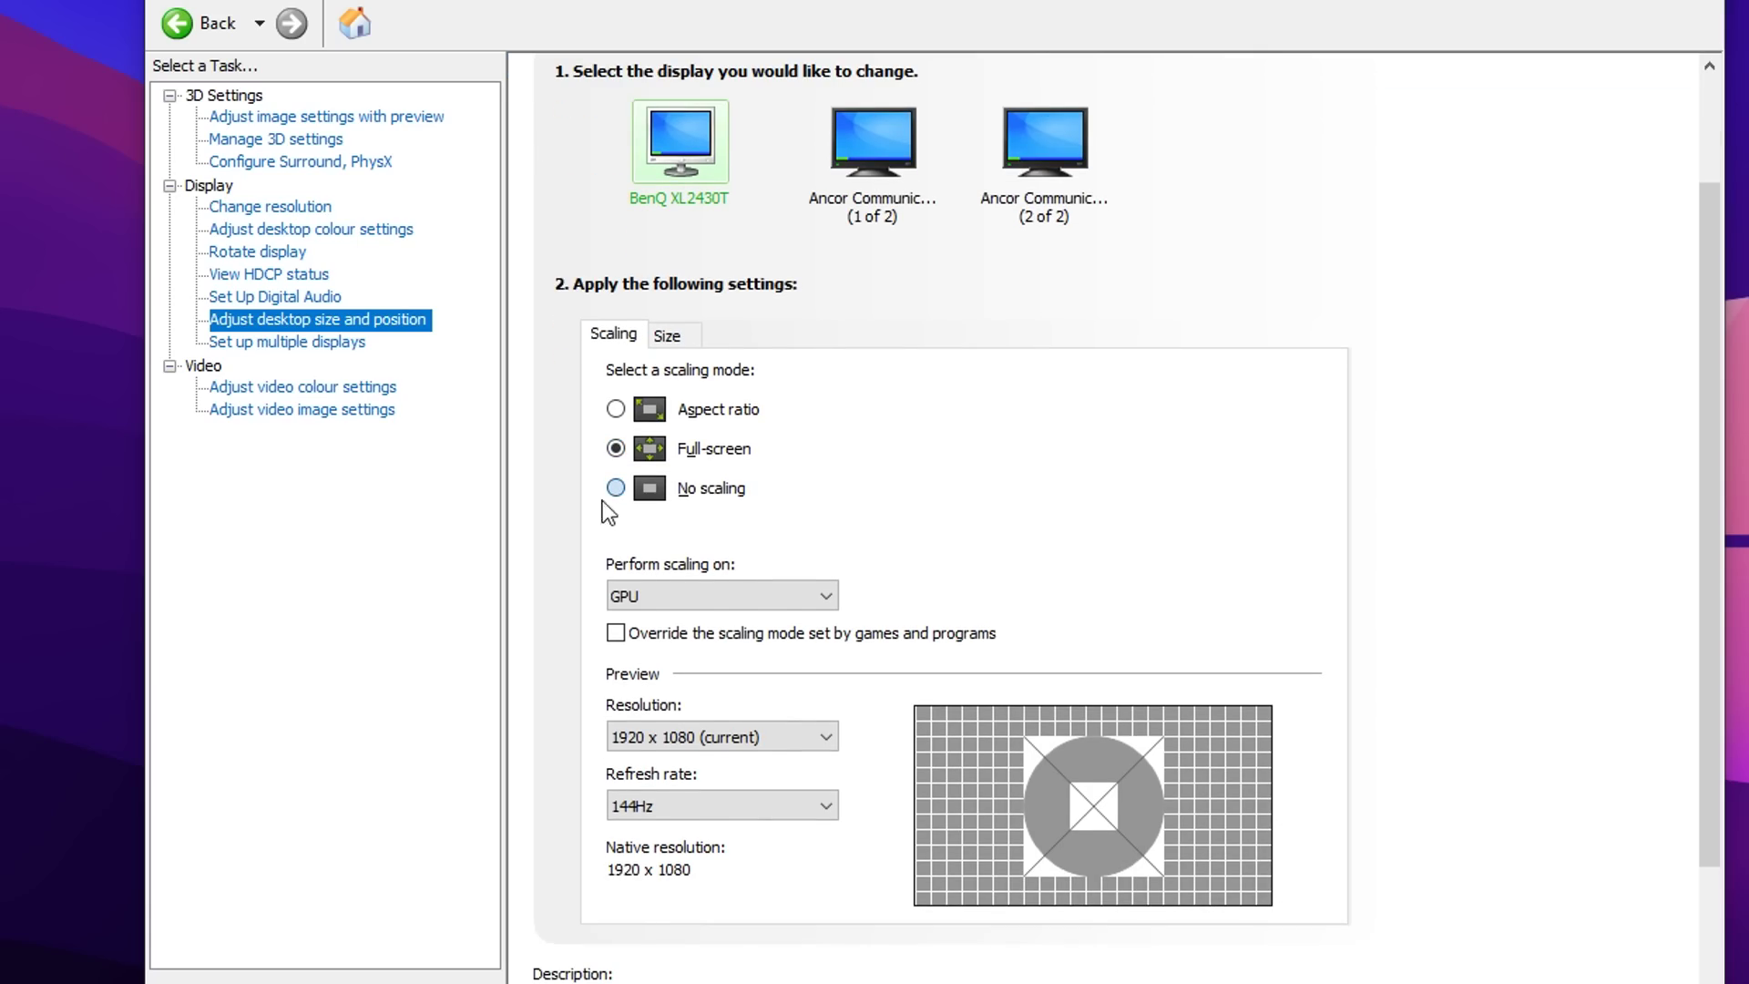
# Step: Choose No scaling as the scaling mode and have the display perform the scaling
pyautogui.click(616, 489)
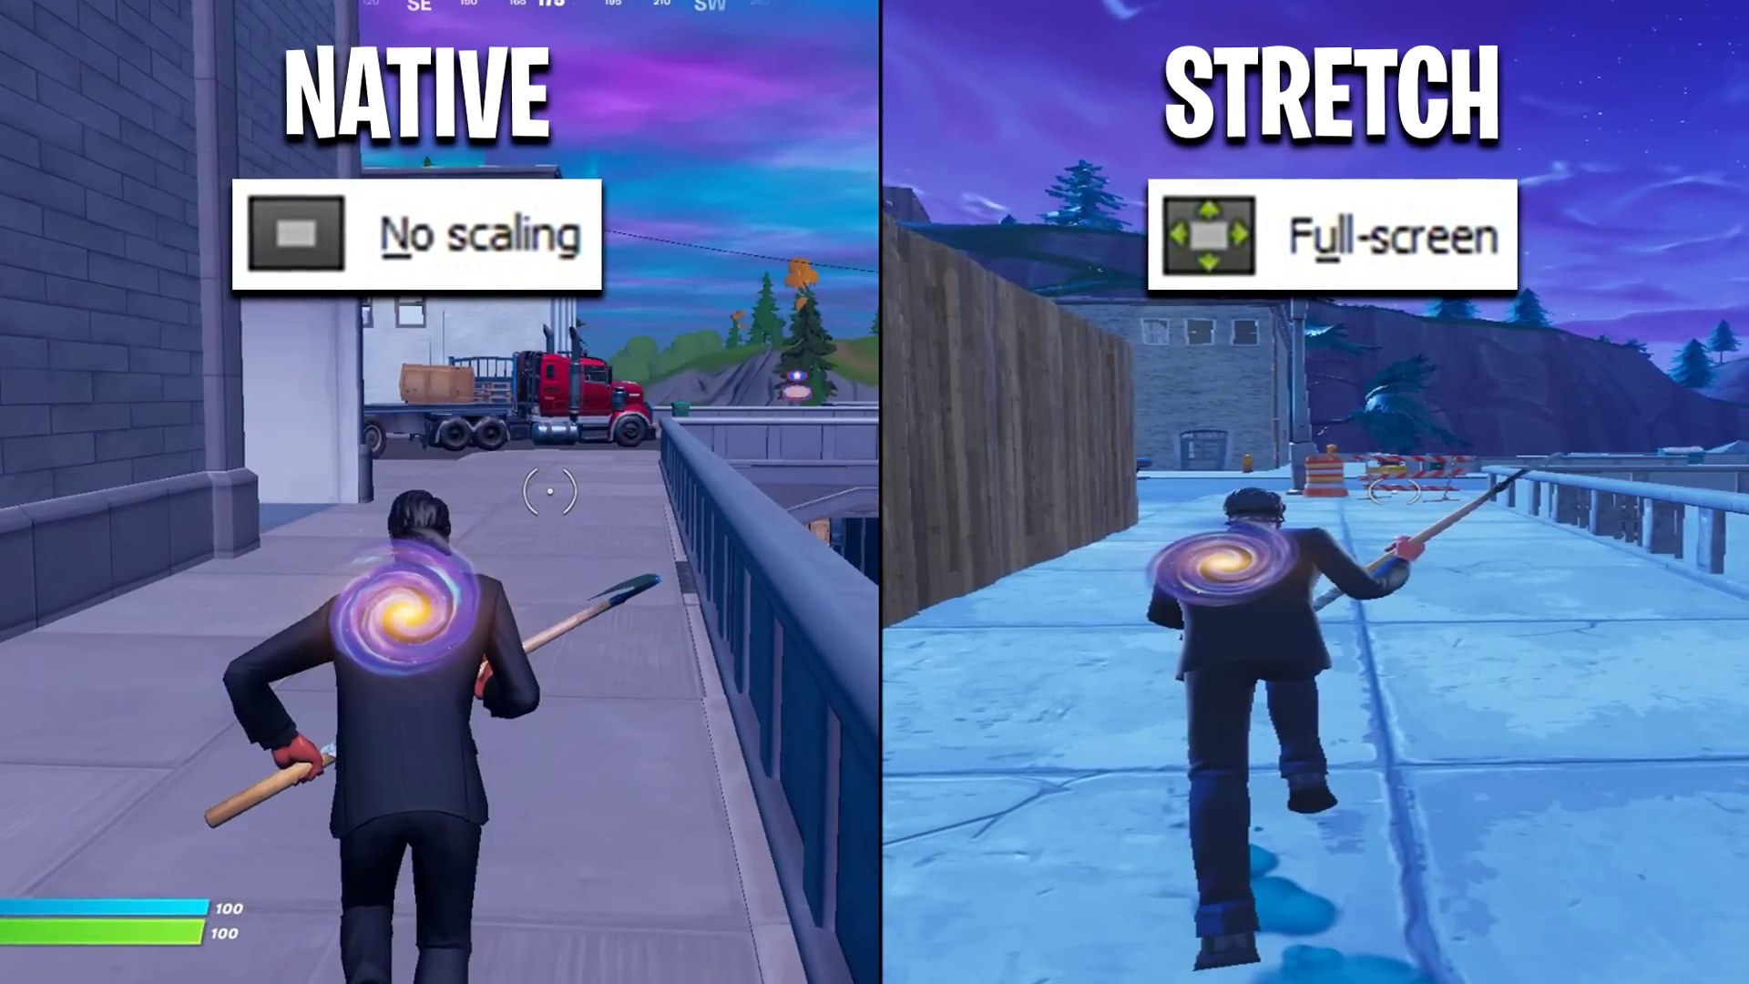
pyautogui.click(751, 478)
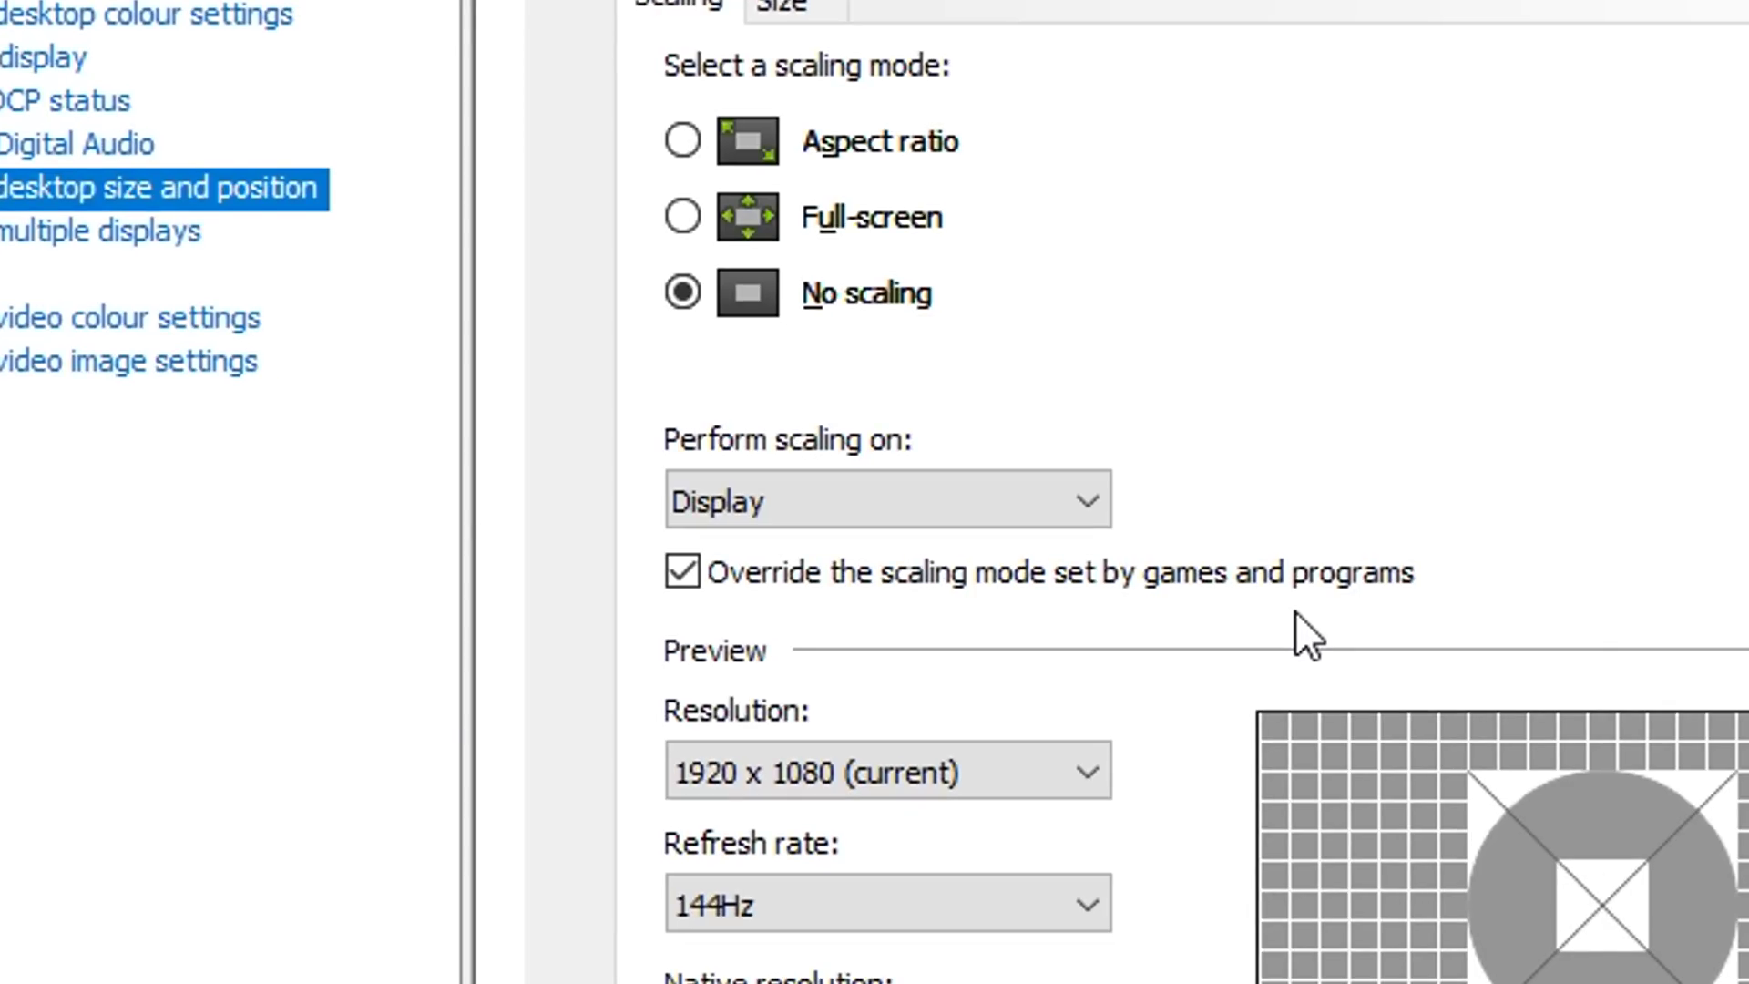
pyautogui.click(1084, 503)
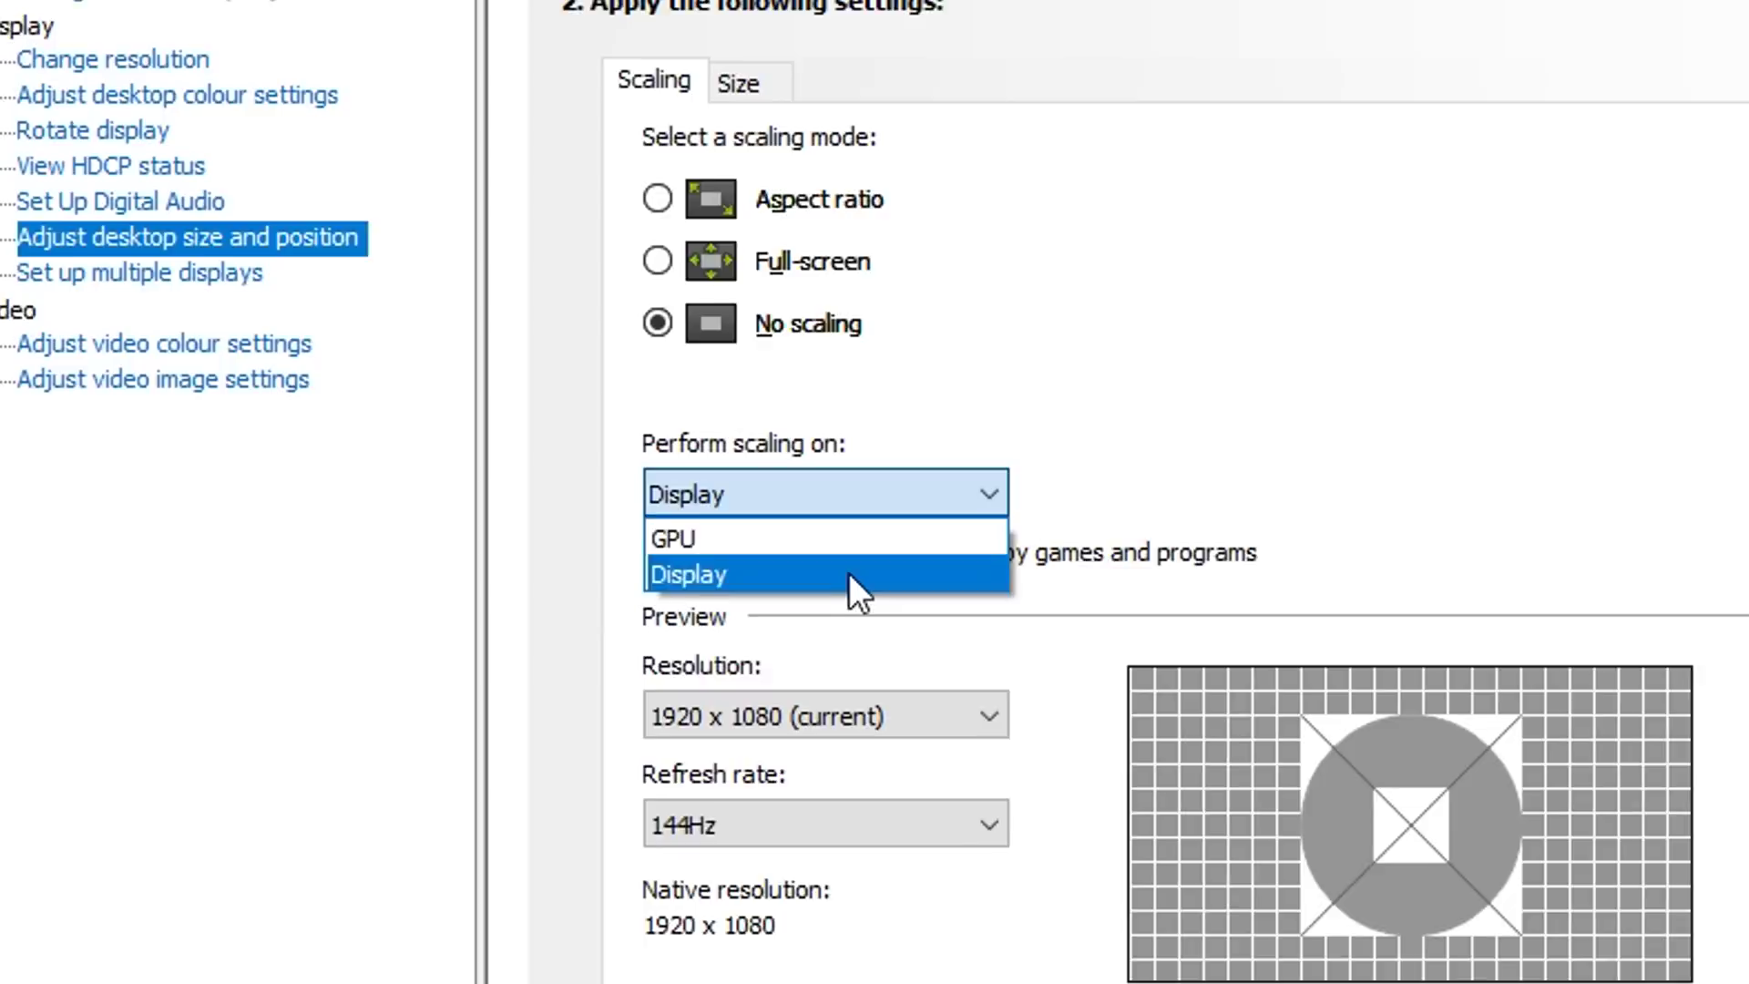
pyautogui.click(911, 599)
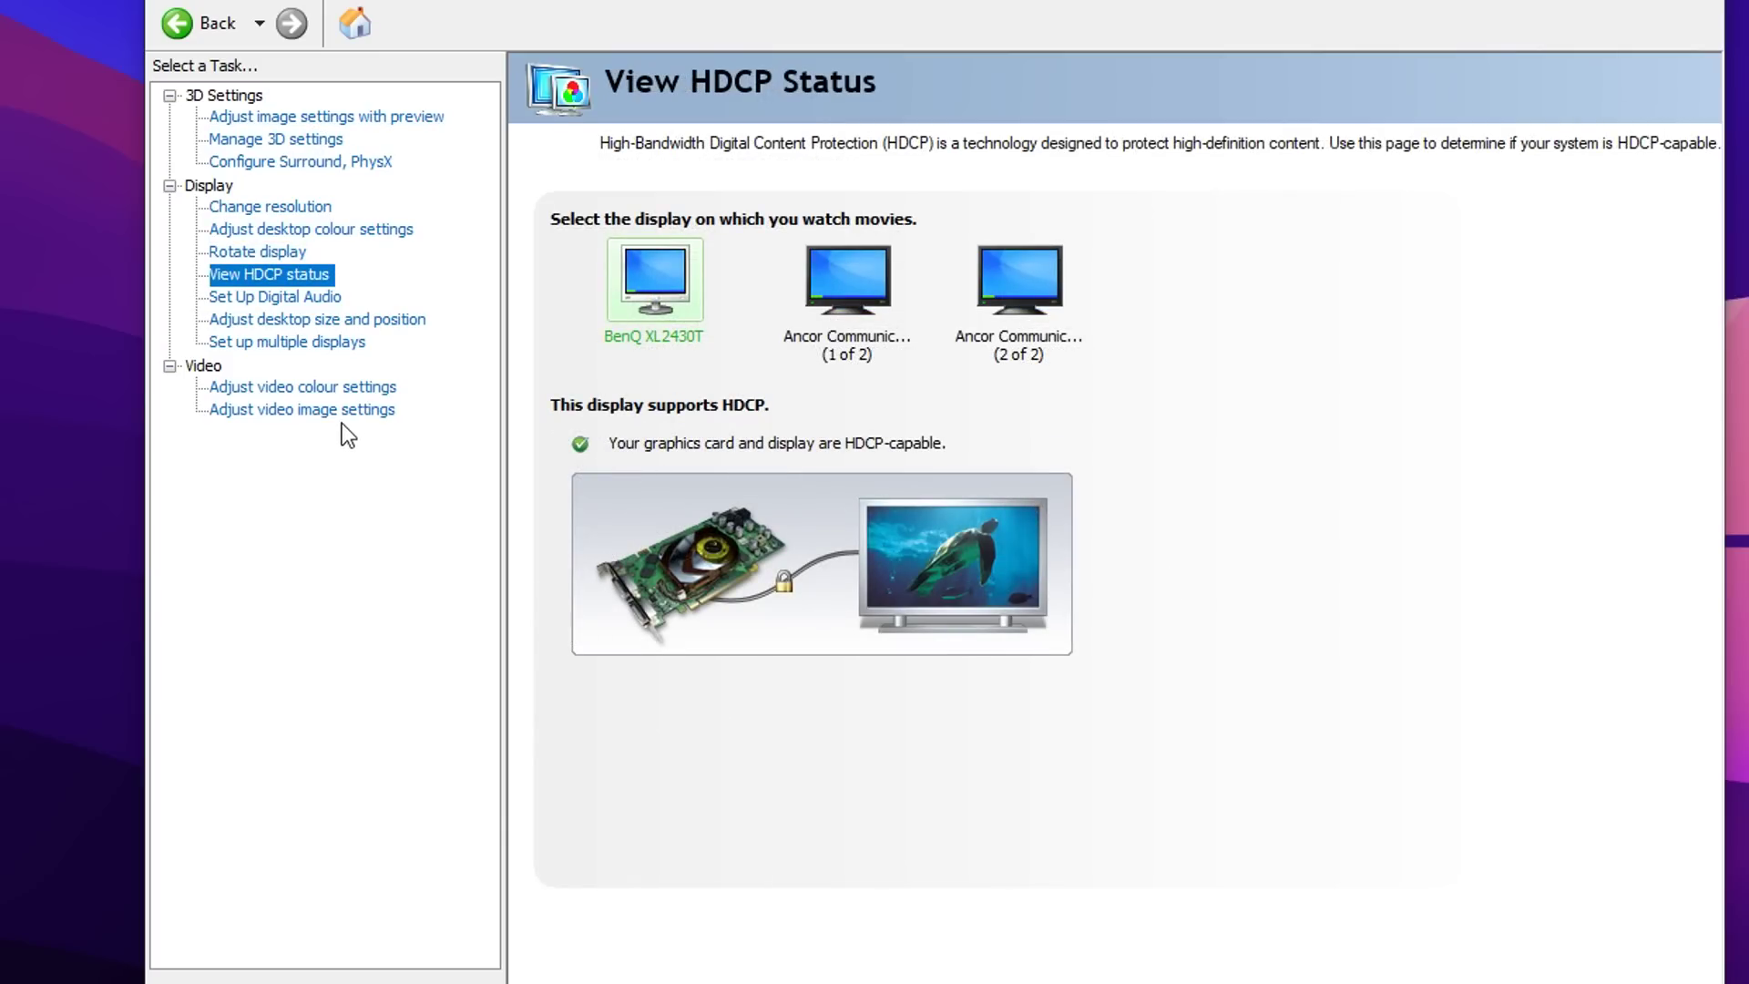
# Step: Go to Adjust video image settings under Video for the BenQ display
pyautogui.click(337, 412)
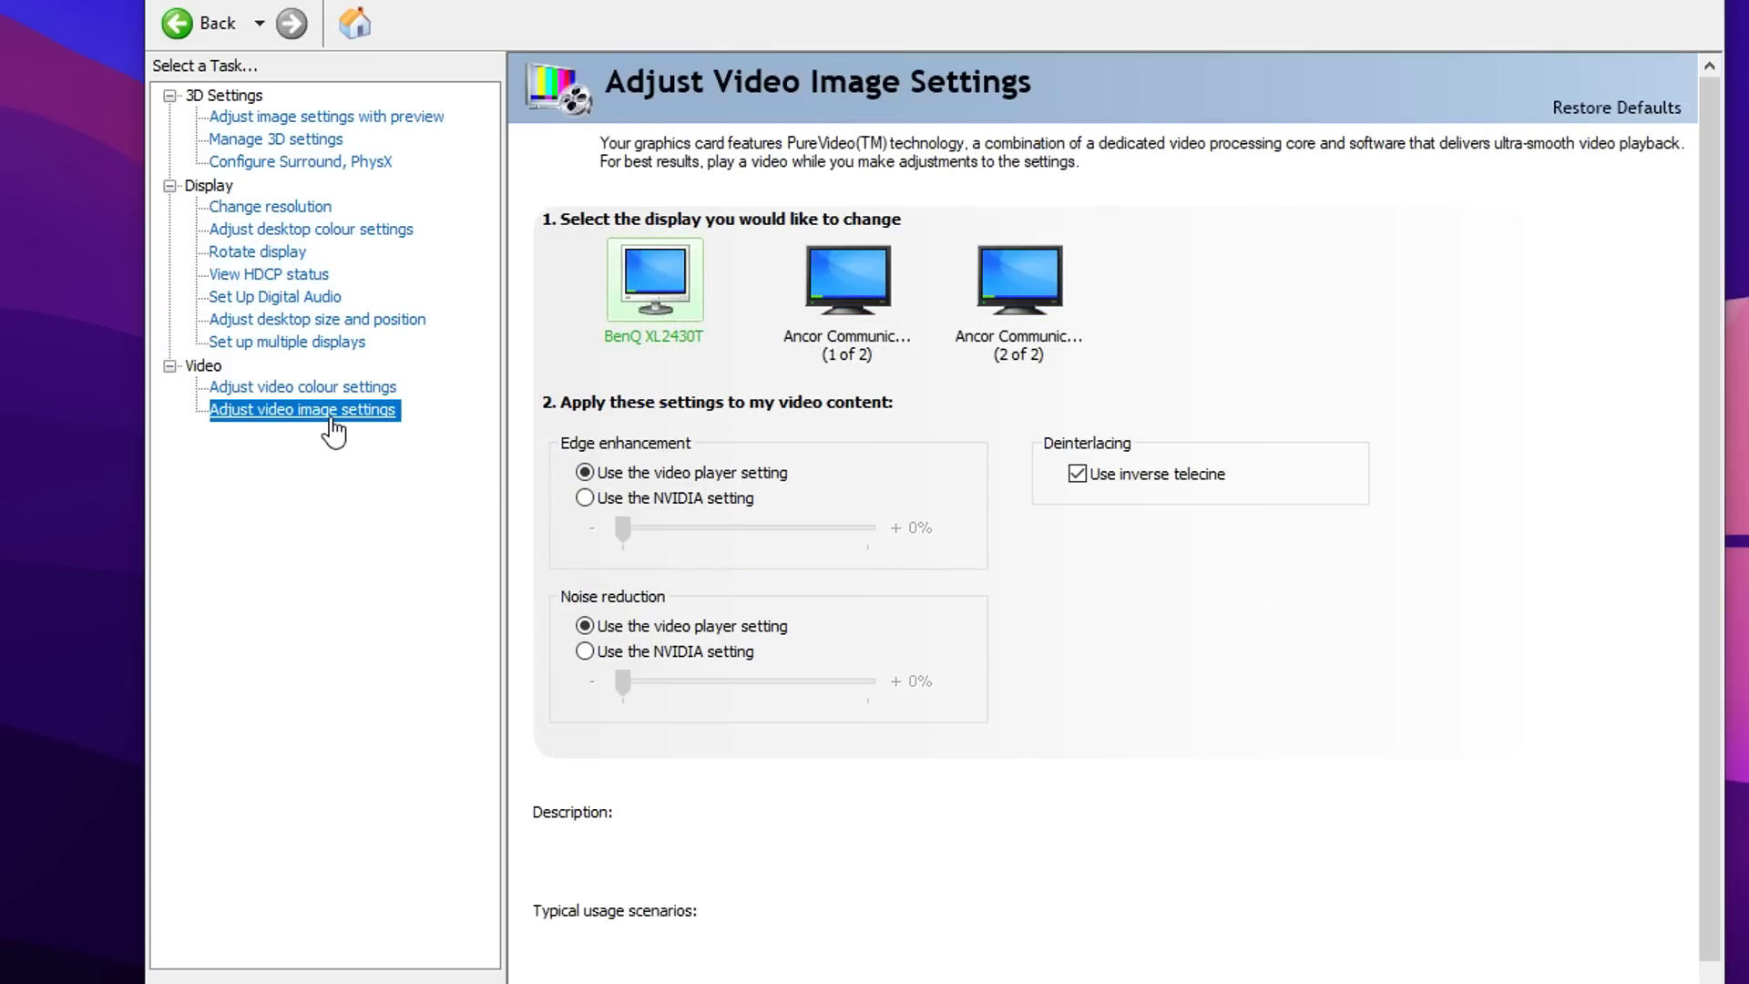